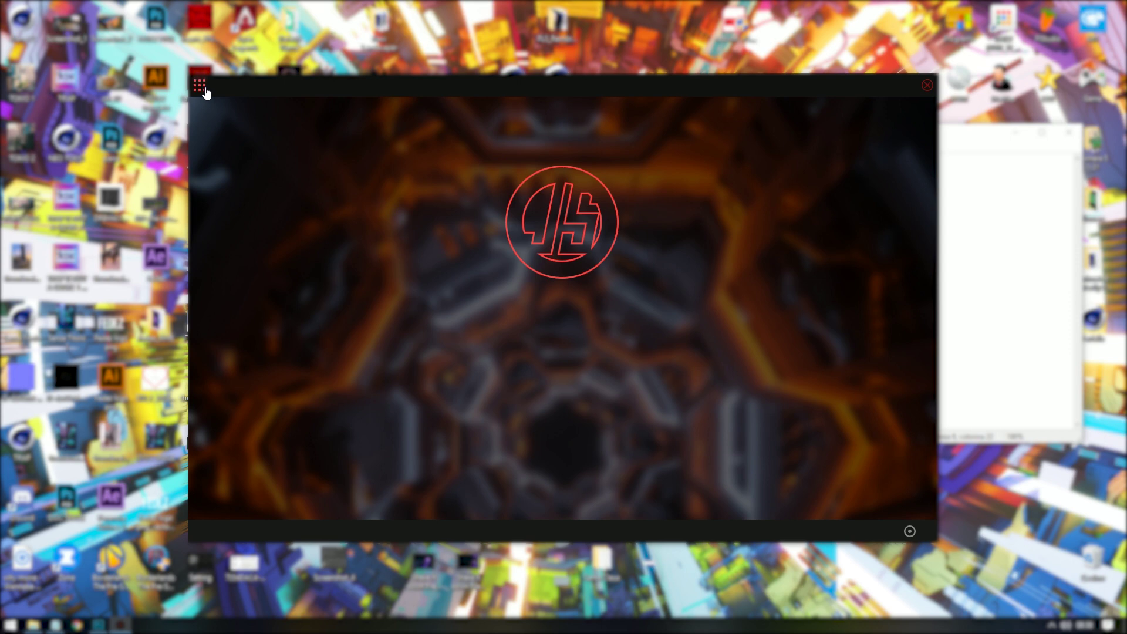
- Open the JSplacement 2 generator and set background iterations to 1, iterations to 320 and sprite scaling to 21
{"action": "left_click", "coordinate": [199, 86]}
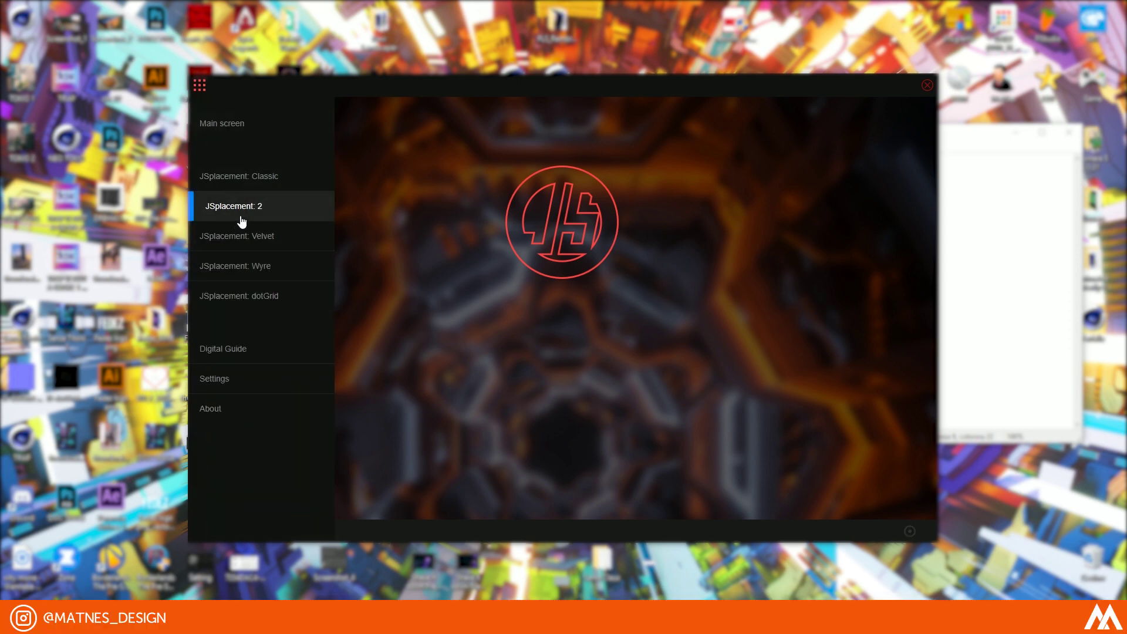
{"action": "left_click", "coordinate": [288, 211]}
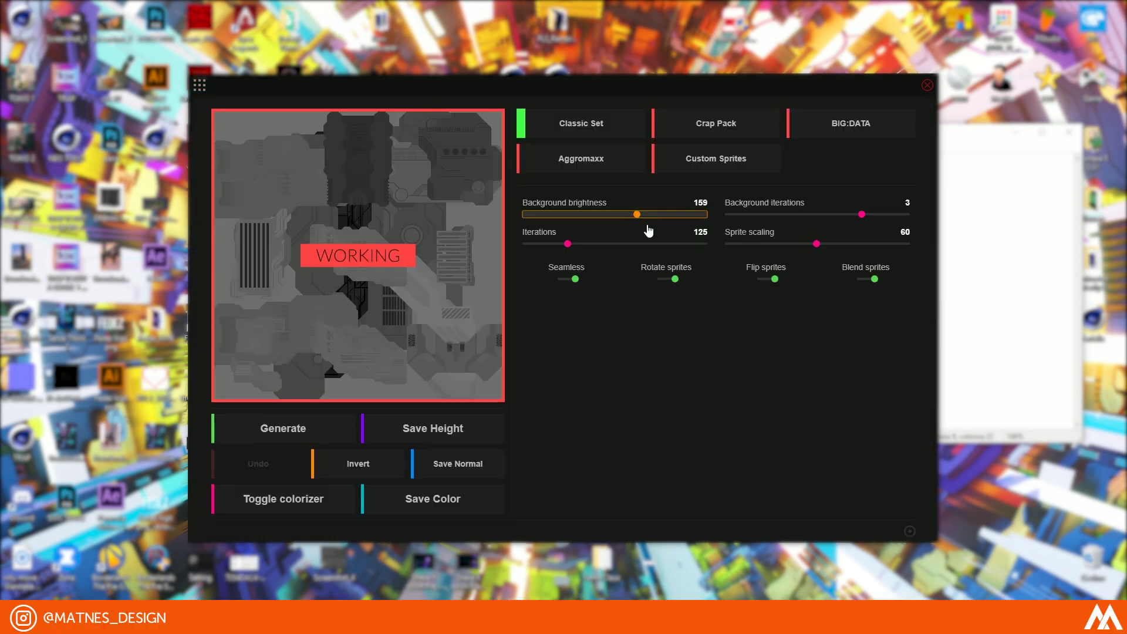
{"action": "left_click_drag", "start_coordinate": [860, 222], "coordinate": [851, 245]}
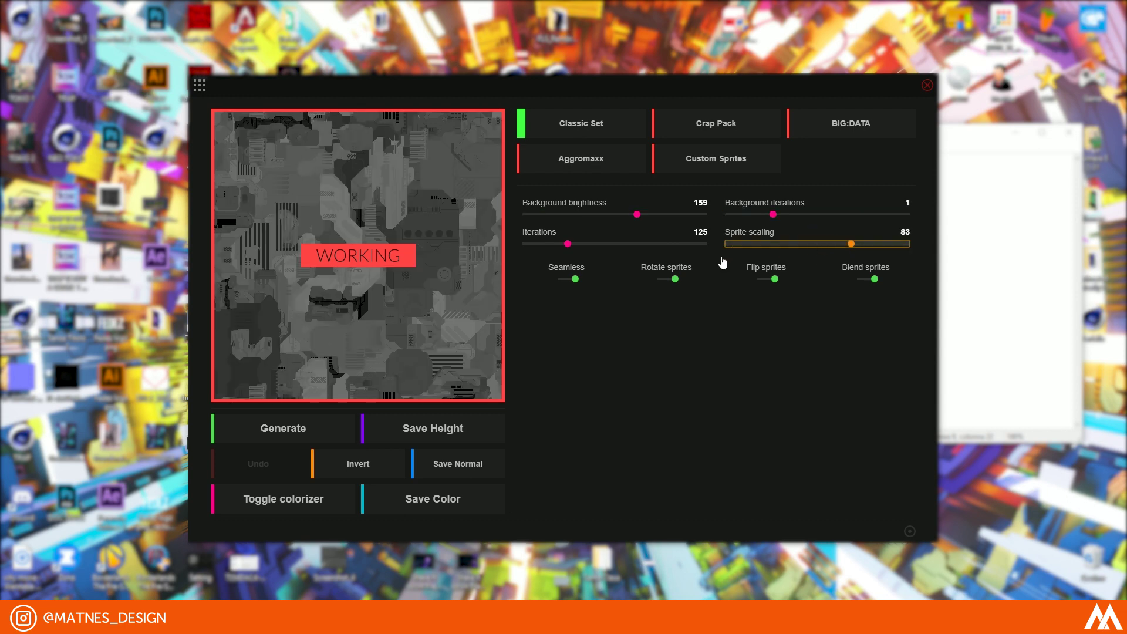
{"action": "left_click_drag", "start_coordinate": [575, 249], "coordinate": [640, 249]}
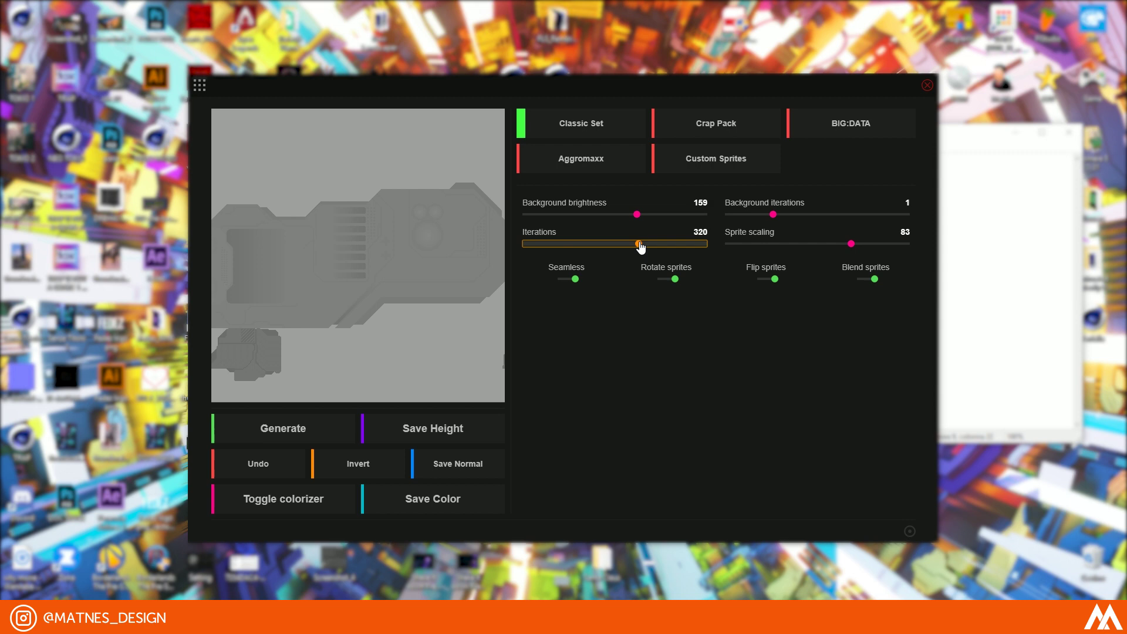
{"action": "left_click_drag", "start_coordinate": [846, 251], "coordinate": [758, 249]}
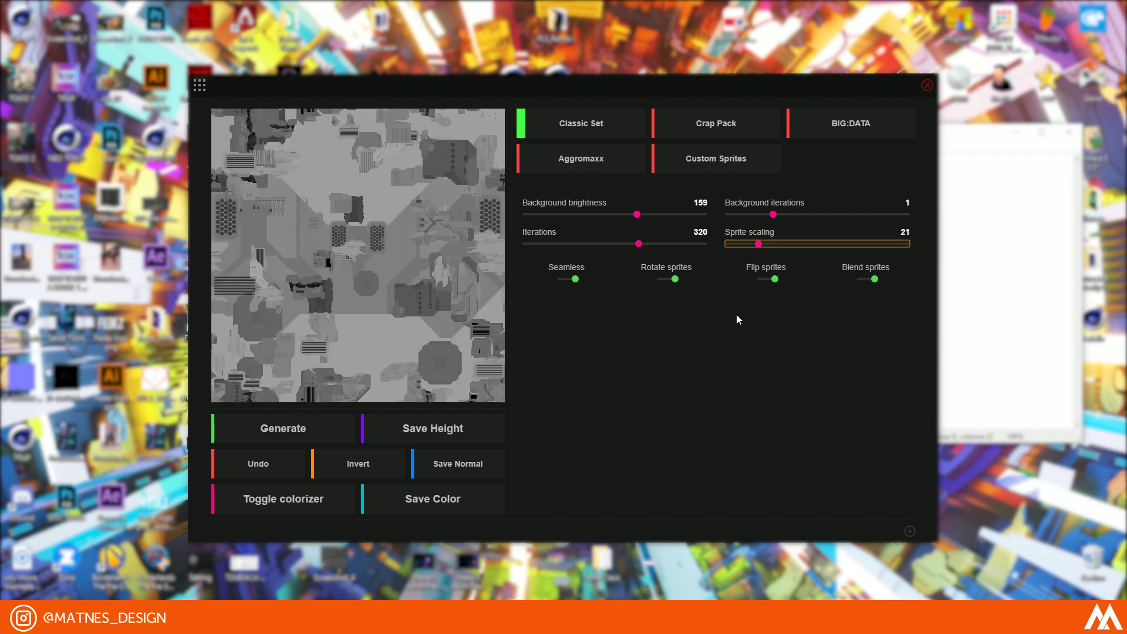
- Color the generated texture with a colorizer gradient that gives a yellow, blue and orange palette, then return to the generator settings
{"action": "left_click", "coordinate": [297, 496]}
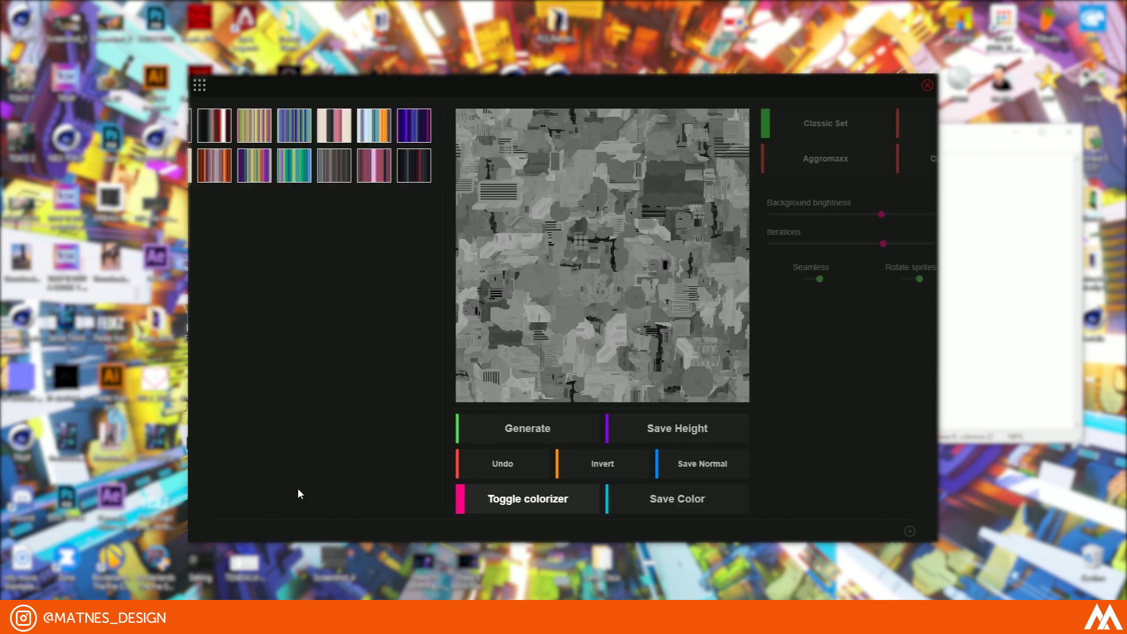
{"action": "left_click", "coordinate": [429, 131]}
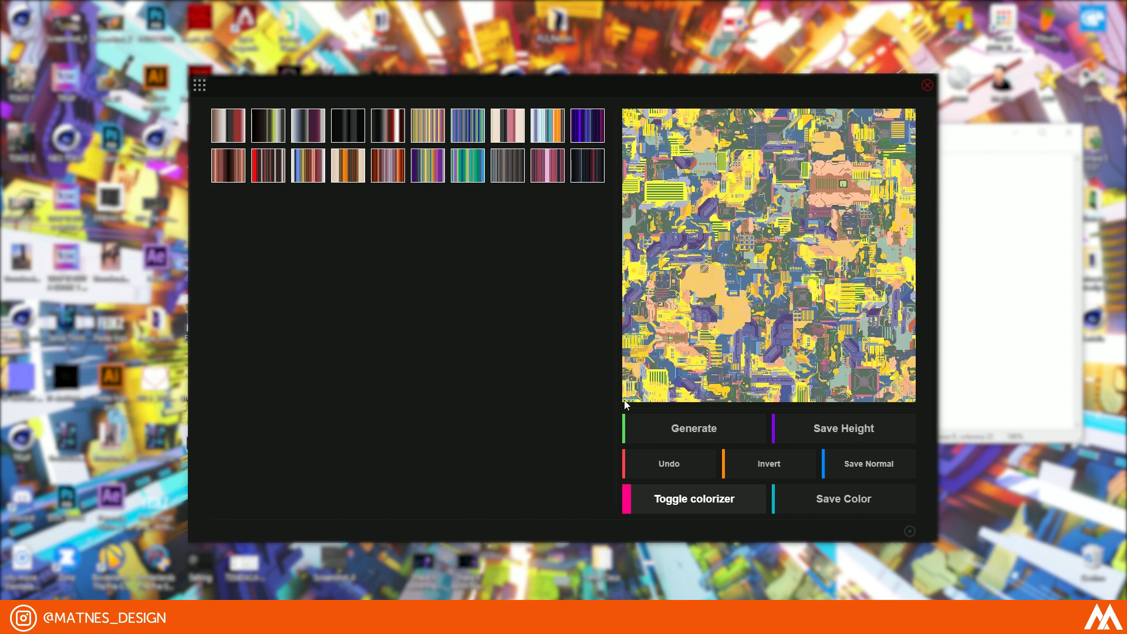
{"action": "left_click", "coordinate": [640, 499]}
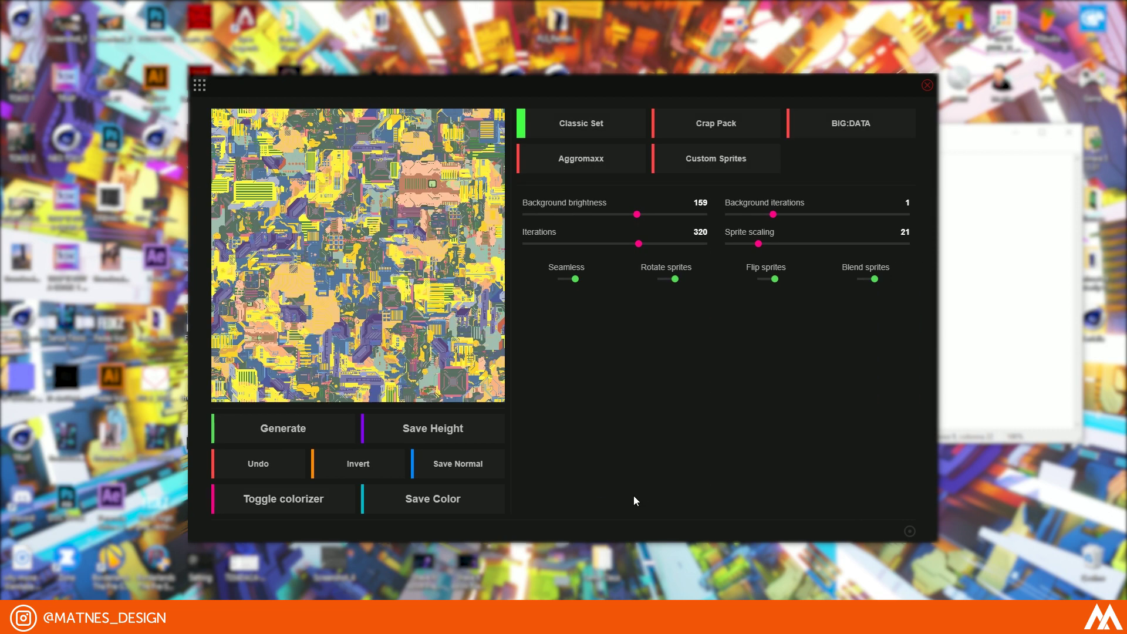
- Save the height map under the file name "height"
{"action": "left_click", "coordinate": [414, 434]}
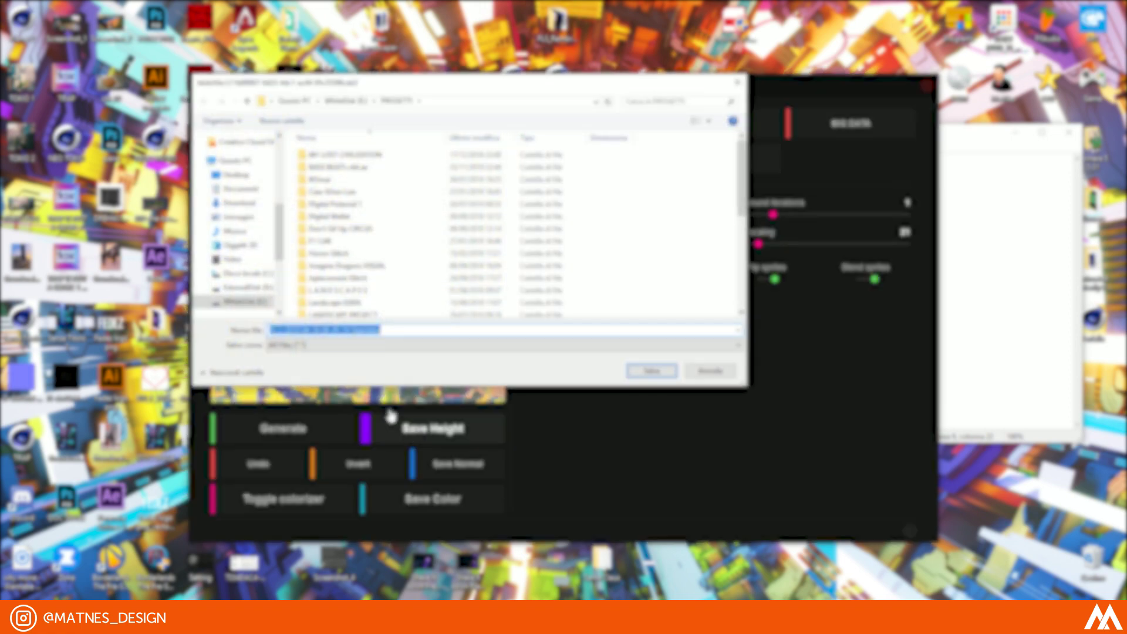
{"action": "type", "text": "hei"}
{"action": "type", "text": "ght"}
{"action": "key", "text": "Return"}
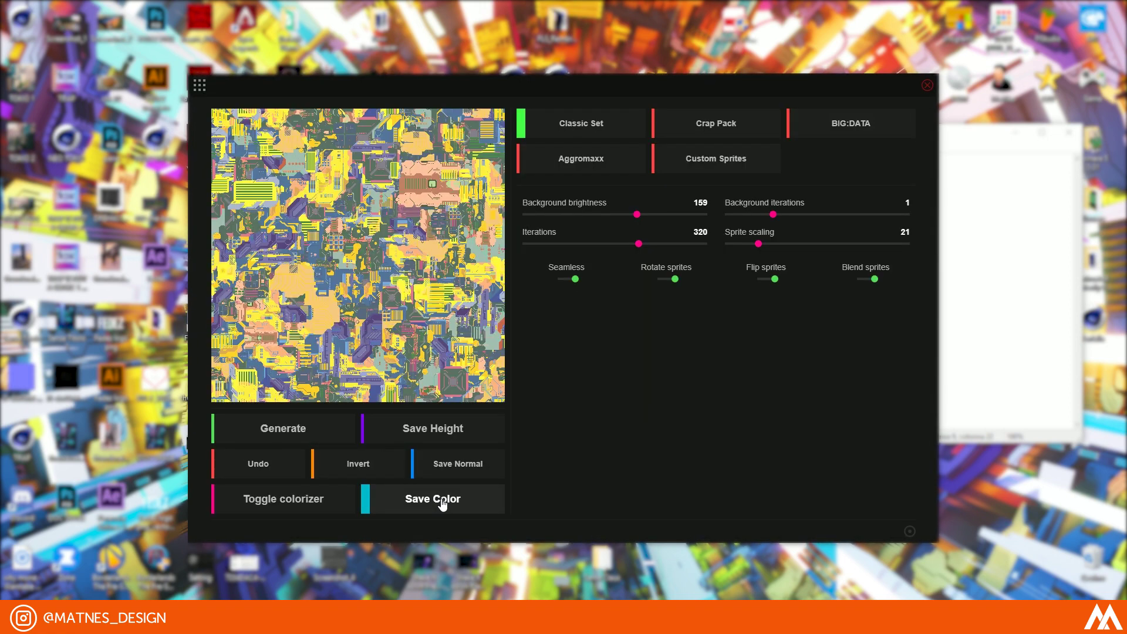
- Save the color map as "color" and the normal map as "Normal"
{"action": "left_click", "coordinate": [439, 501]}
{"action": "type", "text": "color"}
{"action": "key", "text": "Return"}
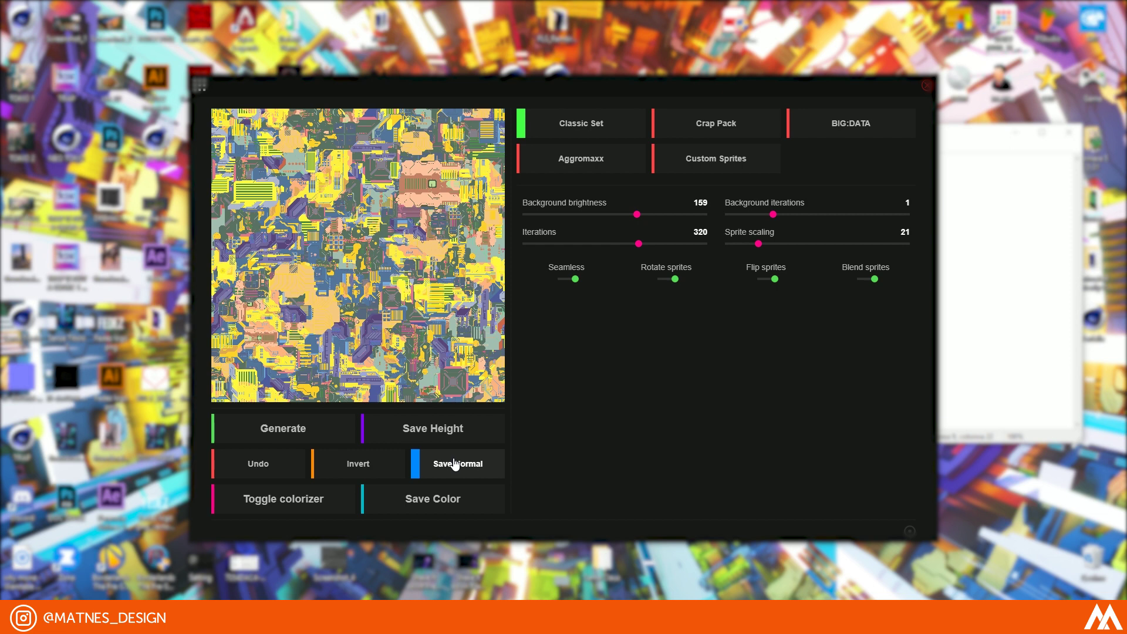
{"action": "left_click", "coordinate": [455, 464]}
{"action": "type", "text": "Normal"}
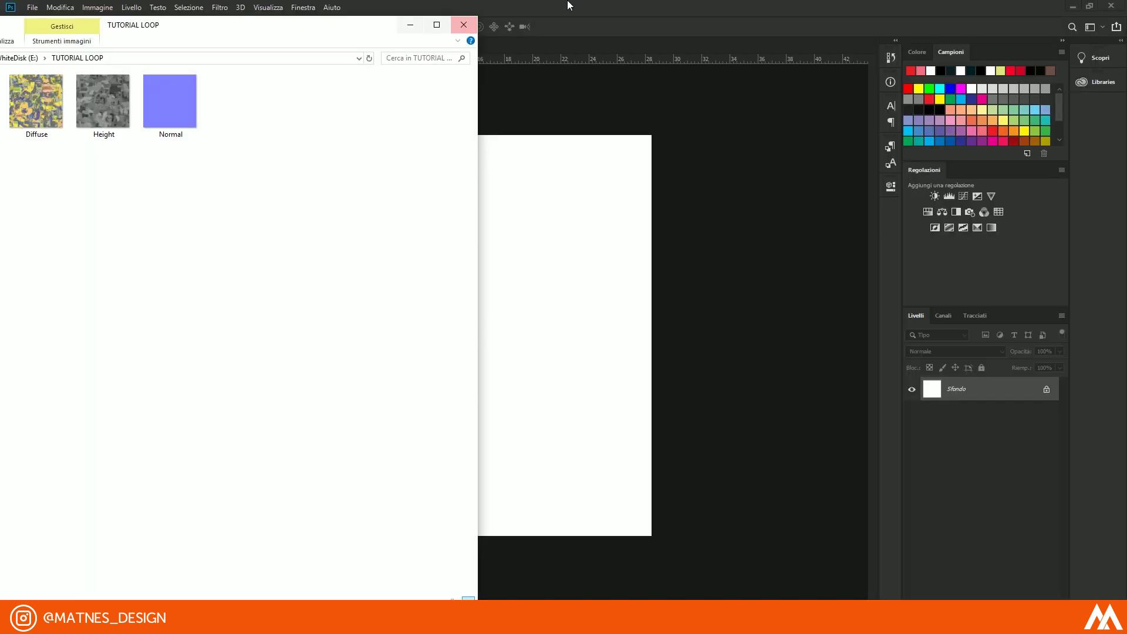
- Place the Height image from the TUTORIAL LOOP folder into the blank Photoshop document, filling the canvas
{"action": "left_click", "coordinate": [112, 116]}
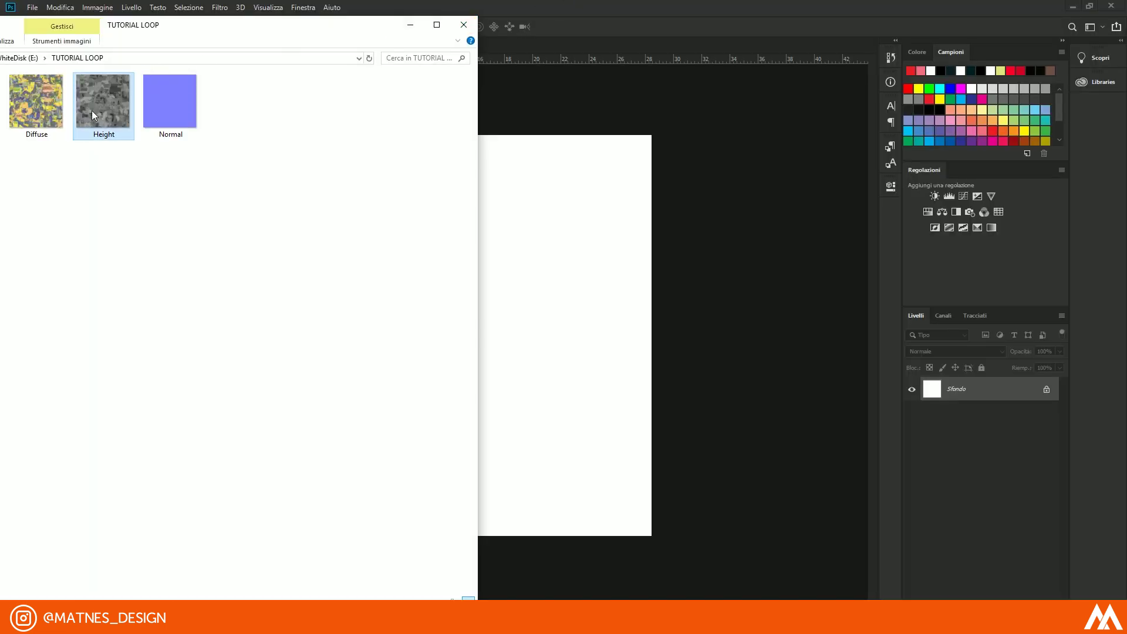
{"action": "left_click_drag", "start_coordinate": [91, 110], "coordinate": [568, 330]}
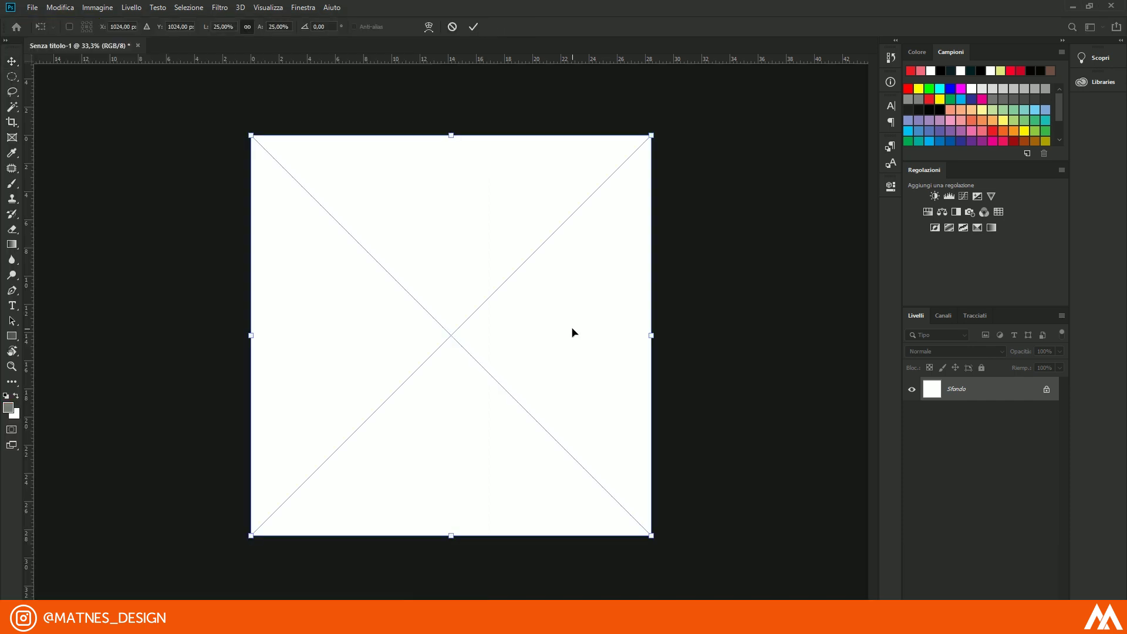
{"action": "key", "text": "Return"}
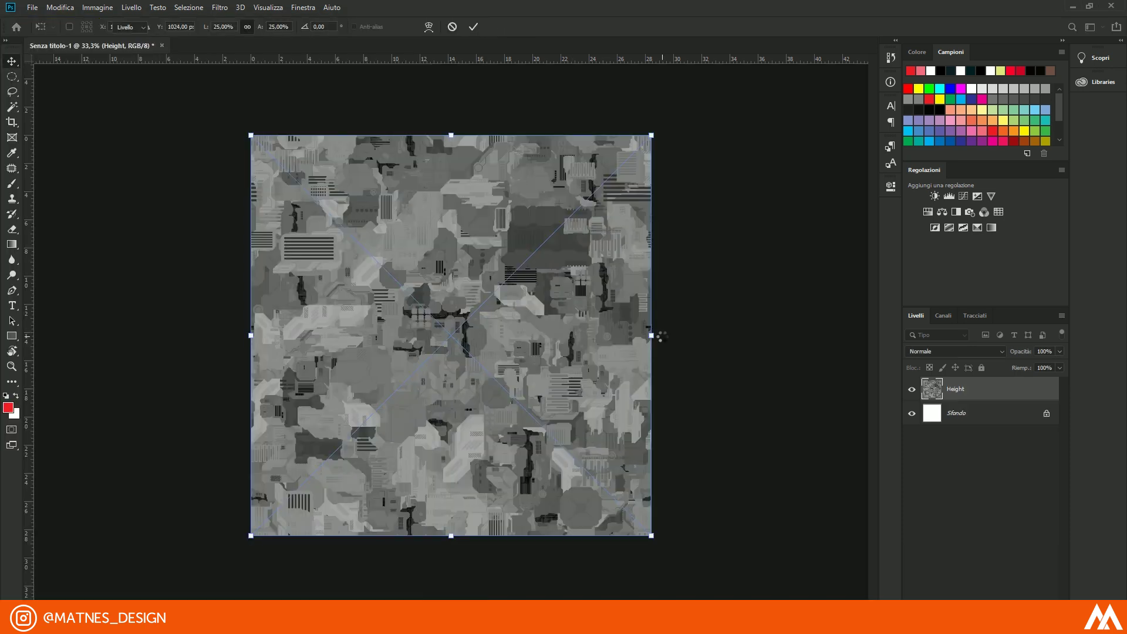
- Add a Curves adjustment above the Height layer and make the curve nearly vertical for a hard black-and-white contrast
{"action": "left_click", "coordinate": [963, 196]}
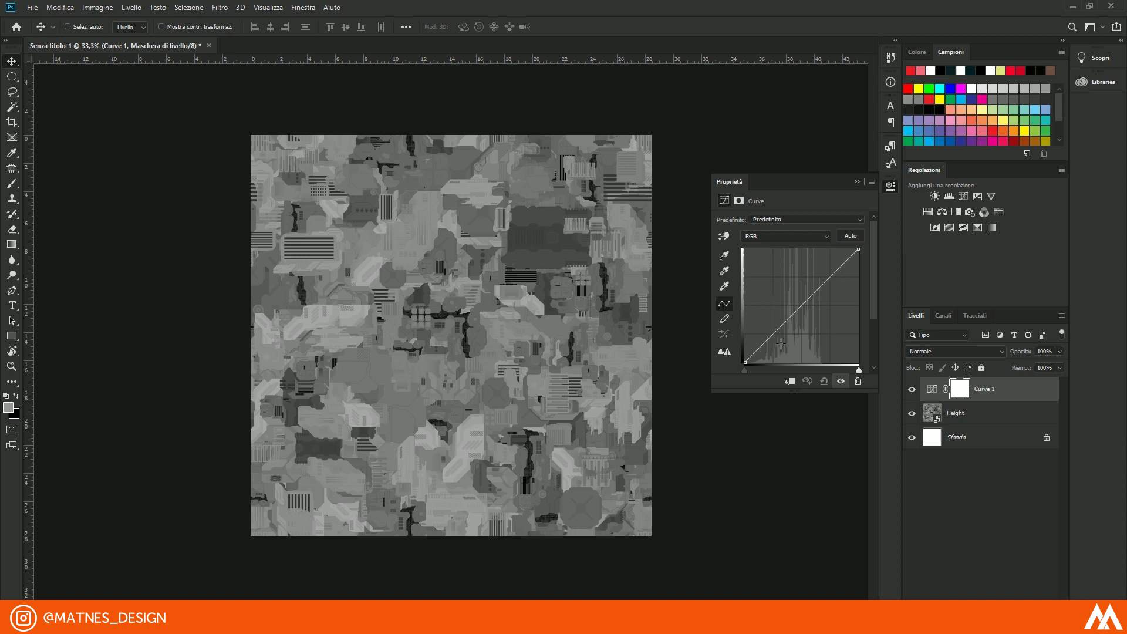
{"action": "left_click_drag", "start_coordinate": [781, 342], "coordinate": [796, 349]}
{"action": "left_click_drag", "start_coordinate": [824, 305], "coordinate": [800, 268]}
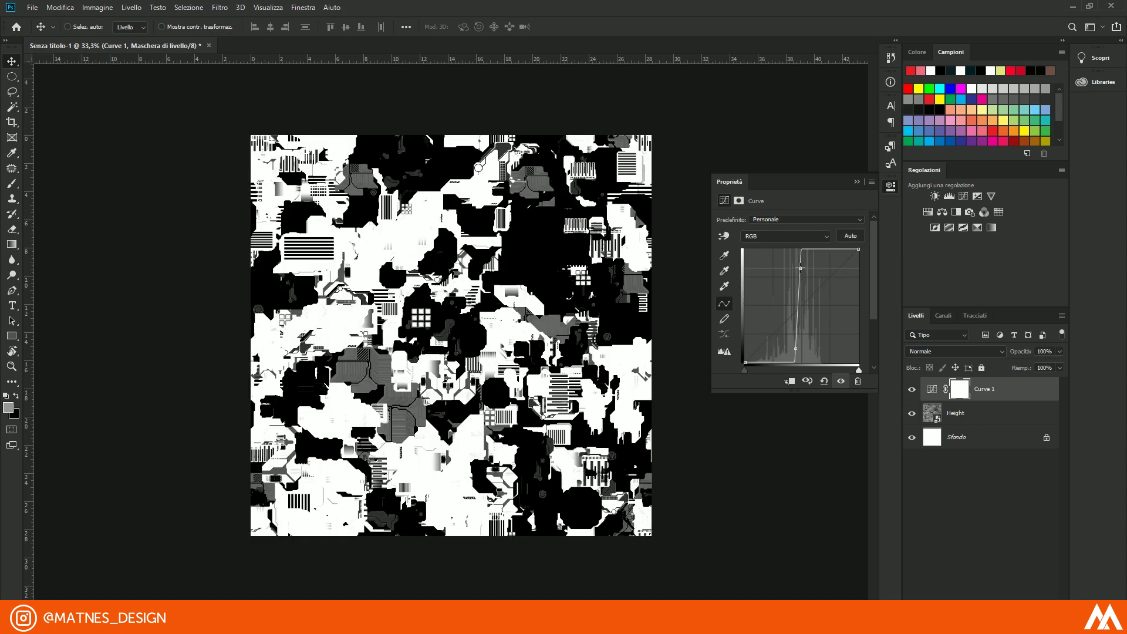
{"action": "mouse_move", "coordinate": [795, 349]}
{"action": "left_mouse_down"}
{"action": "mouse_move", "coordinate": [792, 288]}
{"action": "mouse_move", "coordinate": [795, 347]}
{"action": "left_mouse_up"}
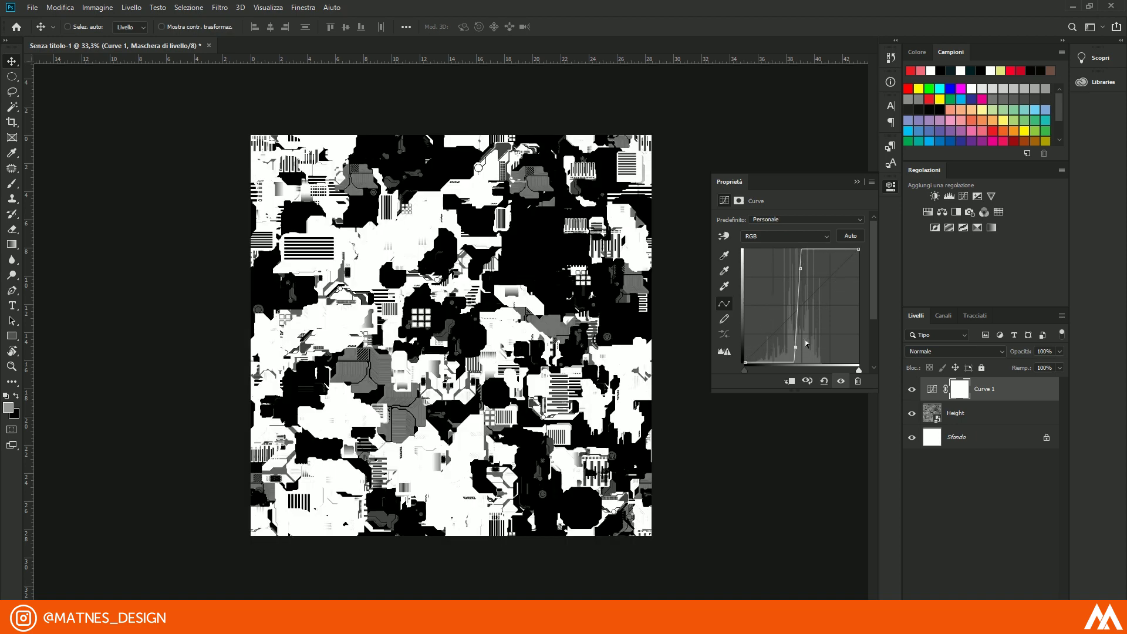
- Add a Levels adjustment above the curves with midtones at 9.99 and the white input at about 209
{"action": "left_click", "coordinate": [949, 196]}
{"action": "mouse_move", "coordinate": [736, 305]}
{"action": "left_mouse_down"}
{"action": "mouse_move", "coordinate": [763, 305]}
{"action": "mouse_move", "coordinate": [734, 310]}
{"action": "left_mouse_up"}
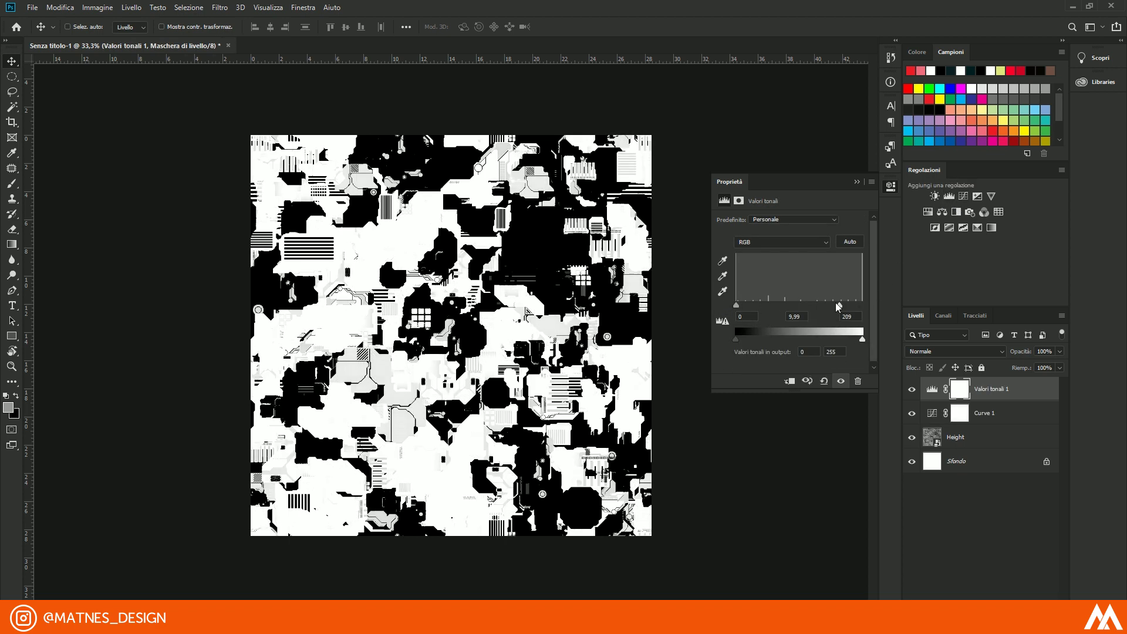
{"action": "scroll", "coordinate": [610, 375], "scroll_direction": "down", "scroll_amount": 1, "text": "alt"}
{"action": "left_click", "coordinate": [856, 182]}
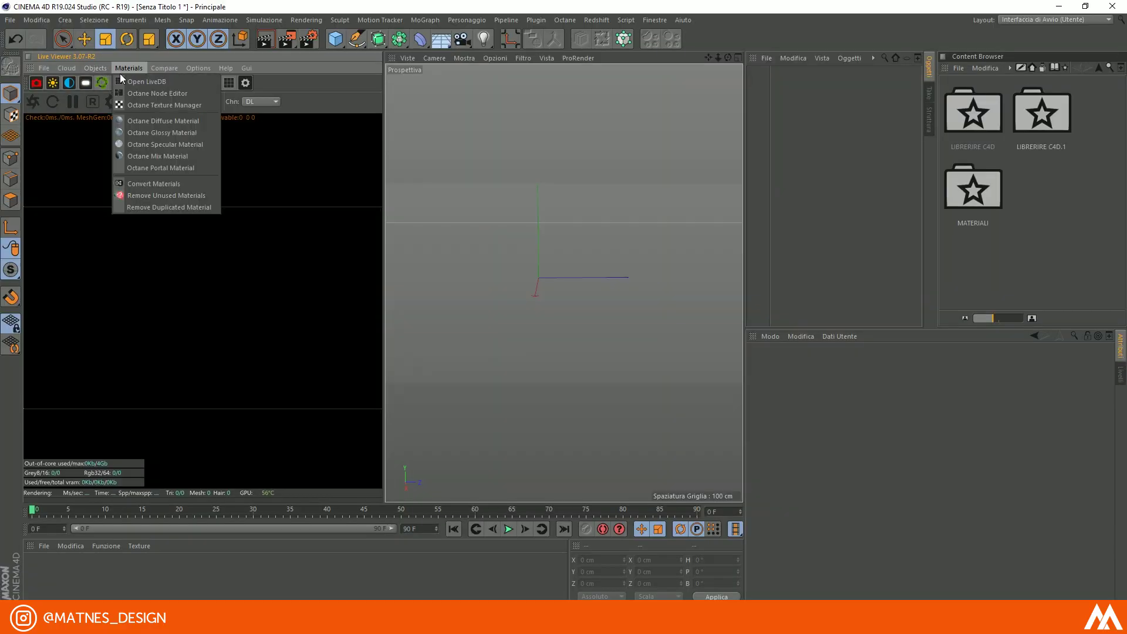
- In Cinema 4D, create an Octane Diffuse material and open it in the Octane Node Editor with its node moved aside
{"action": "left_click", "coordinate": [156, 118]}
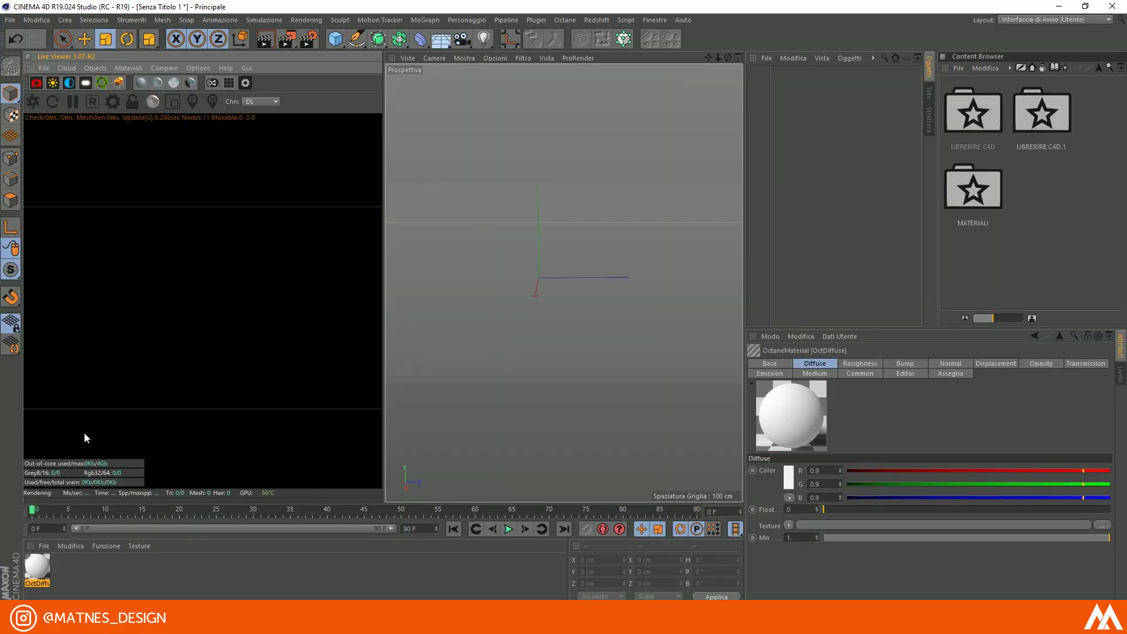
{"action": "double_click", "coordinate": [35, 575]}
{"action": "left_click", "coordinate": [202, 229]}
{"action": "left_click", "coordinate": [210, 218]}
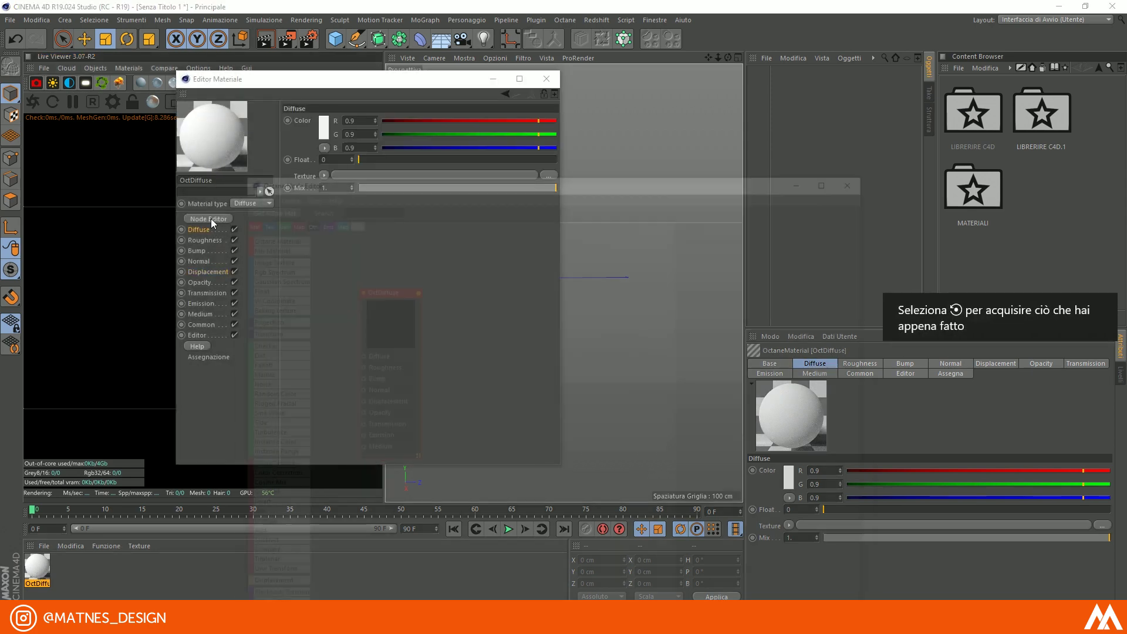
{"action": "left_click_drag", "start_coordinate": [382, 290], "coordinate": [575, 358]}
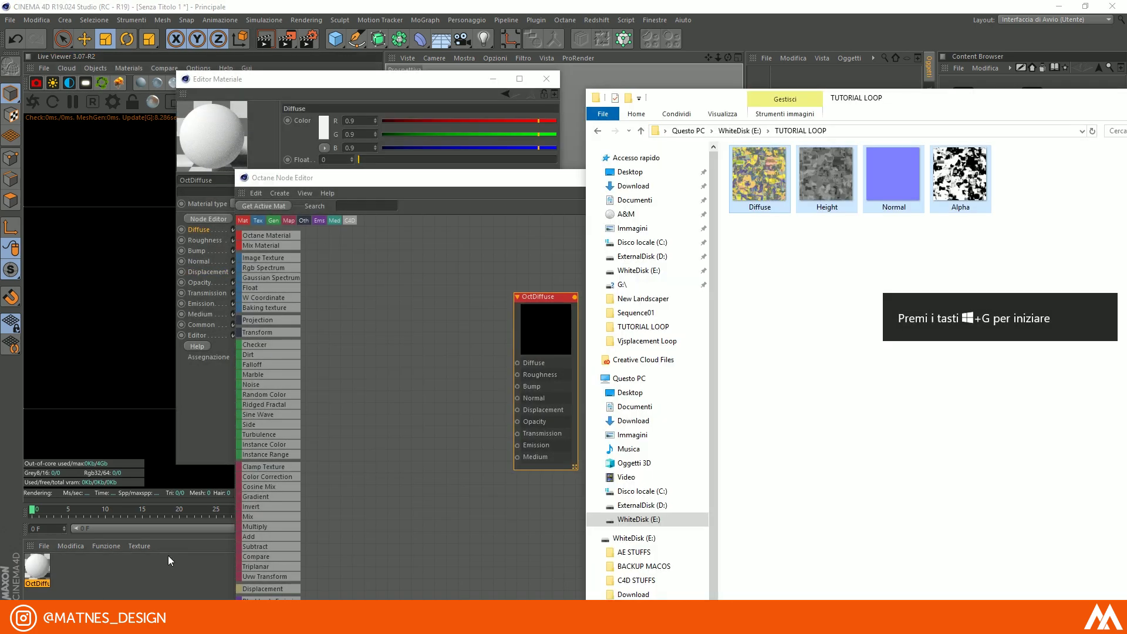
- Import the Diffuse, Height and Normal images from the TUTORIAL LOOP folder into the node graph
{"action": "left_click", "coordinate": [778, 185]}
{"action": "left_click", "coordinate": [820, 186], "text": "ctrl"}
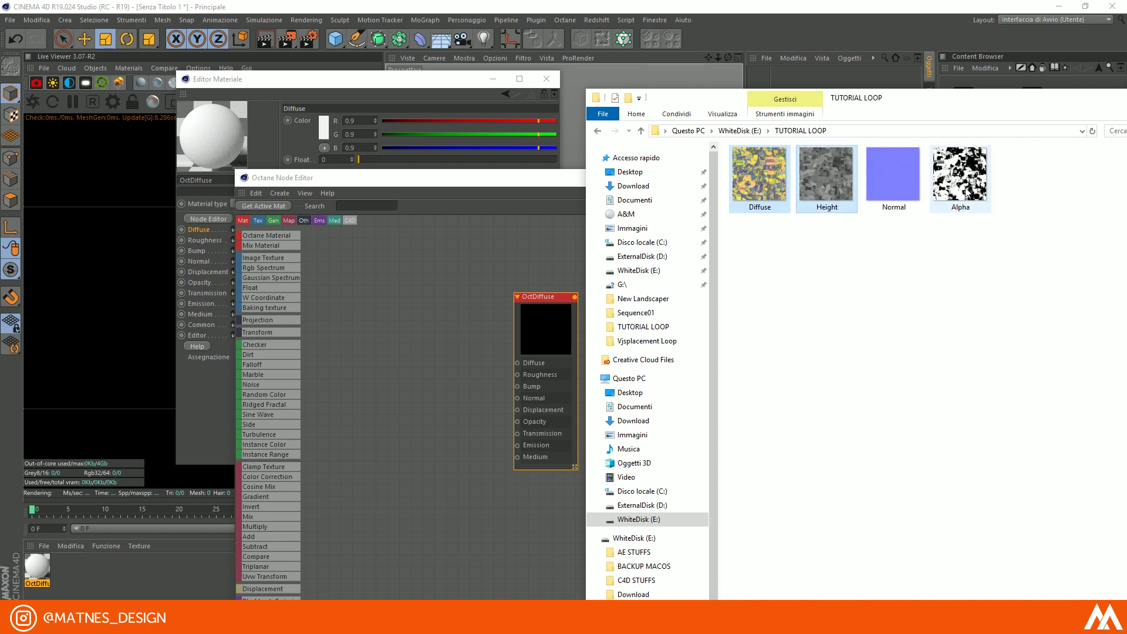
{"action": "left_click", "coordinate": [884, 190], "text": "shift"}
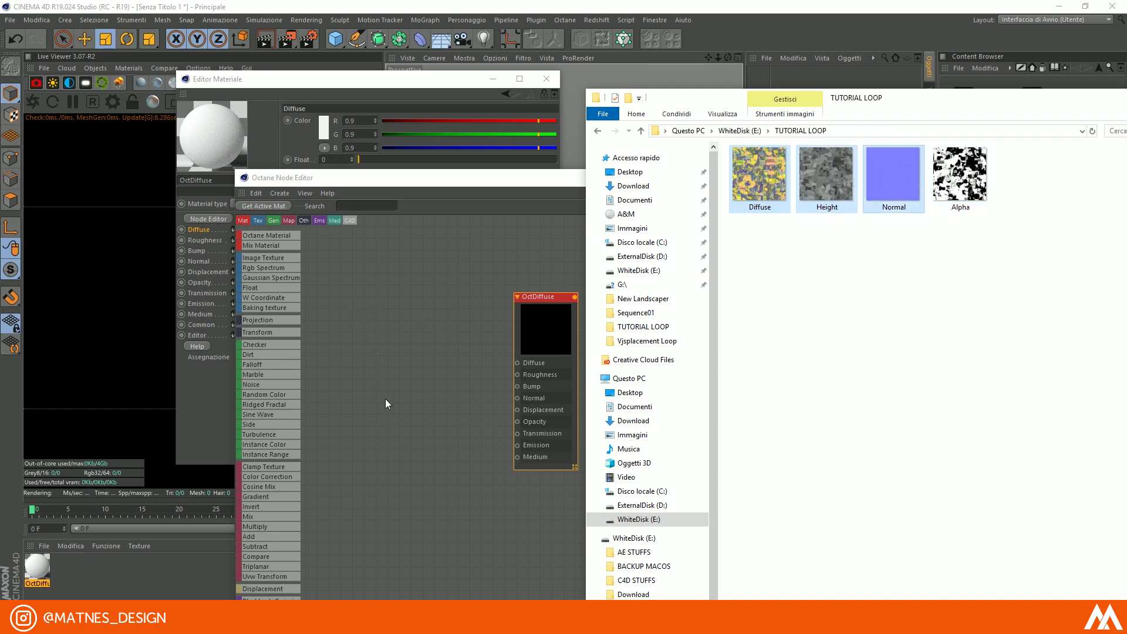
{"action": "left_click_drag", "start_coordinate": [385, 404], "coordinate": [396, 413]}
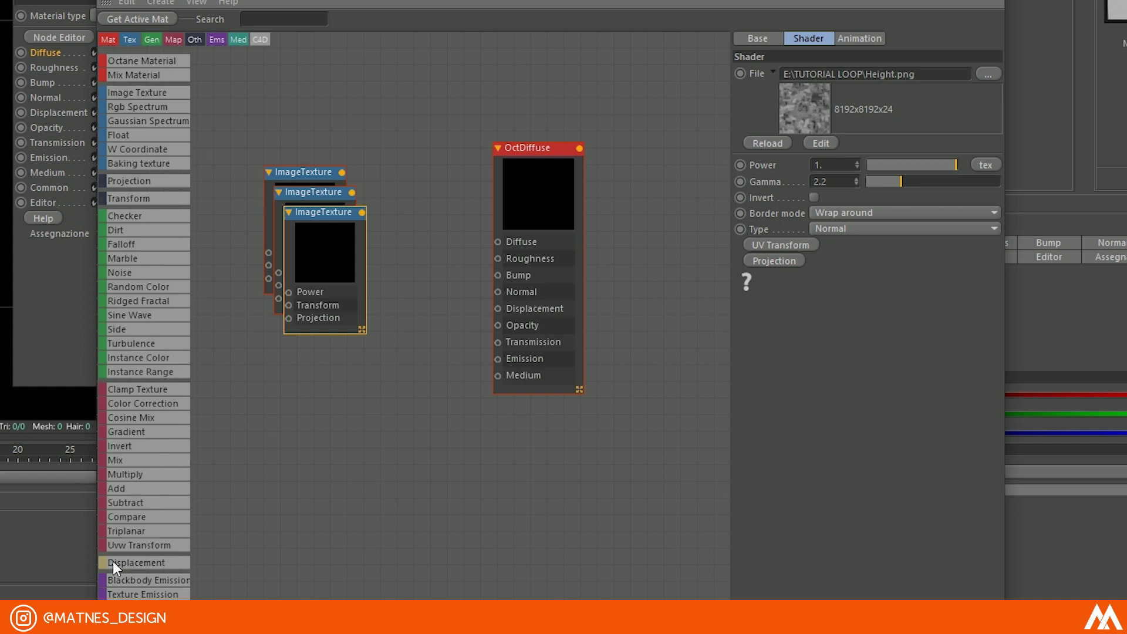
- Add a Displacement node and place it with the Height texture node below the other textures
{"action": "left_click_drag", "start_coordinate": [112, 561], "coordinate": [312, 412]}
{"action": "left_click_drag", "start_coordinate": [408, 243], "coordinate": [408, 244]}
{"action": "left_click_drag", "start_coordinate": [344, 259], "coordinate": [311, 494]}
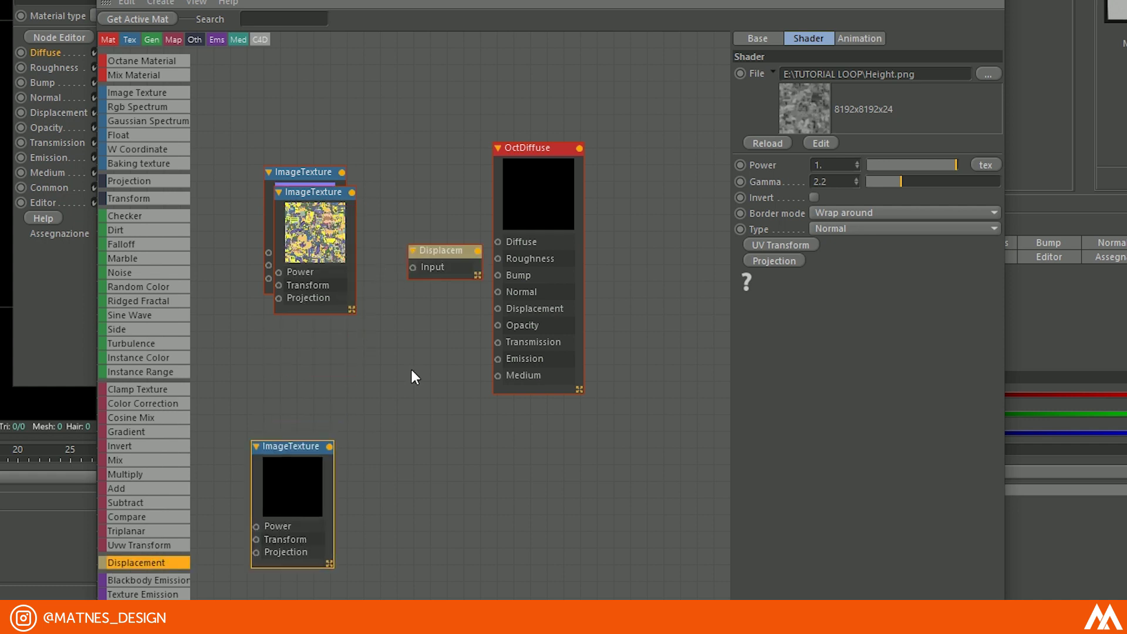
{"action": "left_click_drag", "start_coordinate": [443, 254], "coordinate": [389, 385]}
- Connect the Normal texture to the material's Normal input and collapse its node beside the material
{"action": "left_click_drag", "start_coordinate": [324, 263], "coordinate": [283, 347]}
{"action": "left_click_drag", "start_coordinate": [321, 203], "coordinate": [504, 293]}
{"action": "double_click", "coordinate": [340, 297]}
{"action": "left_click_drag", "start_coordinate": [331, 256], "coordinate": [347, 303]}
- Connect the Diffuse texture to the material's Diffuse input and collapse its node above the Normal texture
{"action": "left_click_drag", "start_coordinate": [252, 305], "coordinate": [253, 244]}
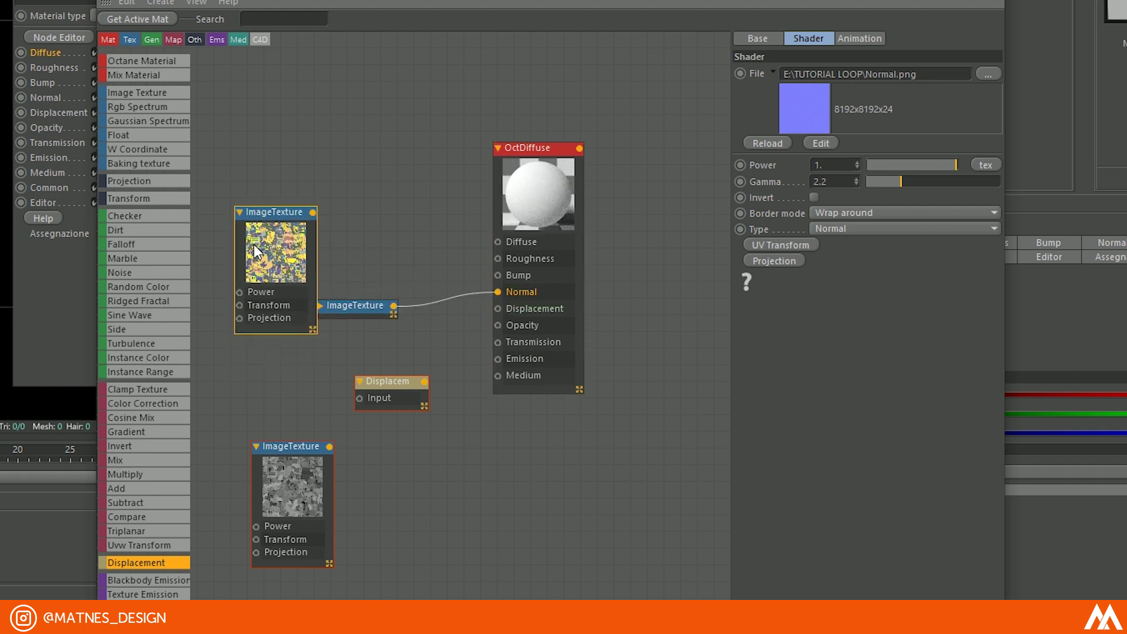
{"action": "left_click_drag", "start_coordinate": [312, 210], "coordinate": [498, 242]}
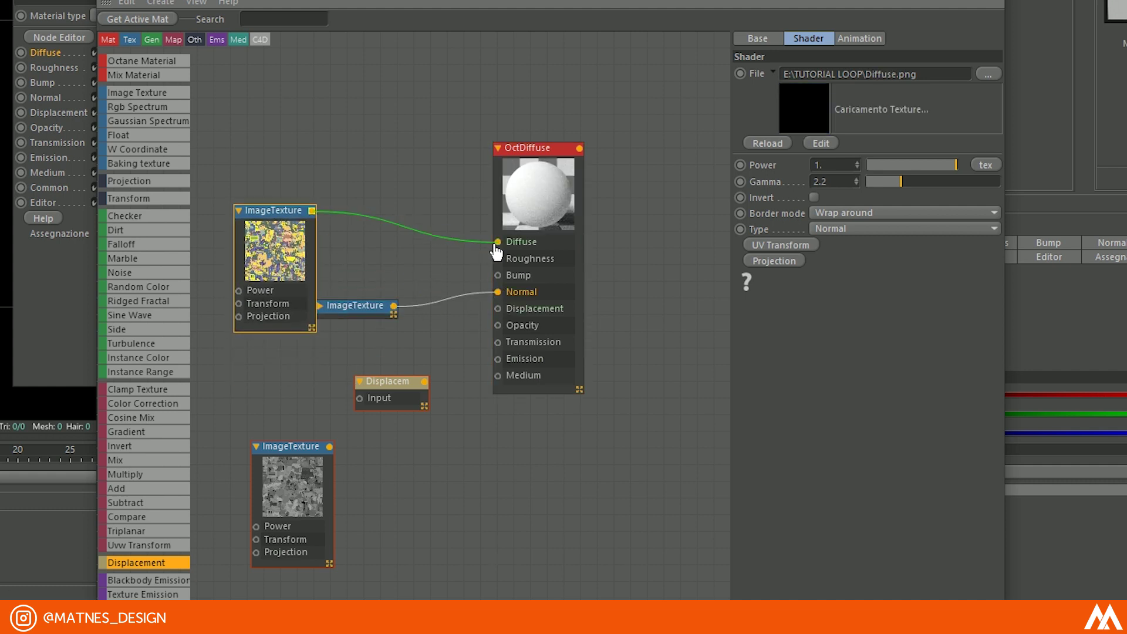
{"action": "left_click", "coordinate": [296, 261]}
{"action": "left_click_drag", "start_coordinate": [294, 212], "coordinate": [342, 224]}
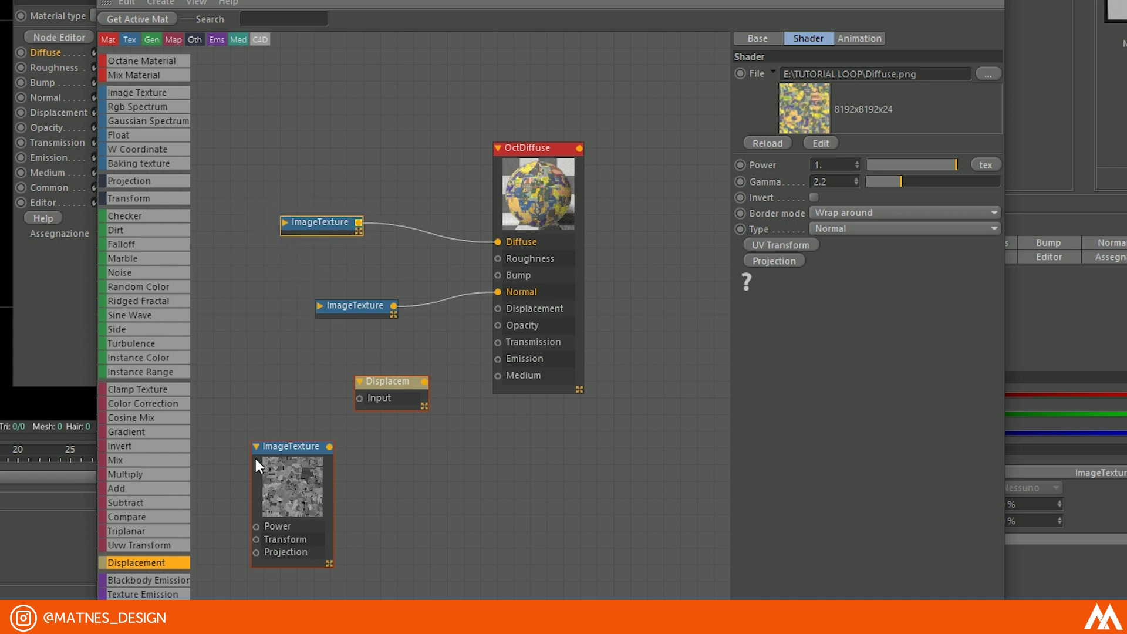
- Route the Height texture through the Displacement node into the material's Displacement input
{"action": "left_click_drag", "start_coordinate": [331, 494], "coordinate": [226, 432]}
{"action": "left_click_drag", "start_coordinate": [226, 385], "coordinate": [359, 399]}
{"action": "left_click_drag", "start_coordinate": [221, 425], "coordinate": [311, 433]}
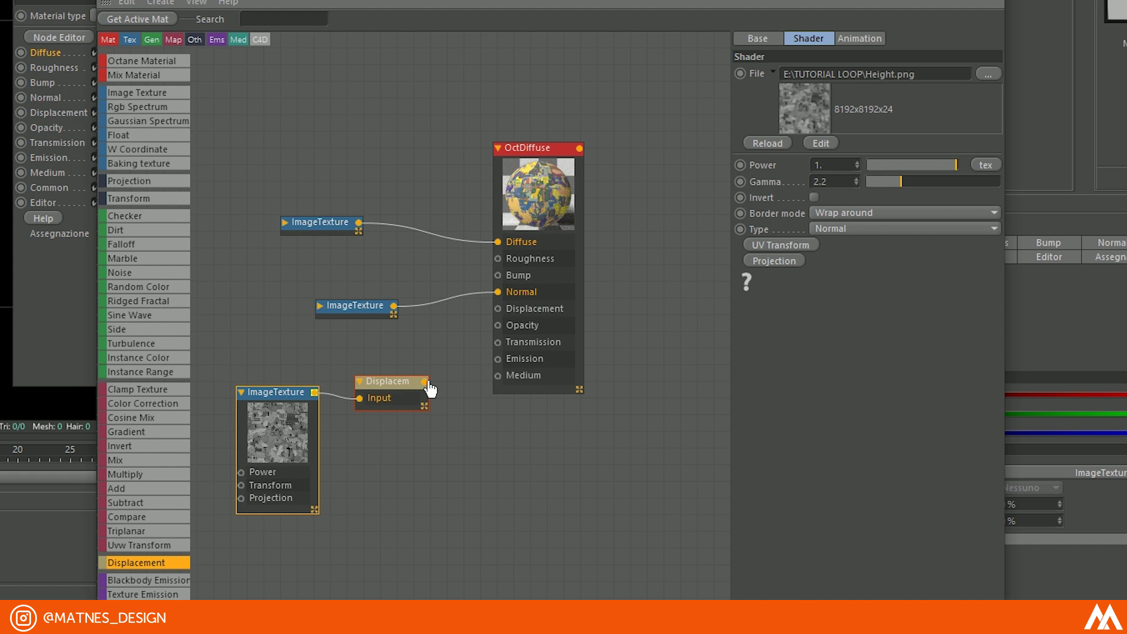
{"action": "left_click_drag", "start_coordinate": [425, 382], "coordinate": [495, 316]}
- Set the Displacement node's level of detail to 8192x8192 and its mid level to 0.5
{"action": "left_click_drag", "start_coordinate": [393, 395], "coordinate": [391, 384]}
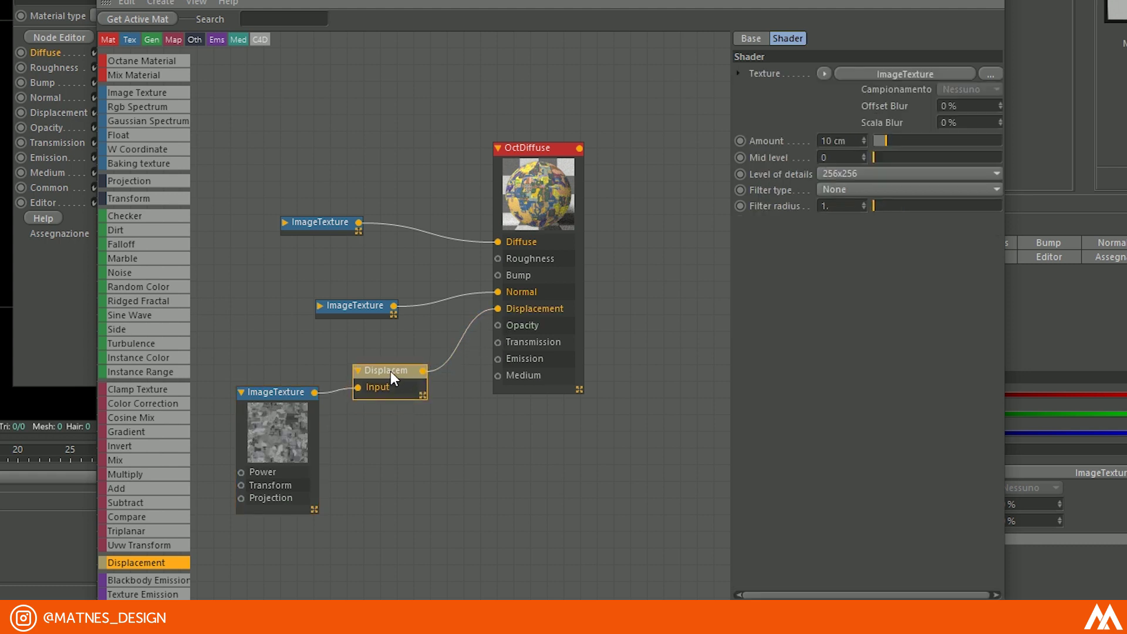
{"action": "left_click", "coordinate": [864, 166]}
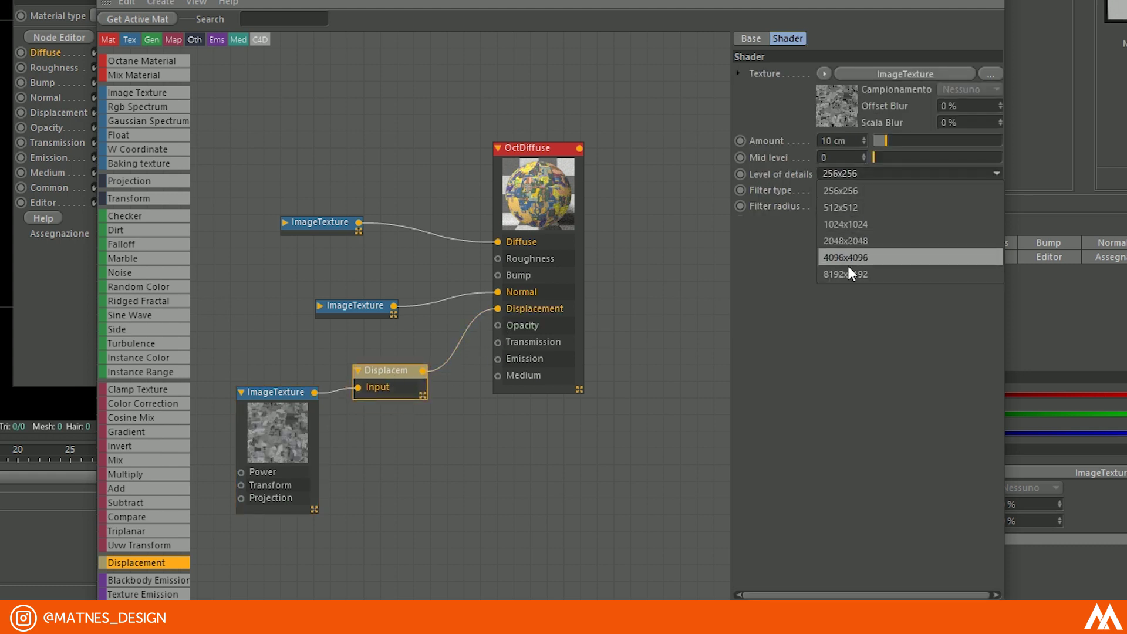
{"action": "left_click", "coordinate": [847, 265]}
{"action": "left_click", "coordinate": [846, 158]}
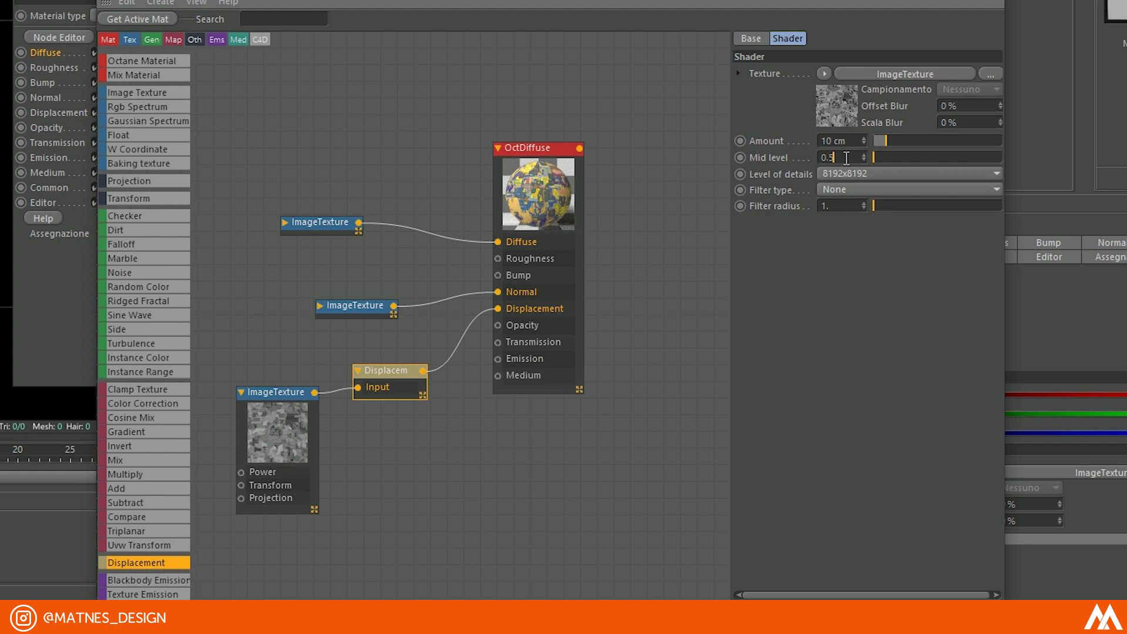
{"action": "type", "text": ".5"}
{"action": "key", "text": "Return"}
- Set the Displacement node's amount to 50 cm and close the material's editing windows
{"action": "double_click", "coordinate": [847, 139]}
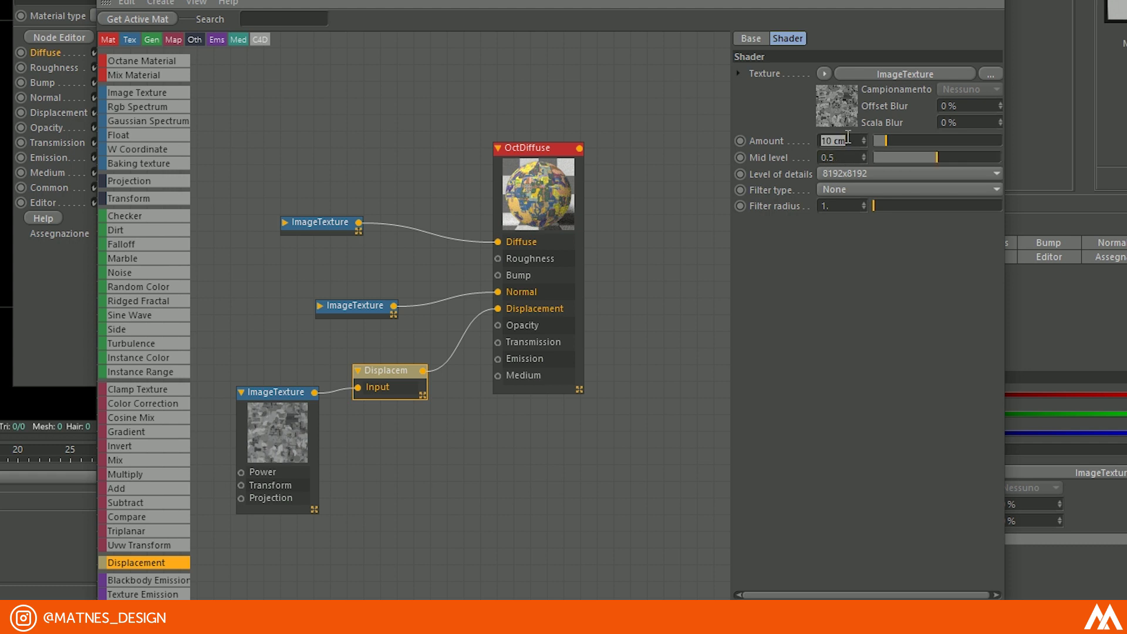
{"action": "type", "text": "50"}
{"action": "key", "text": "Return"}
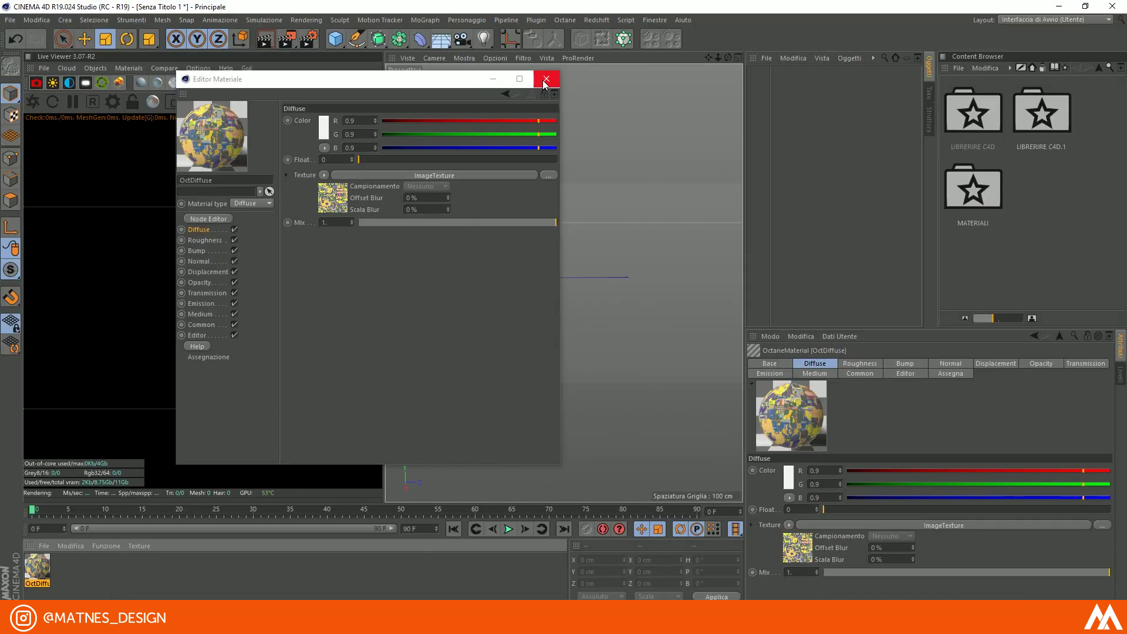
{"action": "left_click", "coordinate": [542, 79]}
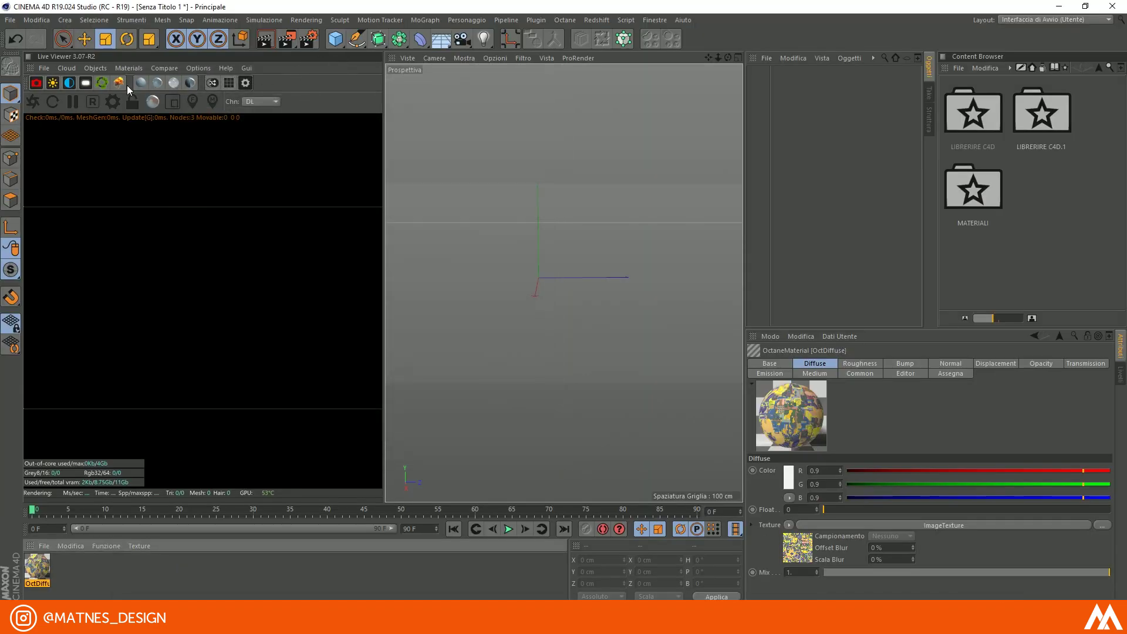
- Add a Tube primitive and rotate it to a 90° bank so it lies on its side
{"action": "left_click", "coordinate": [335, 39]}
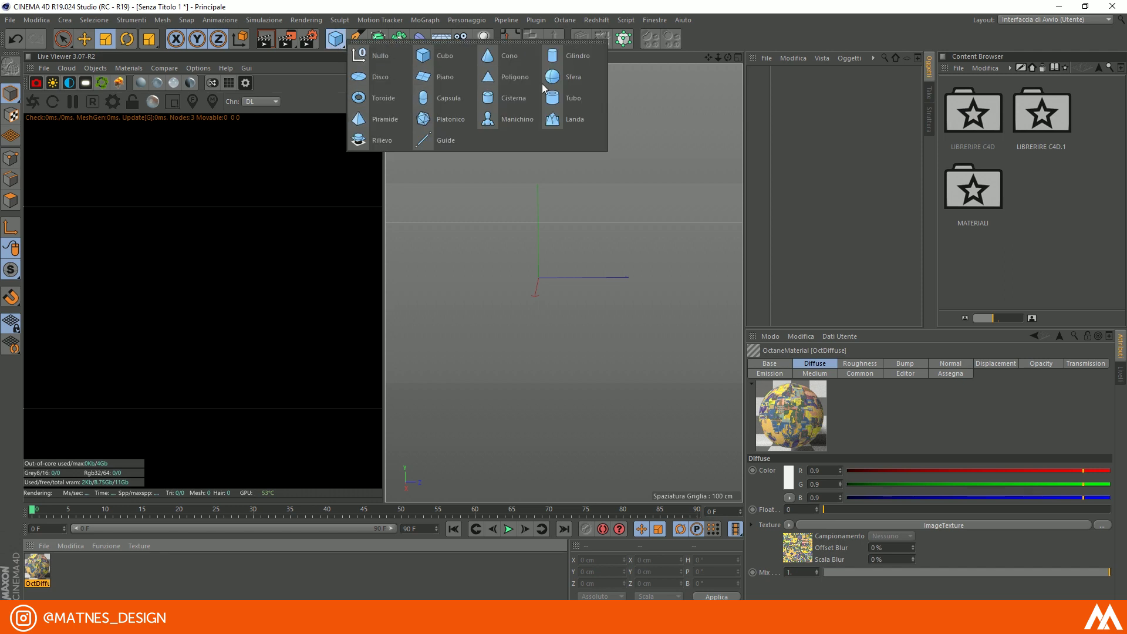
{"action": "left_click", "coordinate": [567, 98]}
{"action": "key", "text": "r"}
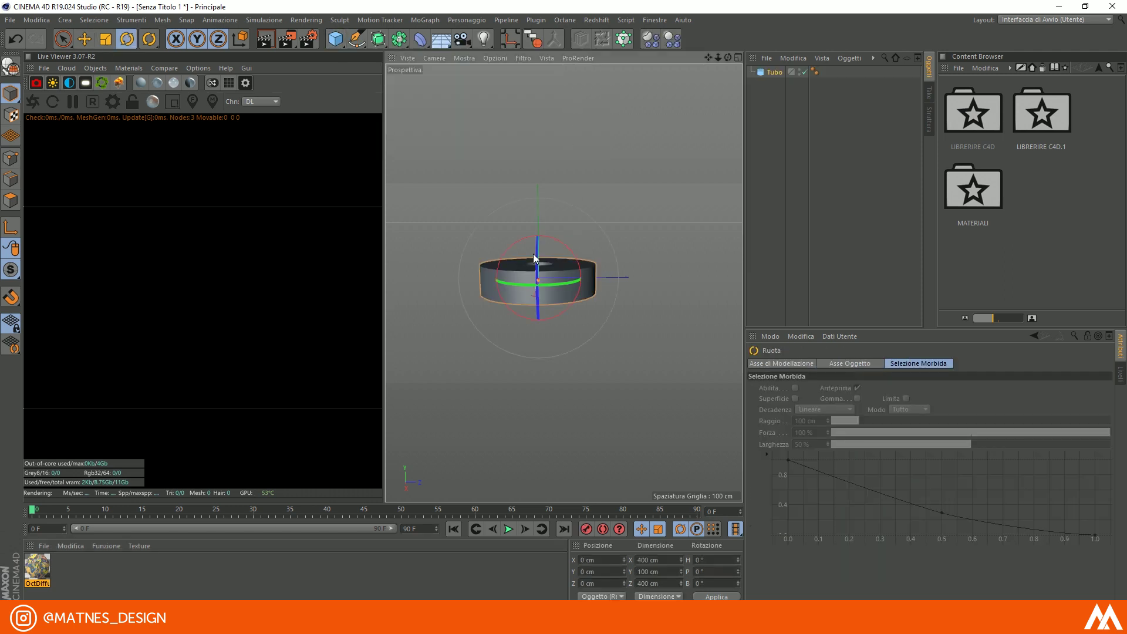
{"action": "left_click_drag", "start_coordinate": [536, 252], "coordinate": [545, 359]}
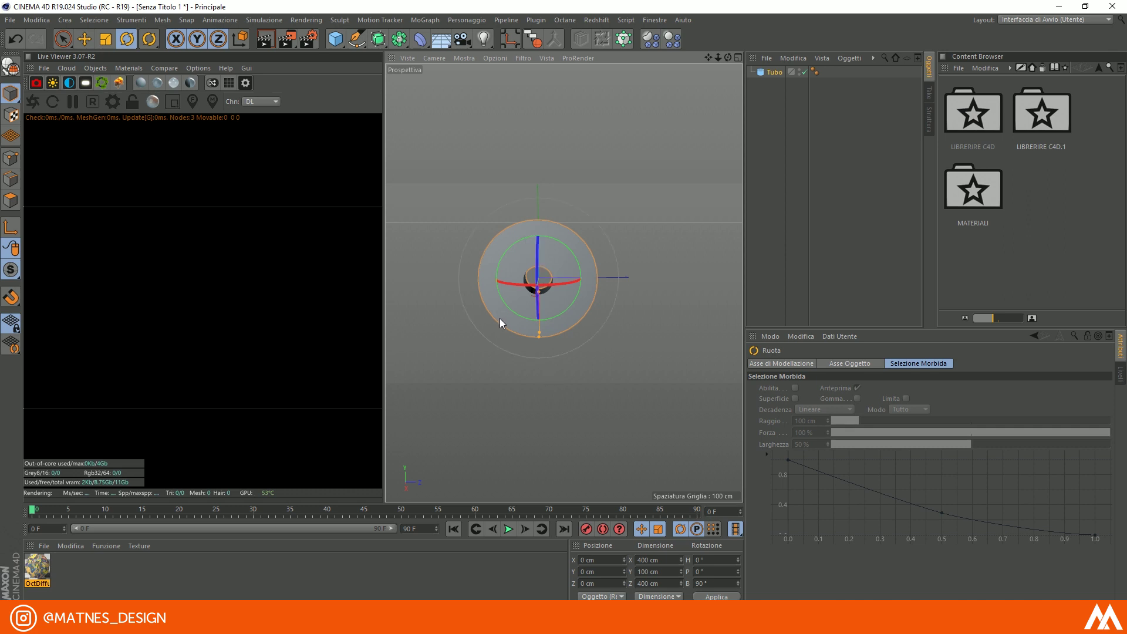
- Set both the outer and the inner radius of the tube to 600 cm
{"action": "left_click_drag", "start_coordinate": [500, 322], "coordinate": [551, 326]}
{"action": "left_click", "coordinate": [767, 73]}
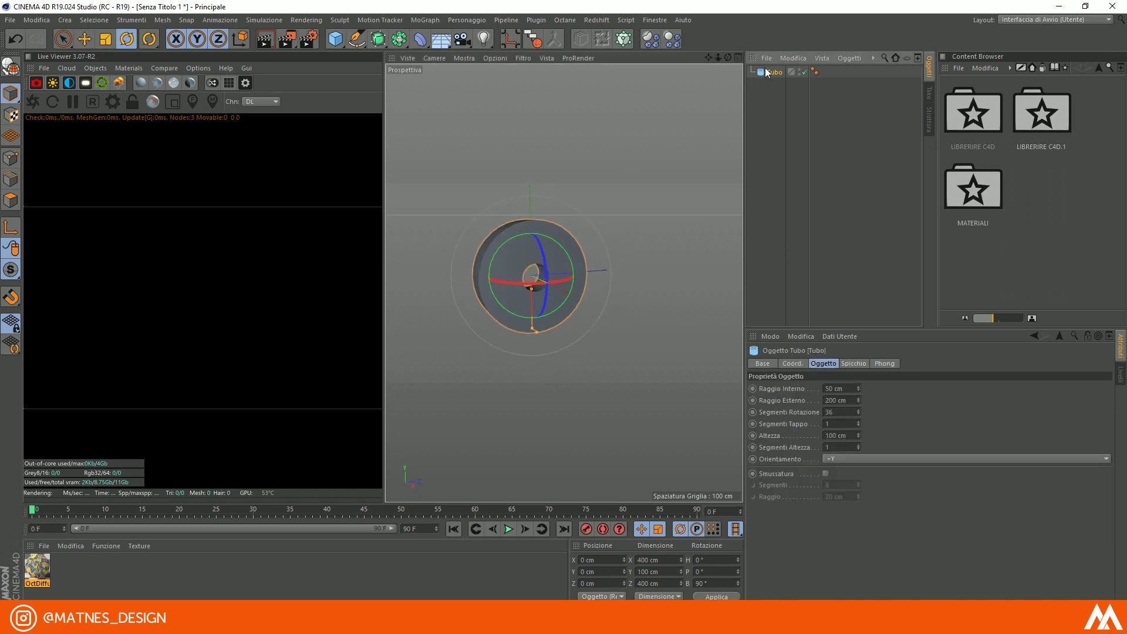
{"action": "left_click_drag", "start_coordinate": [532, 288], "coordinate": [534, 331]}
{"action": "left_click", "coordinate": [843, 390]}
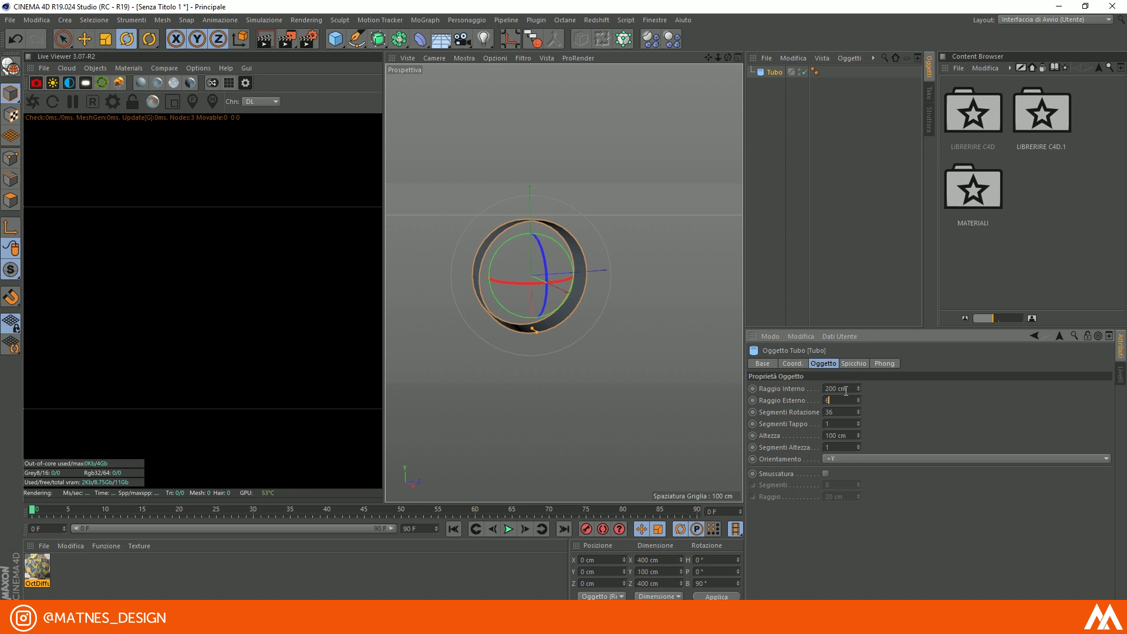
{"action": "type", "text": "600"}
{"action": "key", "text": "Return"}
{"action": "left_click", "coordinate": [846, 390]}
{"action": "type", "text": "60"}
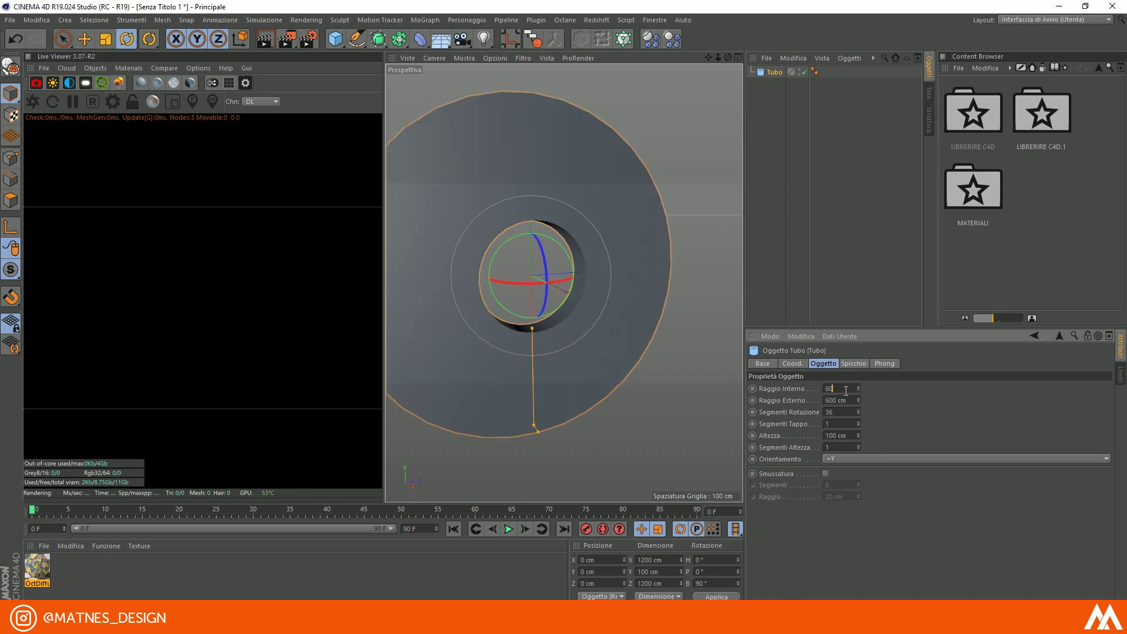
{"action": "type", "text": "0"}
{"action": "key", "text": "Return"}
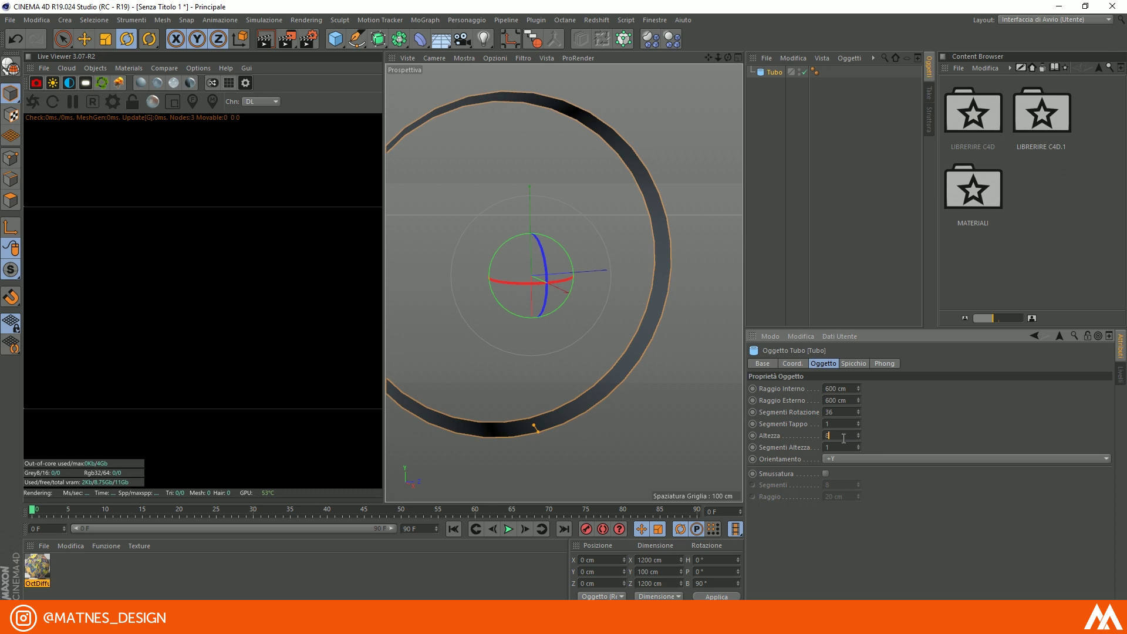
- Set the tube's height to 1250 cm and apply the OctDiffuse material to it
{"action": "left_click", "coordinate": [843, 439]}
{"action": "type", "text": "850"}
{"action": "key", "text": "Return"}
{"action": "scroll", "coordinate": [582, 336], "scroll_direction": "down", "scroll_amount": 5}
{"action": "left_click_drag", "start_coordinate": [582, 336], "coordinate": [635, 397], "text": "alt"}
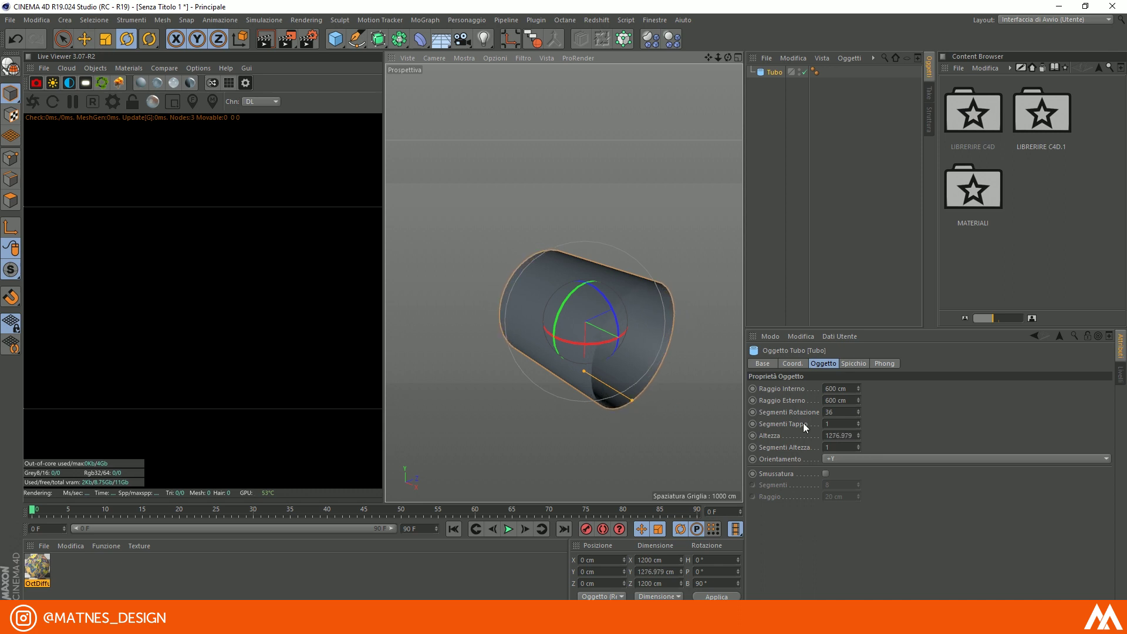
{"action": "double_click", "coordinate": [832, 435]}
{"action": "type", "text": "10"}
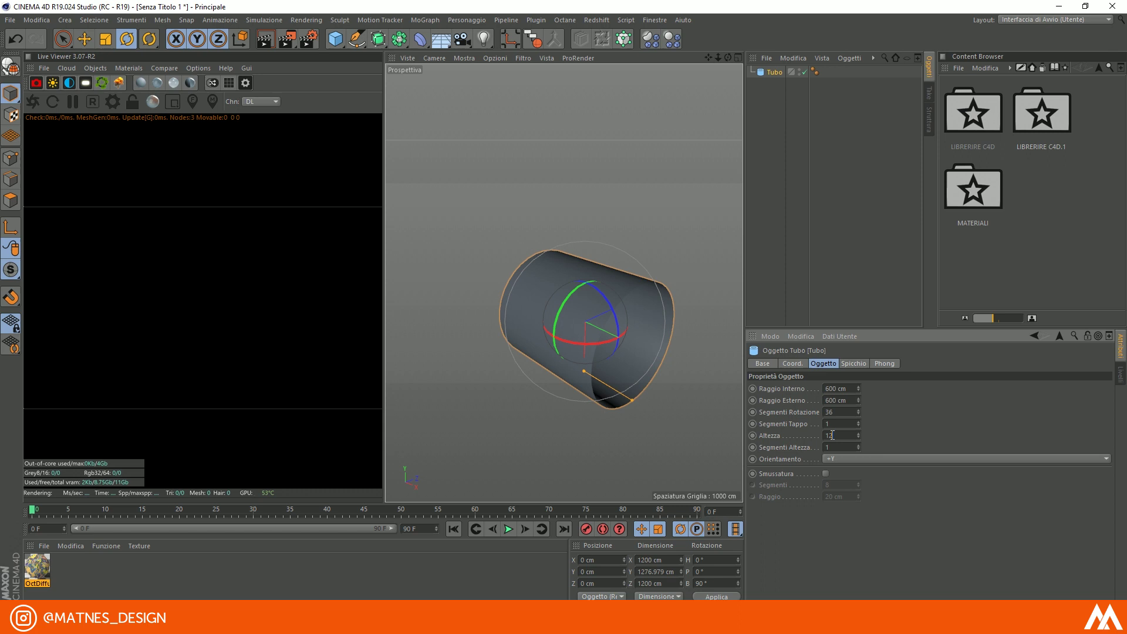
{"action": "type", "text": "50"}
{"action": "key", "text": "Return"}
{"action": "left_click_drag", "start_coordinate": [37, 567], "coordinate": [562, 319]}
{"action": "left_click_drag", "start_coordinate": [464, 300], "coordinate": [419, 279], "text": "alt"}
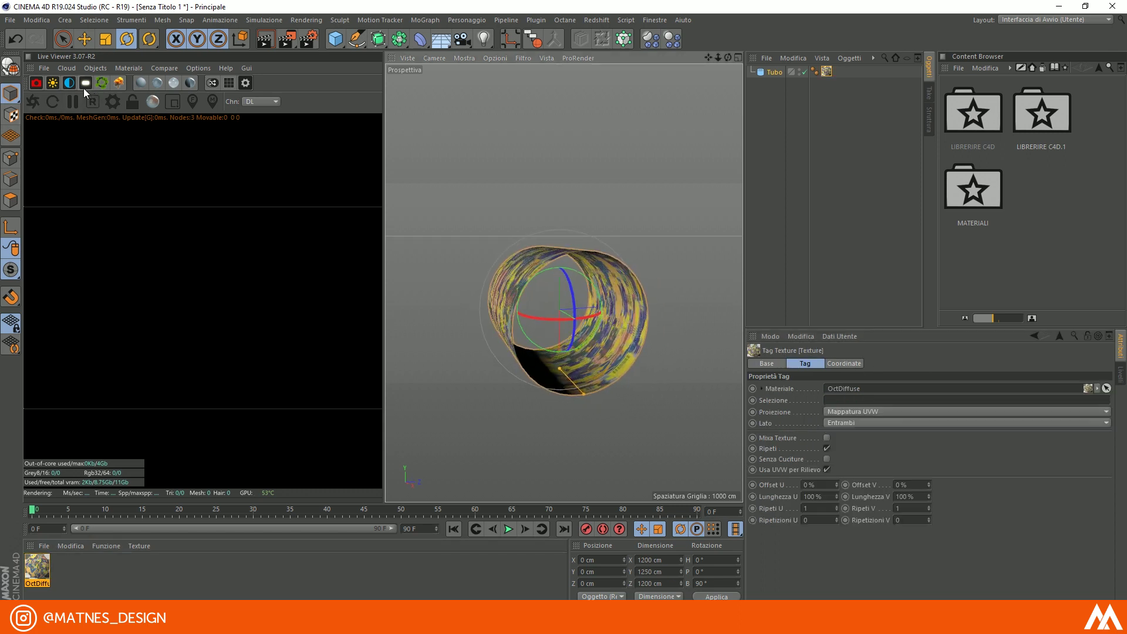
- Add an Octane HDRI environment to the scene and start the live render
{"action": "left_click", "coordinate": [115, 68]}
{"action": "mouse_move", "coordinate": [105, 66]}
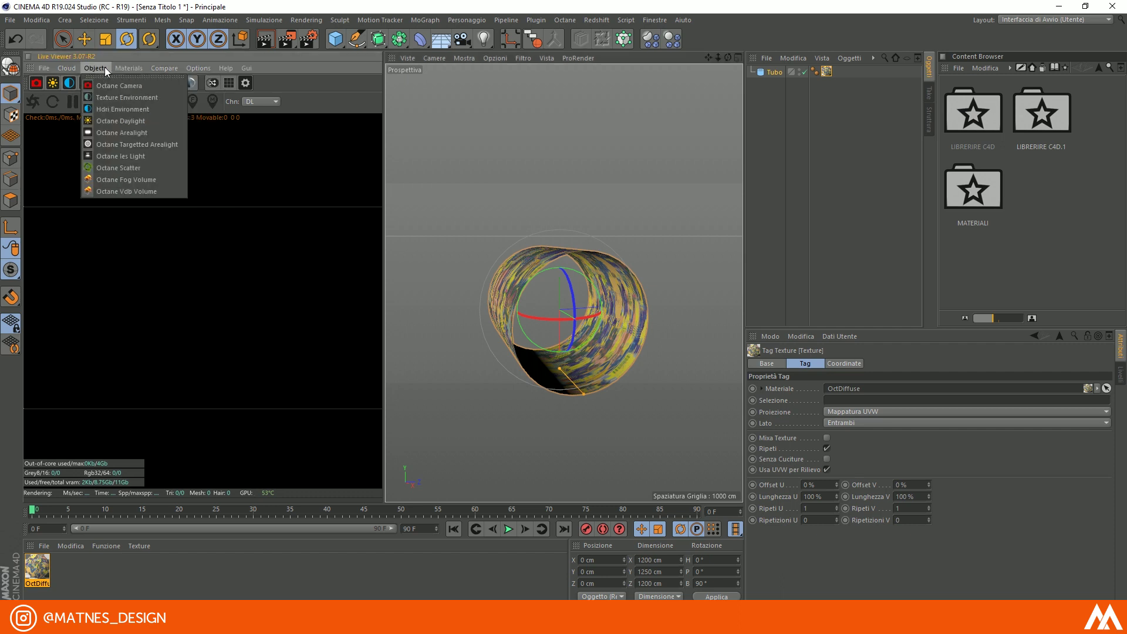
{"action": "left_click", "coordinate": [111, 104]}
{"action": "left_click", "coordinate": [34, 102]}
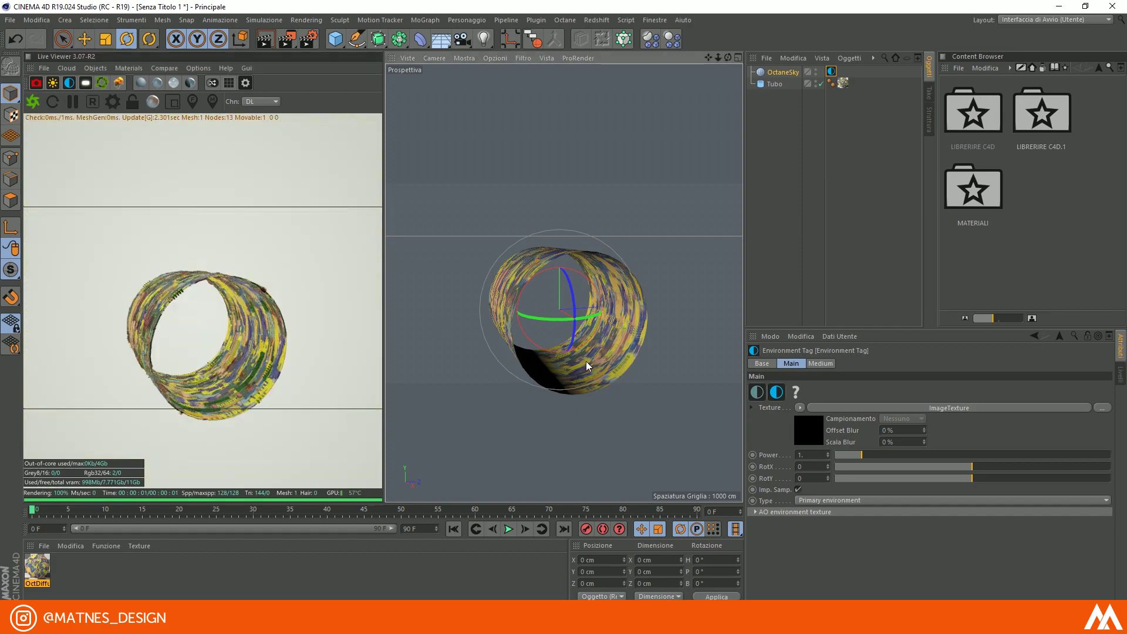
- Reopen the OctDiffuse material, set its displacement amount to 500 cm, and close the editor
{"action": "scroll", "coordinate": [585, 361], "scroll_direction": "up", "scroll_amount": 5}
{"action": "left_click_drag", "start_coordinate": [586, 361], "coordinate": [506, 360], "text": "alt"}
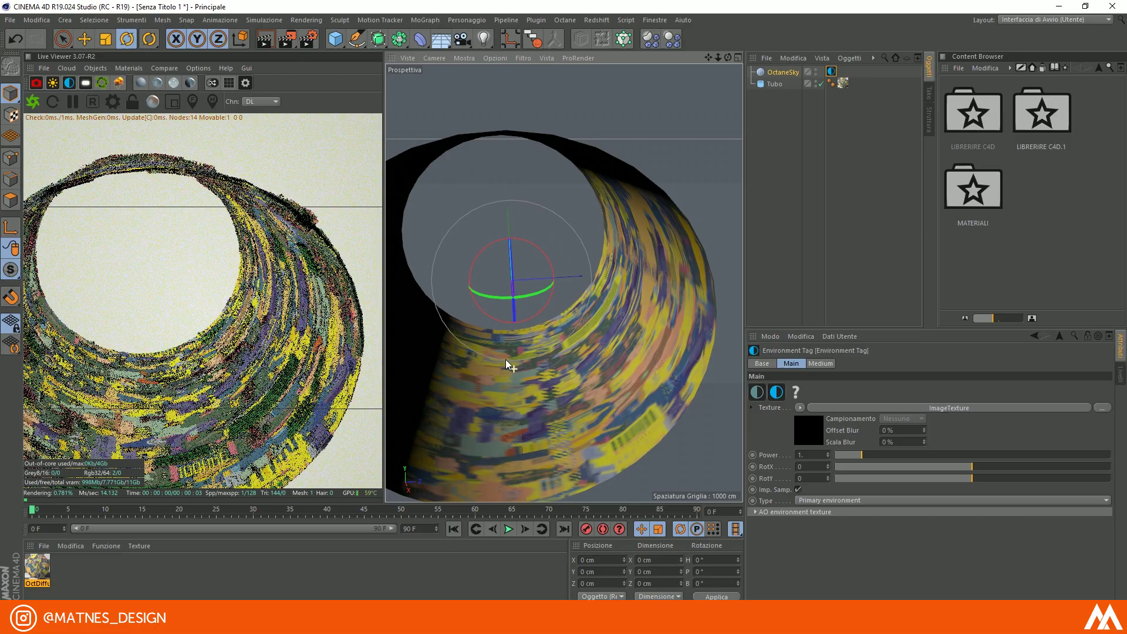
{"action": "double_click", "coordinate": [37, 567]}
{"action": "left_click", "coordinate": [207, 271]}
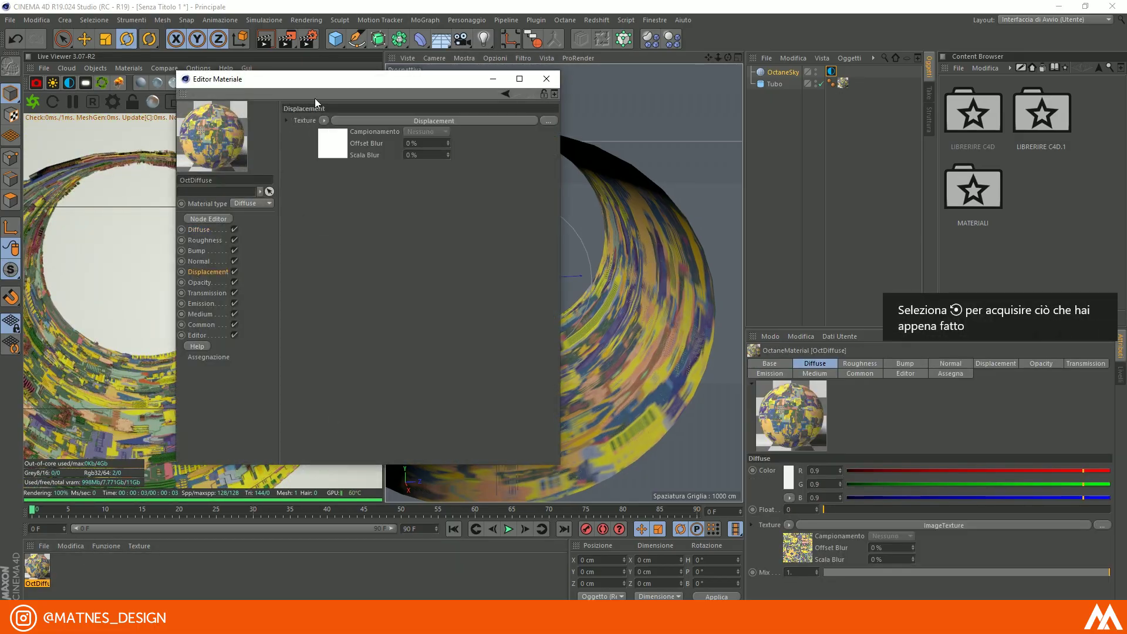
{"action": "left_click_drag", "start_coordinate": [315, 82], "coordinate": [557, 107]}
{"action": "left_click", "coordinate": [676, 146]}
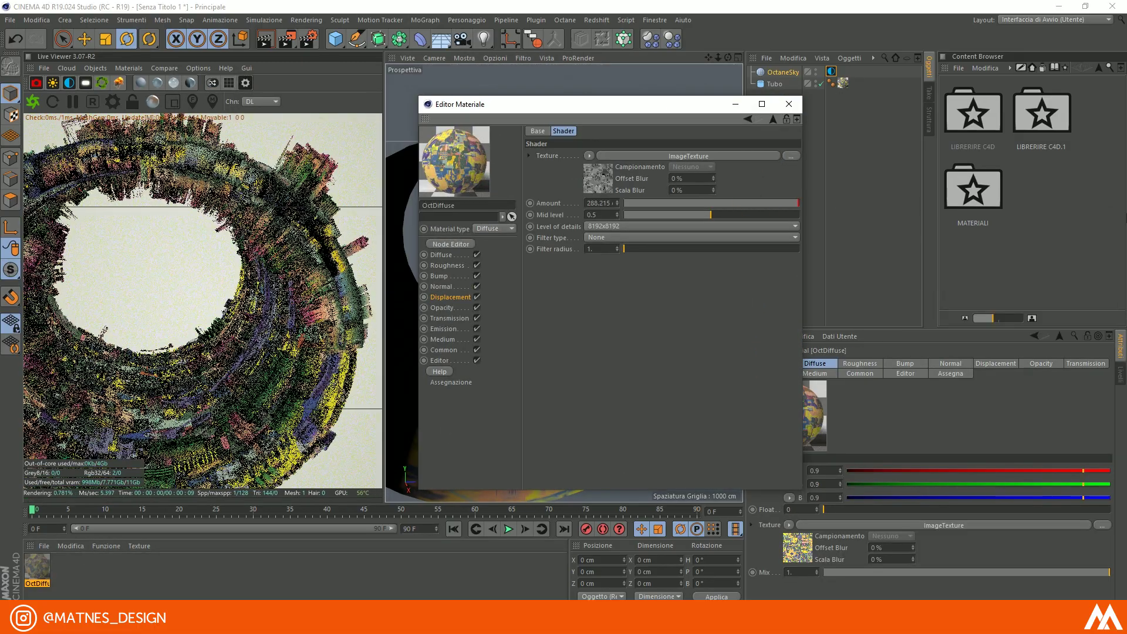
{"action": "double_click", "coordinate": [605, 203]}
{"action": "type", "text": "500"}
{"action": "key", "text": "Return"}
{"action": "left_click", "coordinate": [230, 392]}
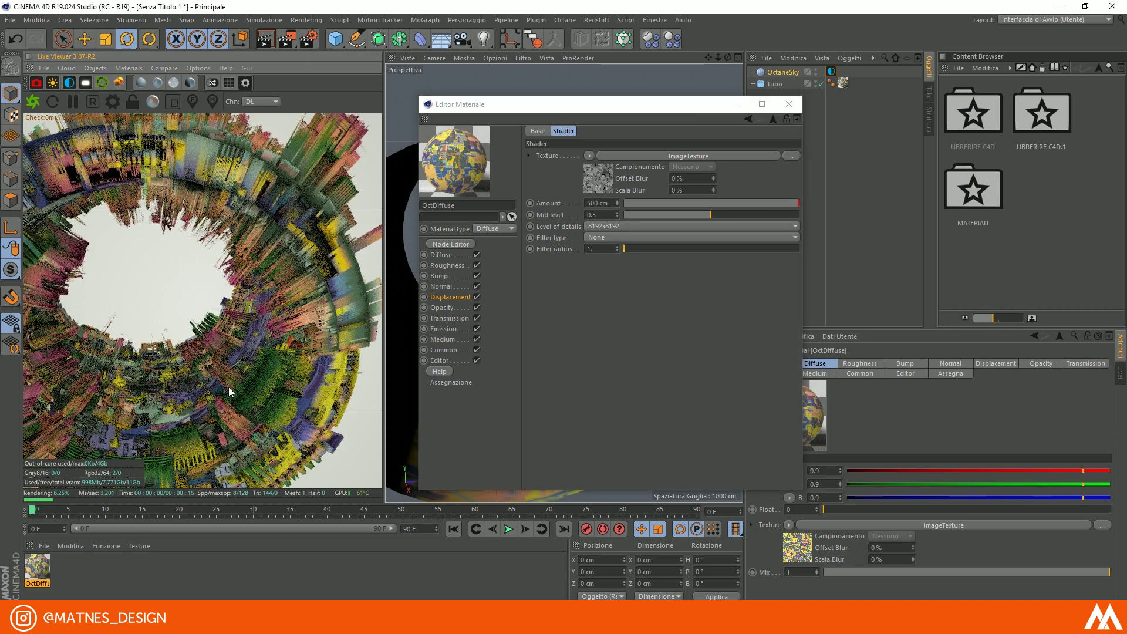
{"action": "left_click", "coordinate": [550, 166]}
{"action": "left_click", "coordinate": [788, 103]}
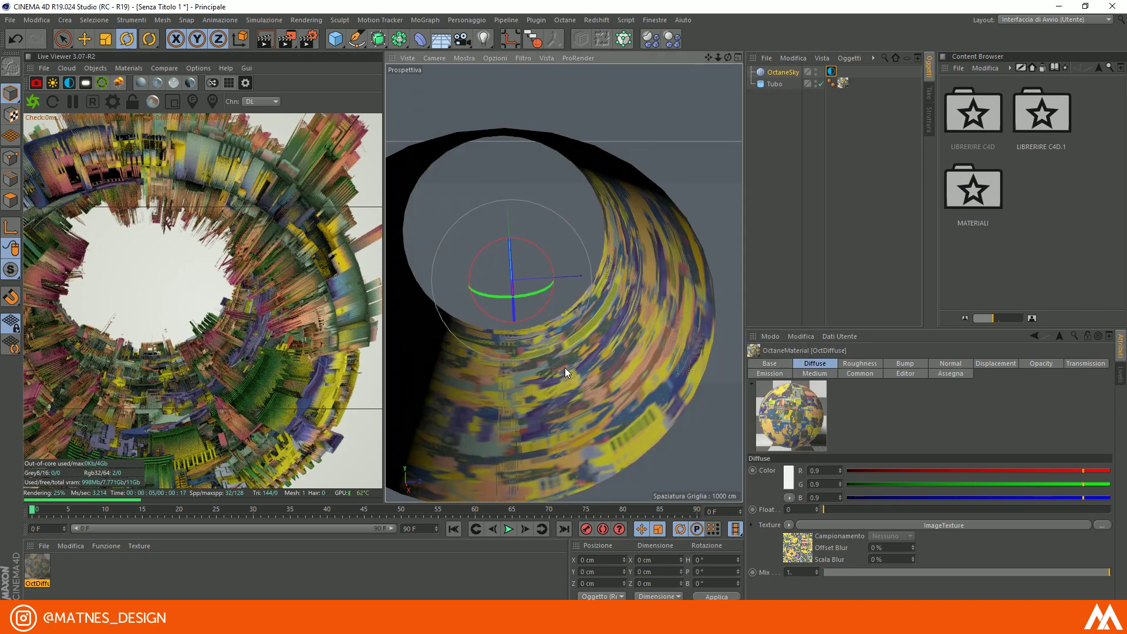
- Stretch the tube along its axis to a height of about 2977 cm
{"action": "left_click", "coordinate": [556, 341]}
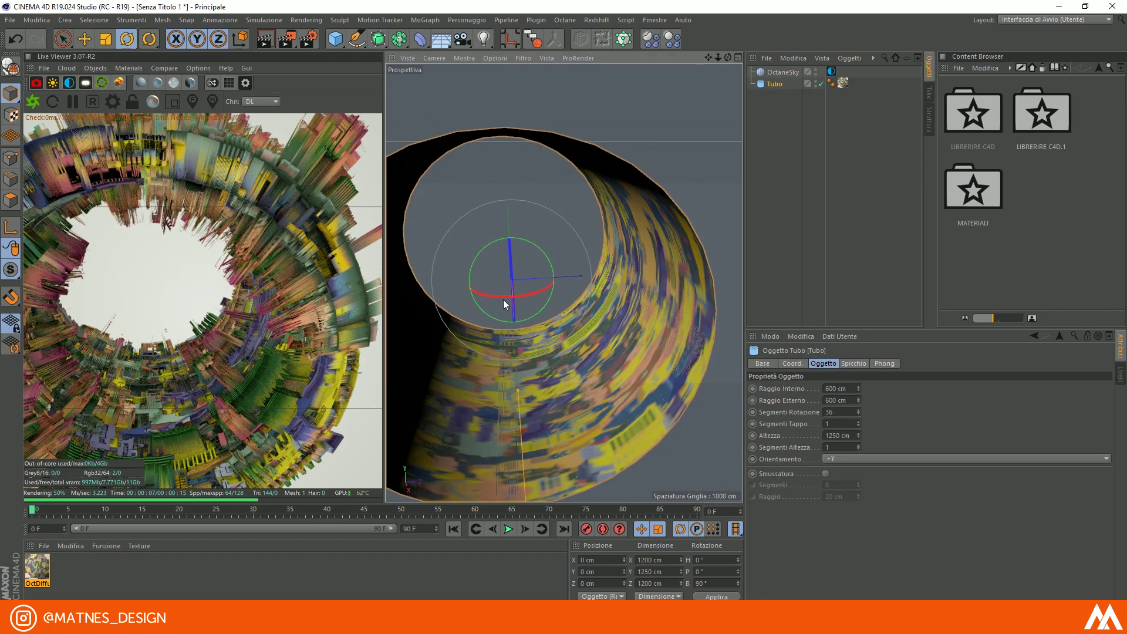
{"action": "left_click", "coordinate": [568, 268]}
{"action": "left_click_drag", "start_coordinate": [568, 267], "coordinate": [576, 208], "text": "alt"}
{"action": "left_click", "coordinate": [575, 208]}
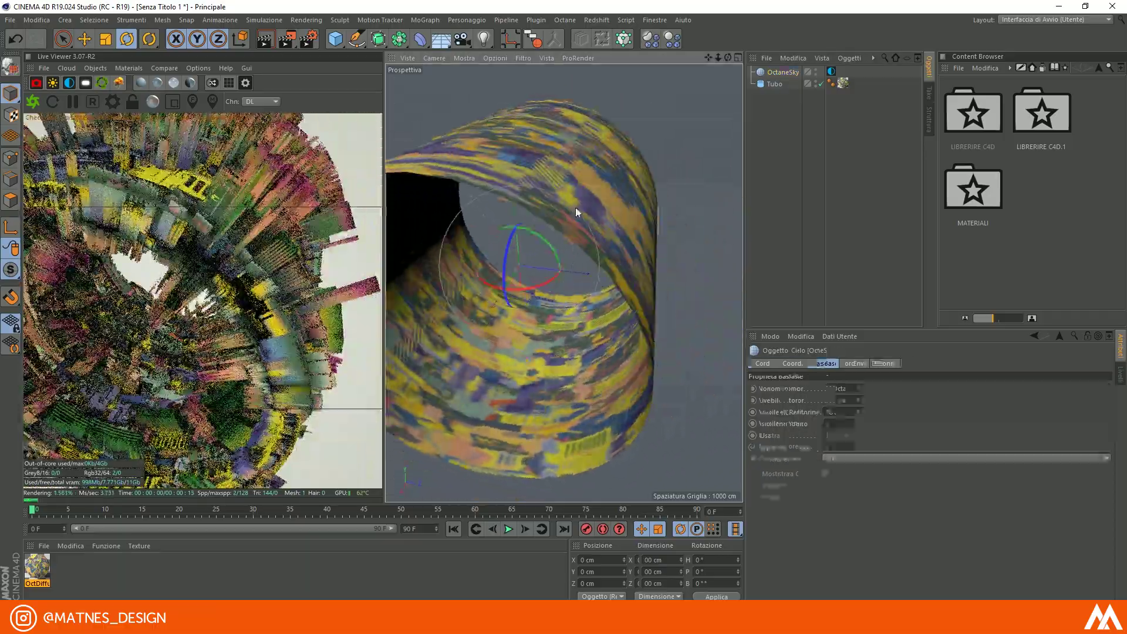
{"action": "key", "text": "t"}
{"action": "left_click", "coordinate": [497, 305]}
{"action": "left_click_drag", "start_coordinate": [613, 292], "coordinate": [606, 255], "text": "alt"}
{"action": "left_click_drag", "start_coordinate": [513, 489], "coordinate": [502, 610]}
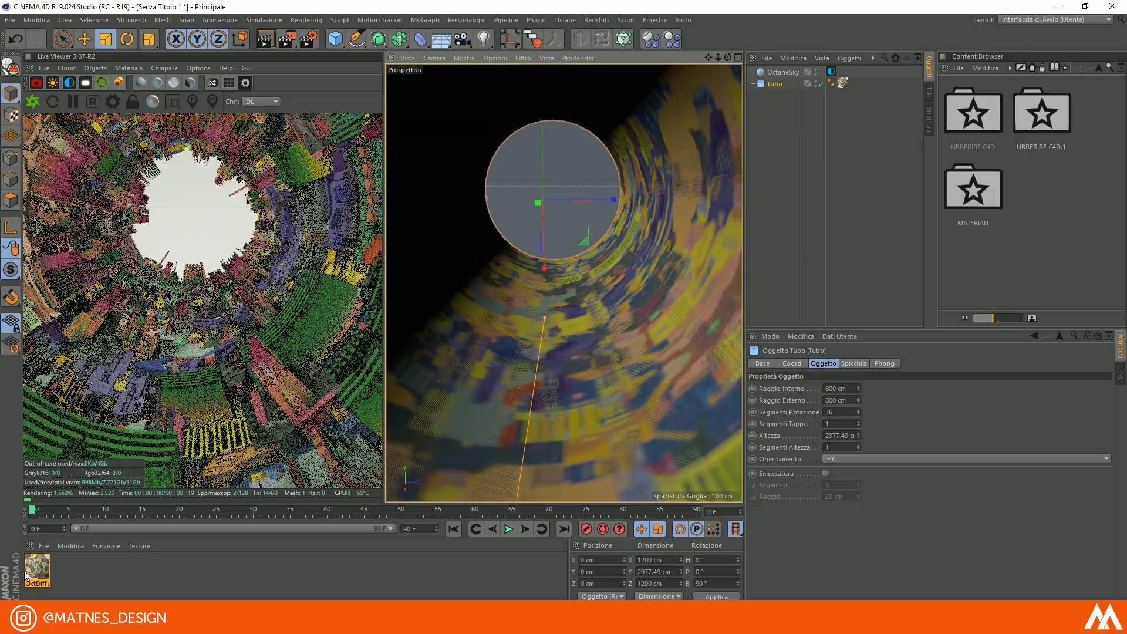
- Set the OctDiffuse material's displacement amount to 300 cm and close the material editor
{"action": "double_click", "coordinate": [34, 569]}
{"action": "left_click", "coordinate": [329, 146]}
{"action": "left_click_drag", "start_coordinate": [352, 76], "coordinate": [604, 66]}
{"action": "left_click_drag", "start_coordinate": [630, 164], "coordinate": [993, 177]}
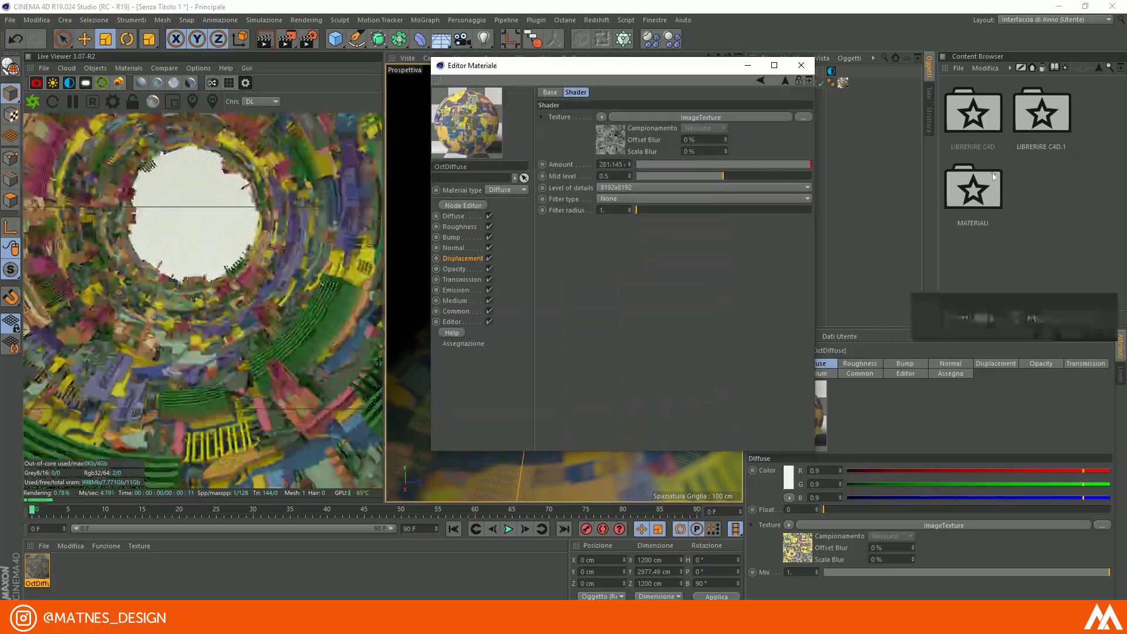
{"action": "left_click", "coordinate": [617, 163]}
{"action": "type", "text": "300"}
{"action": "key", "text": "Return"}
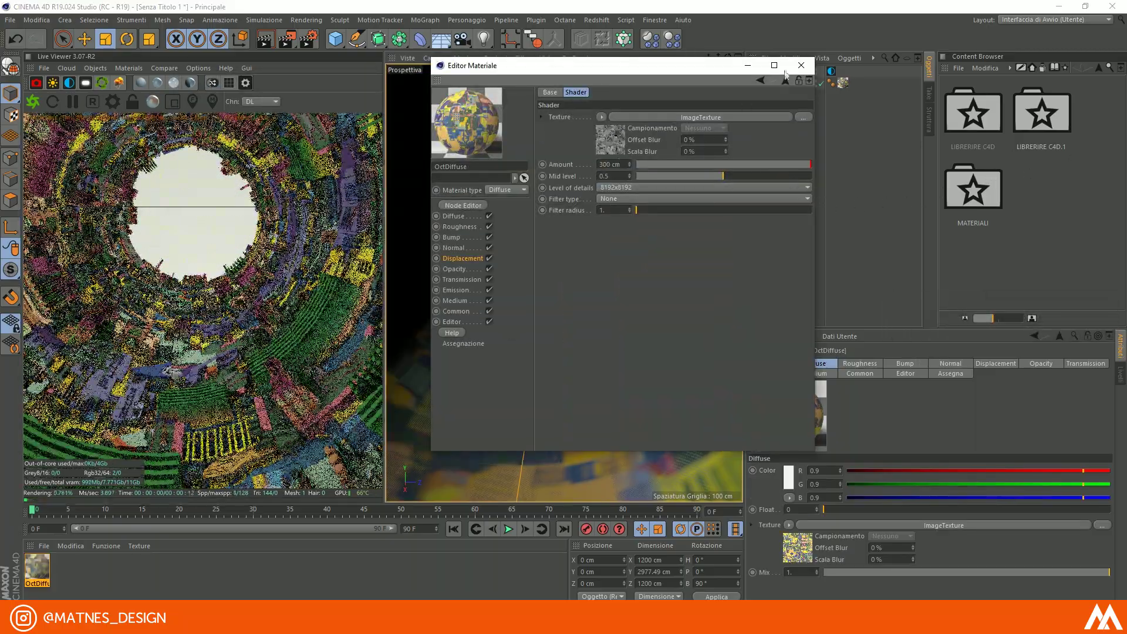
{"action": "left_click", "coordinate": [801, 65]}
- Add a camera to the scene with the whole tube in view
{"action": "left_click_drag", "start_coordinate": [560, 261], "coordinate": [555, 288], "text": "alt"}
{"action": "scroll", "coordinate": [554, 283], "scroll_direction": "down", "scroll_amount": 3}
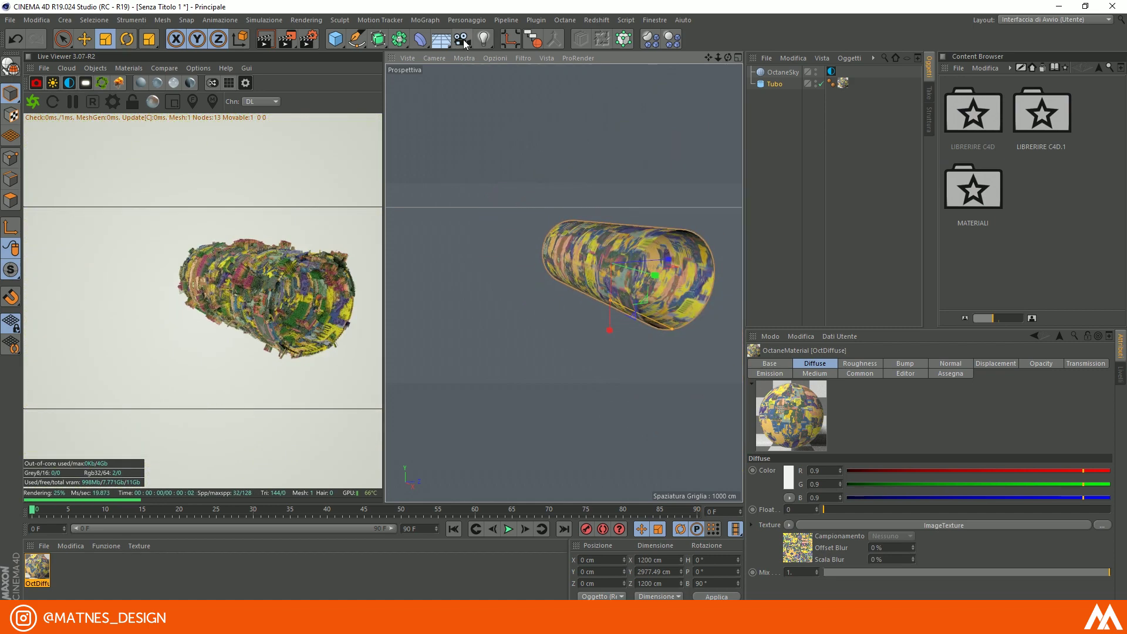
{"action": "left_click", "coordinate": [463, 39]}
{"action": "left_click", "coordinate": [776, 84]}
{"action": "middle_click_drag", "start_coordinate": [554, 230], "coordinate": [549, 233], "text": "alt"}
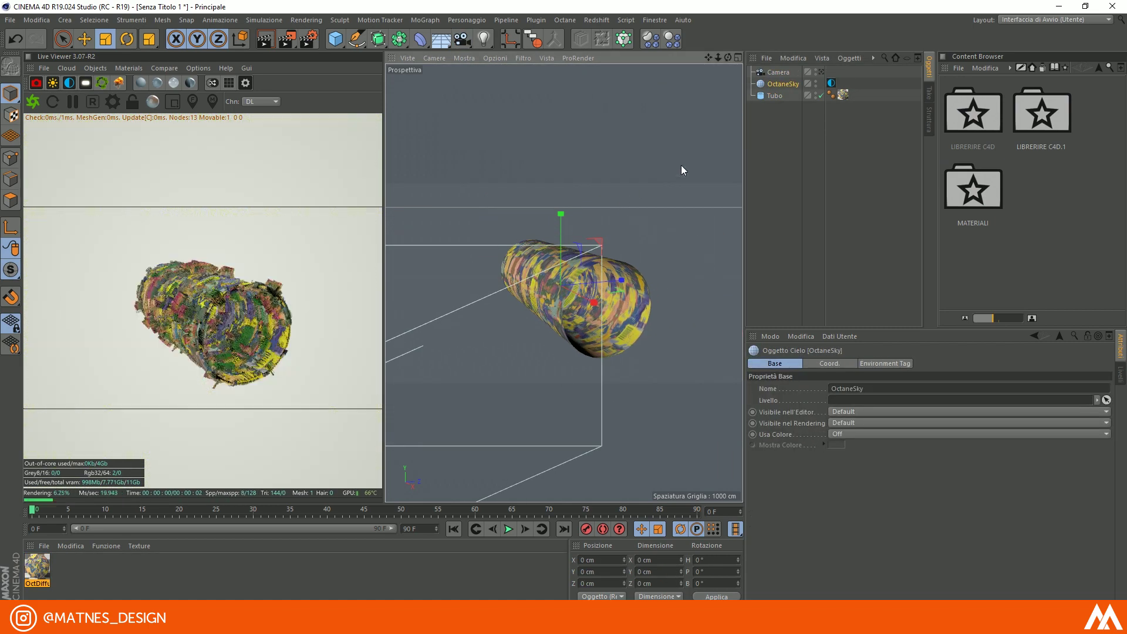
- Set the camera's X, Y and Z position to 0 cm
{"action": "left_click", "coordinate": [783, 73]}
{"action": "double_click", "coordinate": [583, 560]}
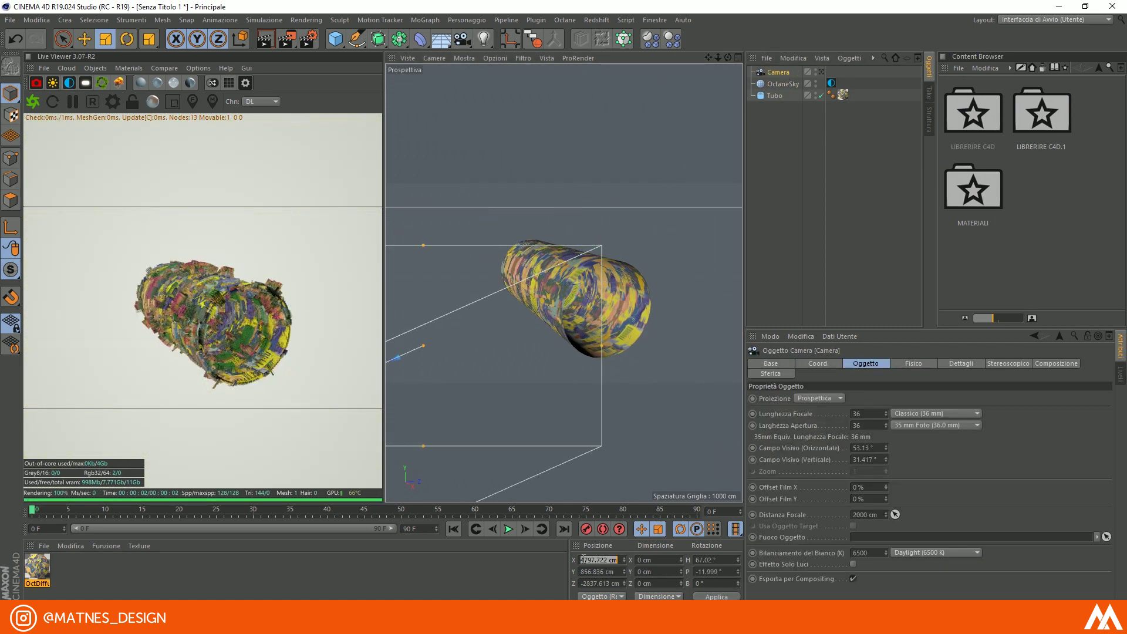
{"action": "type", "text": "0"}
{"action": "key", "text": "Tab"}
{"action": "type", "text": "0"}
{"action": "key", "text": "Tab"}
{"action": "type", "text": "0"}
{"action": "key", "text": "Return"}
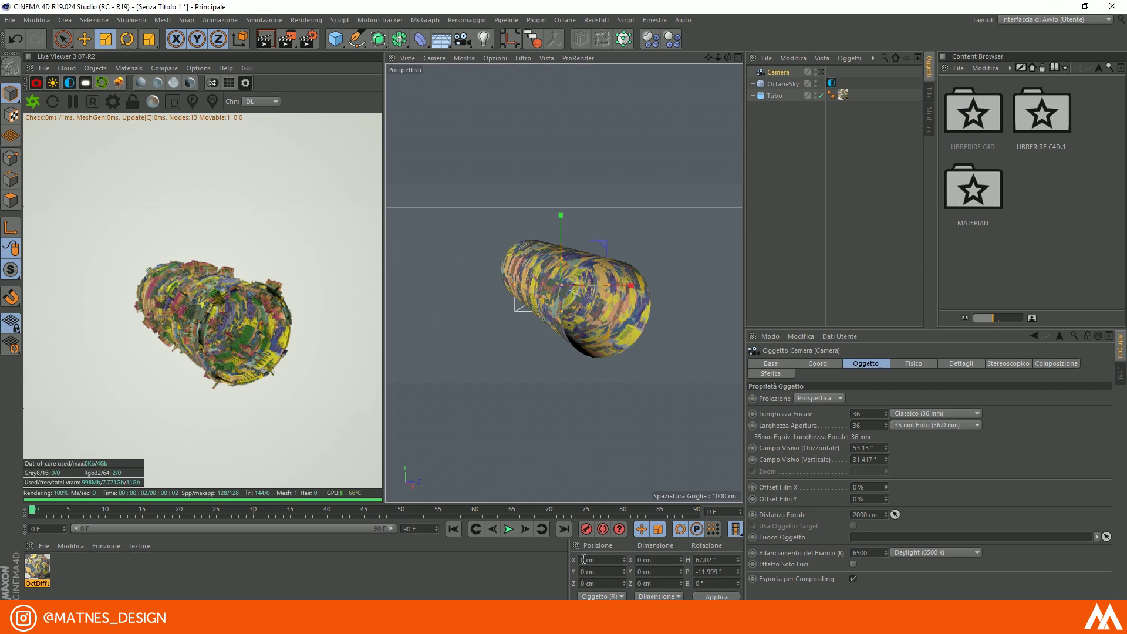
- Set the camera's heading and pitch rotation to 0°
{"action": "left_click", "coordinate": [729, 559]}
{"action": "type", "text": "0"}
{"action": "key", "text": "Tab"}
{"action": "type", "text": "0"}
{"action": "key", "text": "Return"}
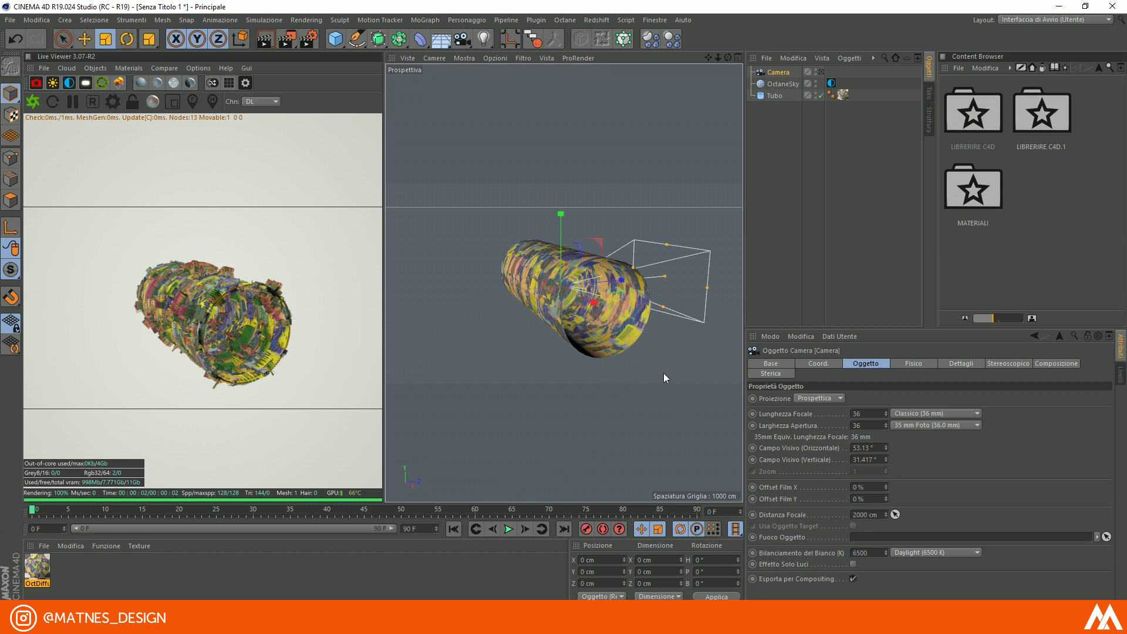
- Rotate the tube to a 90° heading so its axis follows the camera's viewing direction
{"action": "key", "text": "r"}
{"action": "left_click", "coordinate": [534, 283]}
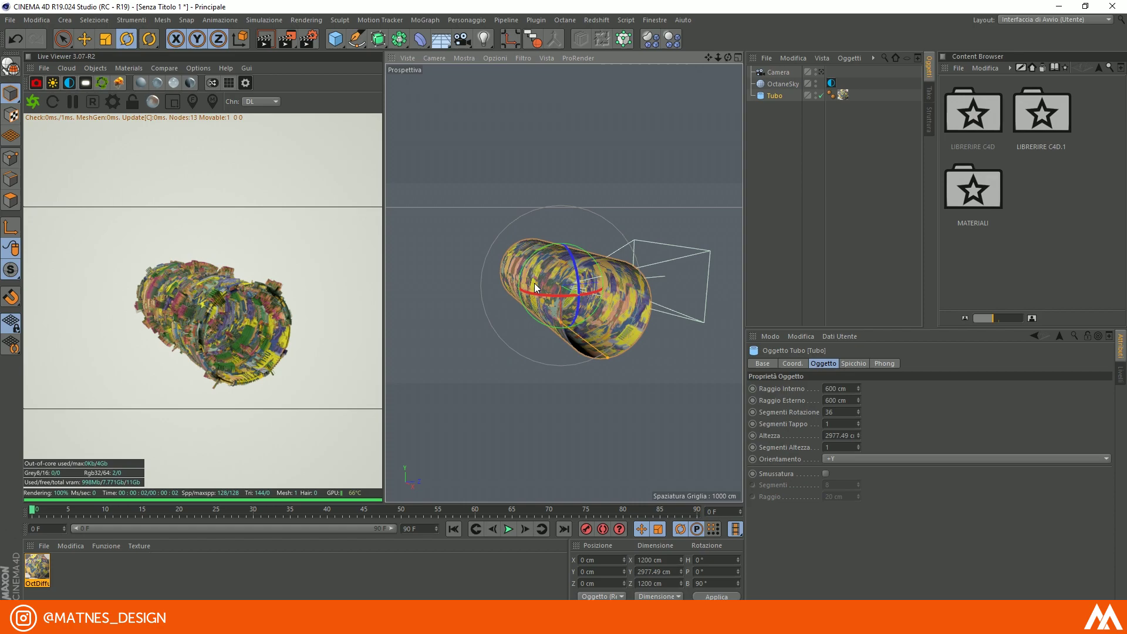
{"action": "left_click_drag", "start_coordinate": [534, 299], "coordinate": [600, 291]}
- Add a MoGraph Cloner object to the scene
{"action": "left_click_drag", "start_coordinate": [512, 344], "coordinate": [690, 337], "text": "alt"}
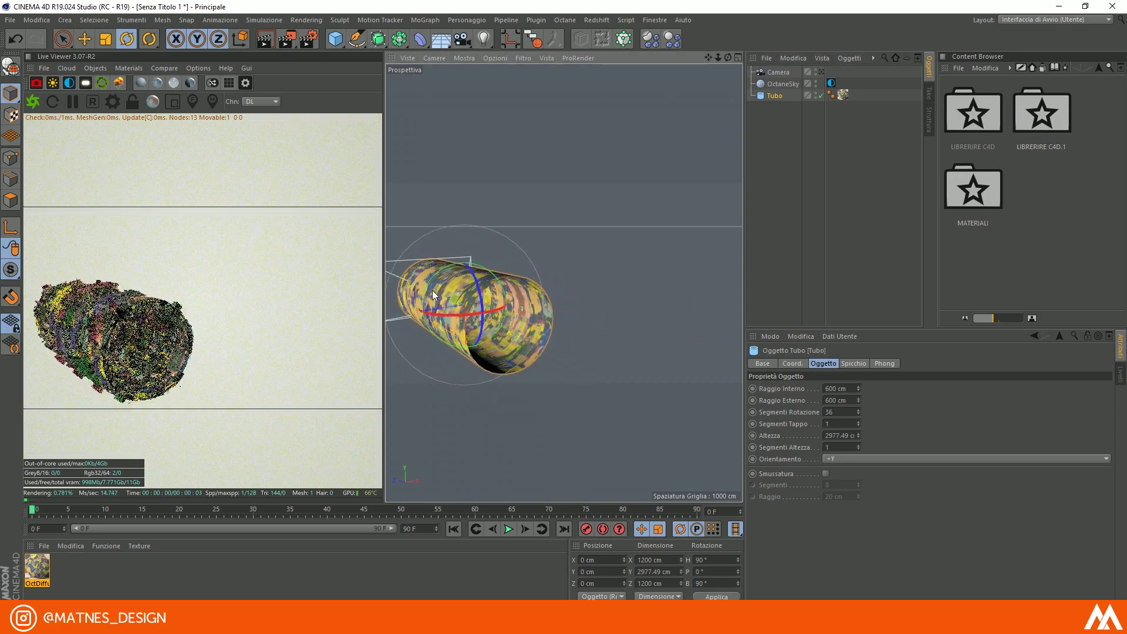
{"action": "left_click_drag", "start_coordinate": [432, 290], "coordinate": [565, 326], "text": "alt"}
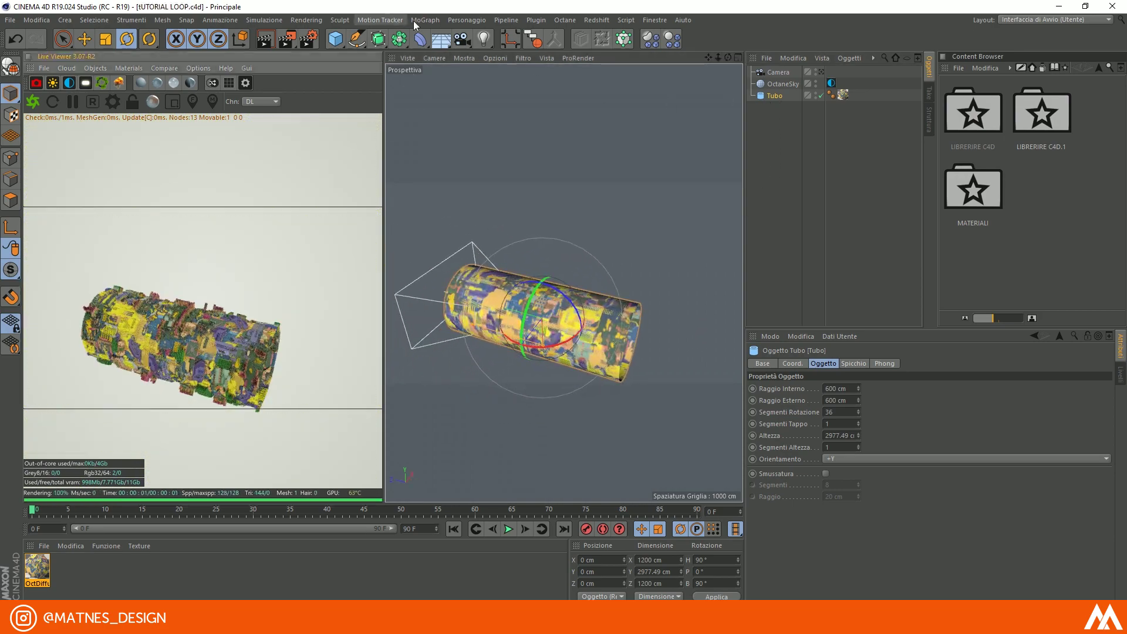
{"action": "left_click", "coordinate": [425, 20]}
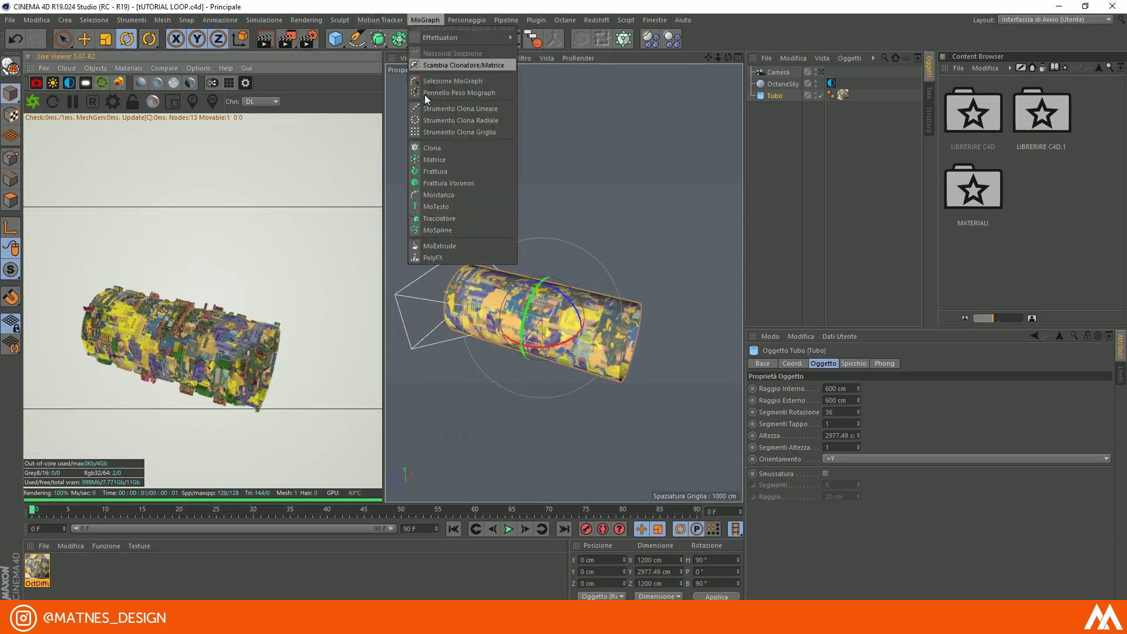
{"action": "left_click", "coordinate": [445, 147]}
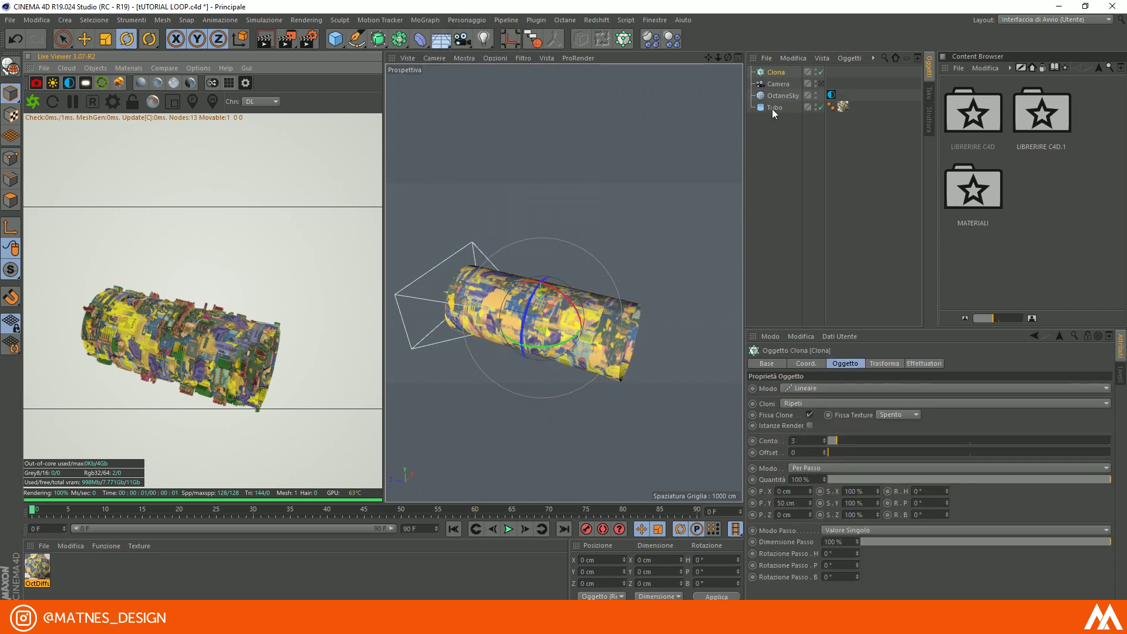
- Make the tube a child of the cloner and set the cloner's Y position step to 0 cm
{"action": "left_click_drag", "start_coordinate": [772, 108], "coordinate": [774, 77]}
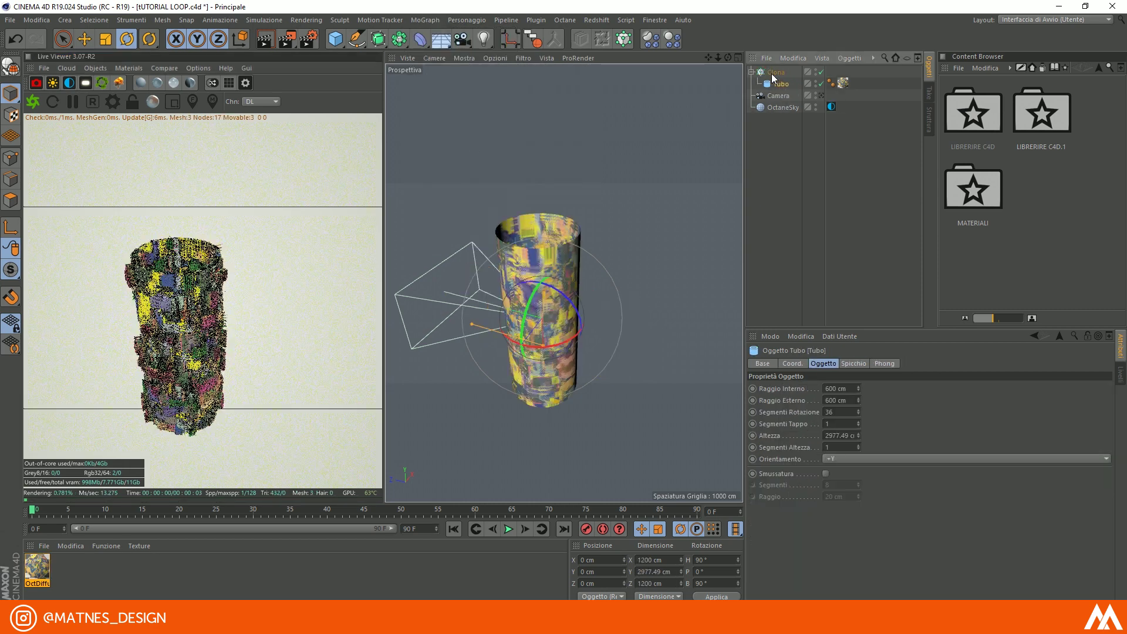
{"action": "left_click", "coordinate": [777, 74]}
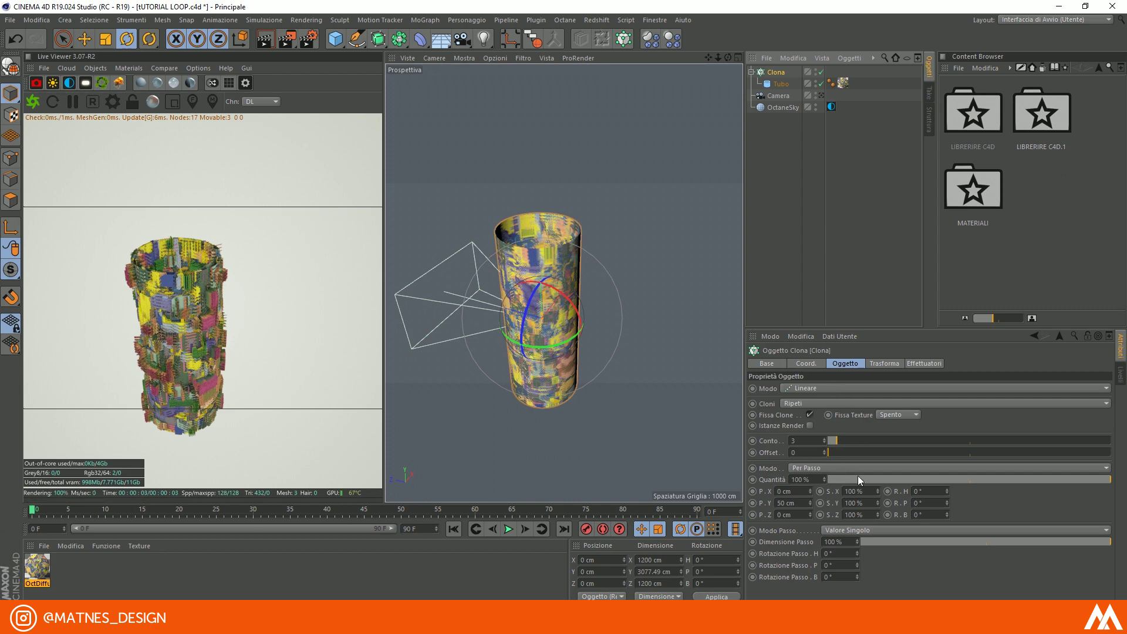
{"action": "left_click_drag", "start_coordinate": [803, 500], "coordinate": [734, 489]}
{"action": "type", "text": "0"}
{"action": "key", "text": "Return"}
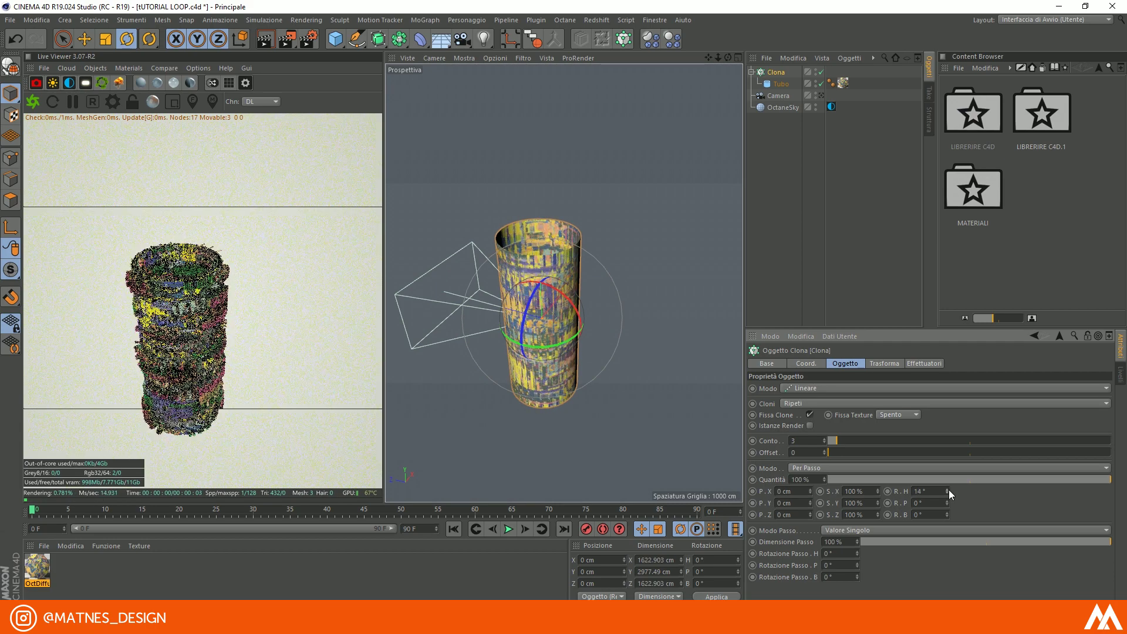
- Set the cloner's transform pitch rotation to -90° and raise its clone count to 7
{"action": "left_click_drag", "start_coordinate": [946, 503], "coordinate": [946, 479]}
{"action": "key", "text": "ctrl+z"}
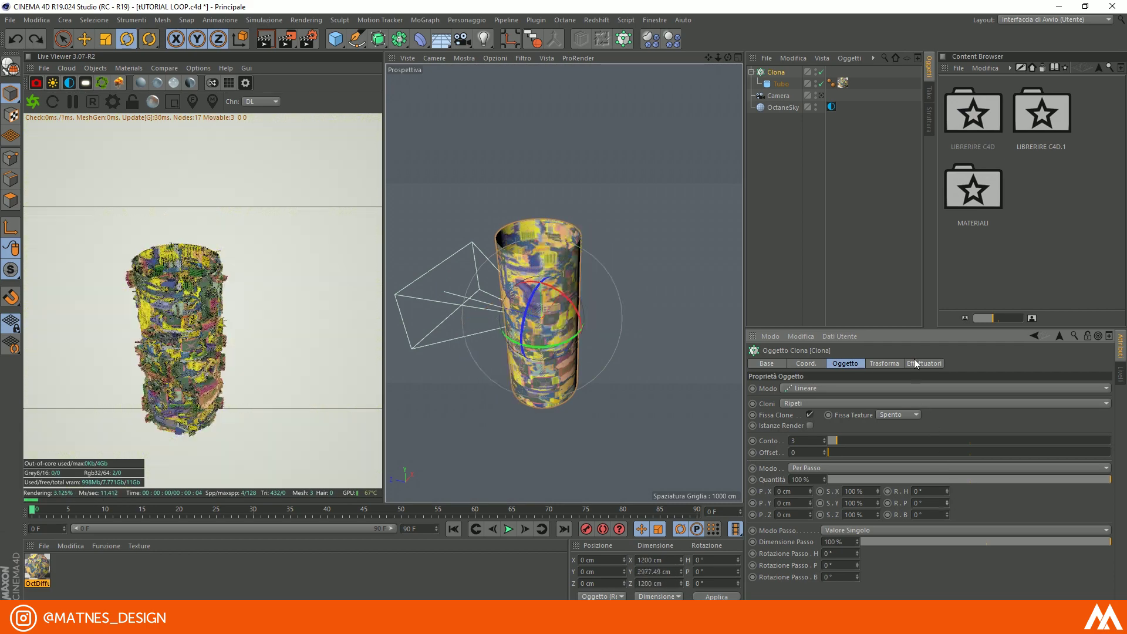
{"action": "left_click", "coordinate": [891, 363]}
{"action": "mouse_move", "coordinate": [946, 416]}
{"action": "left_mouse_down"}
{"action": "mouse_move", "coordinate": [947, 453]}
{"action": "mouse_move", "coordinate": [936, 416]}
{"action": "left_mouse_up"}
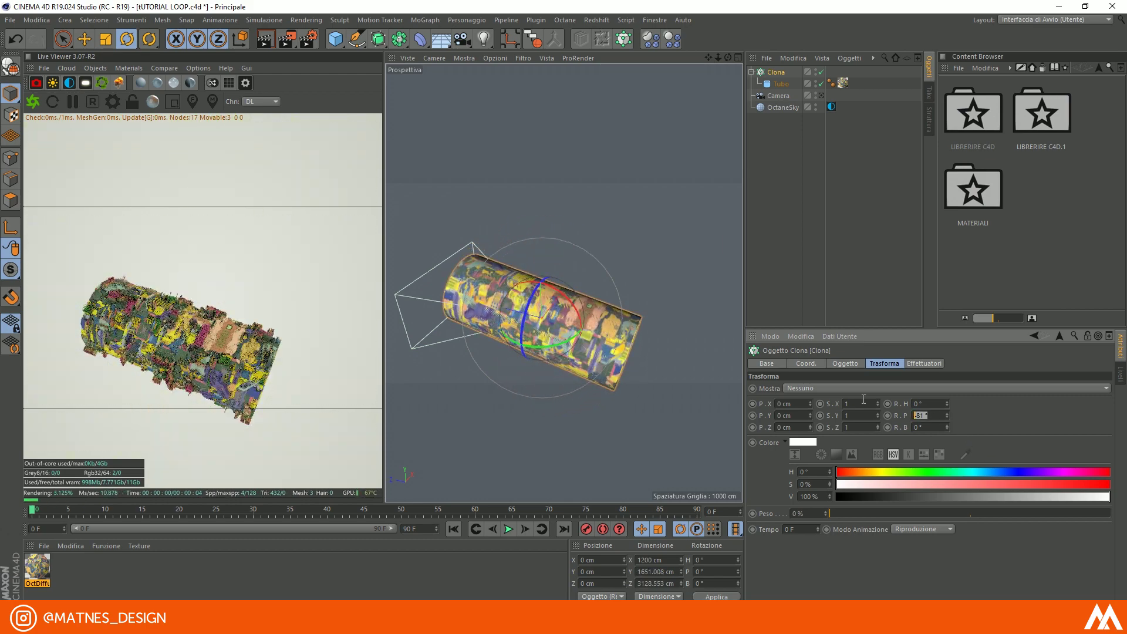
{"action": "type", "text": "-90"}
{"action": "key", "text": "Return"}
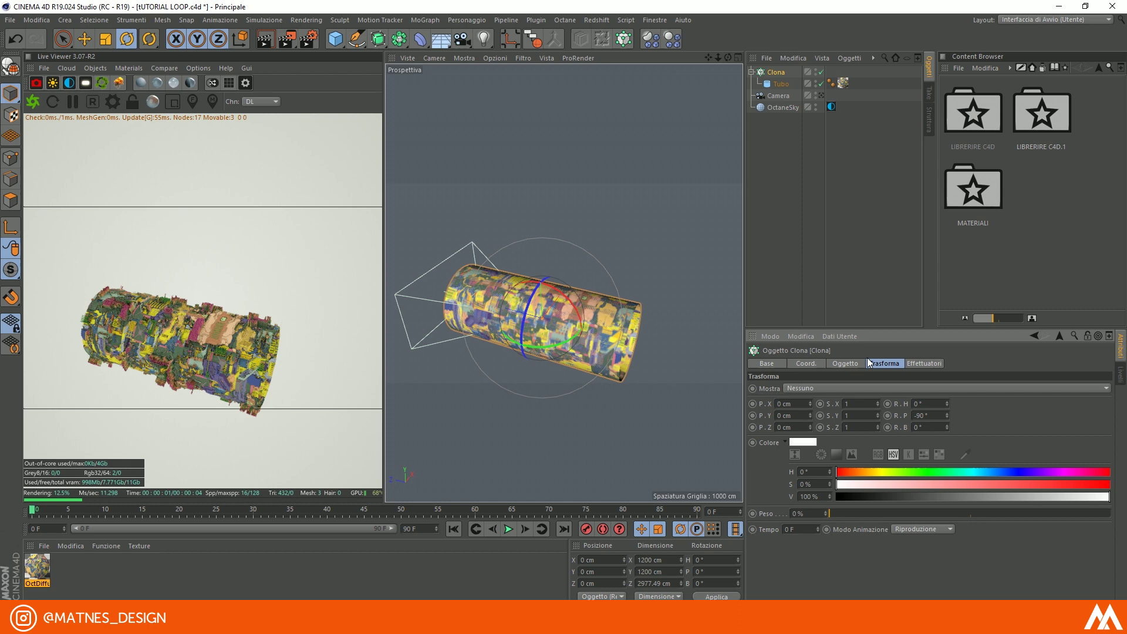
{"action": "left_click", "coordinate": [842, 363]}
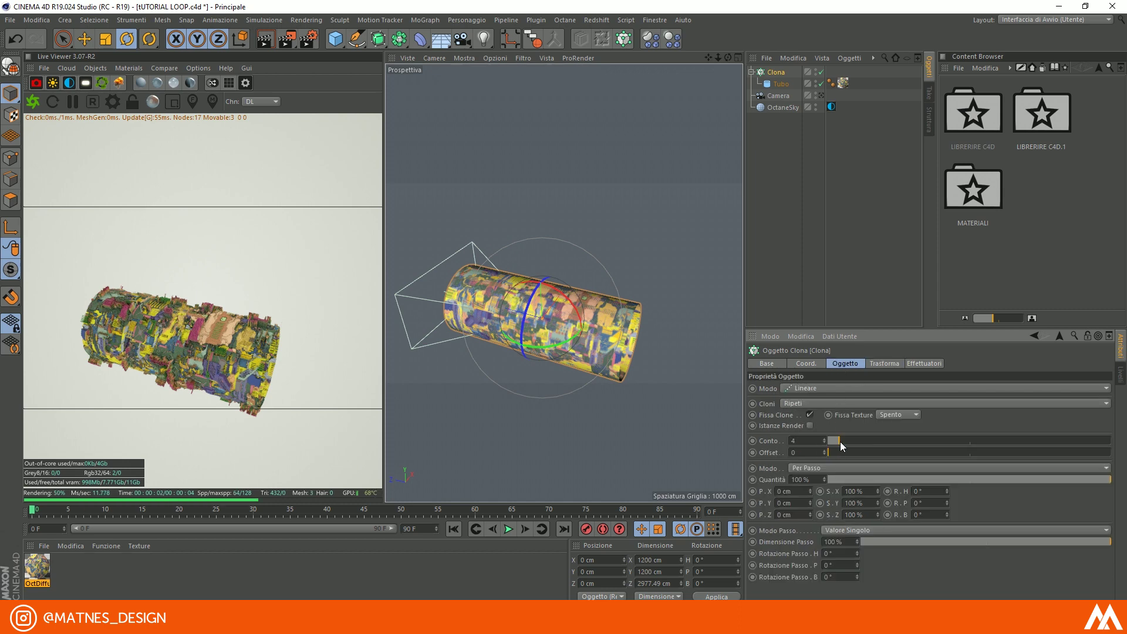
{"action": "left_click_drag", "start_coordinate": [840, 441], "coordinate": [848, 443]}
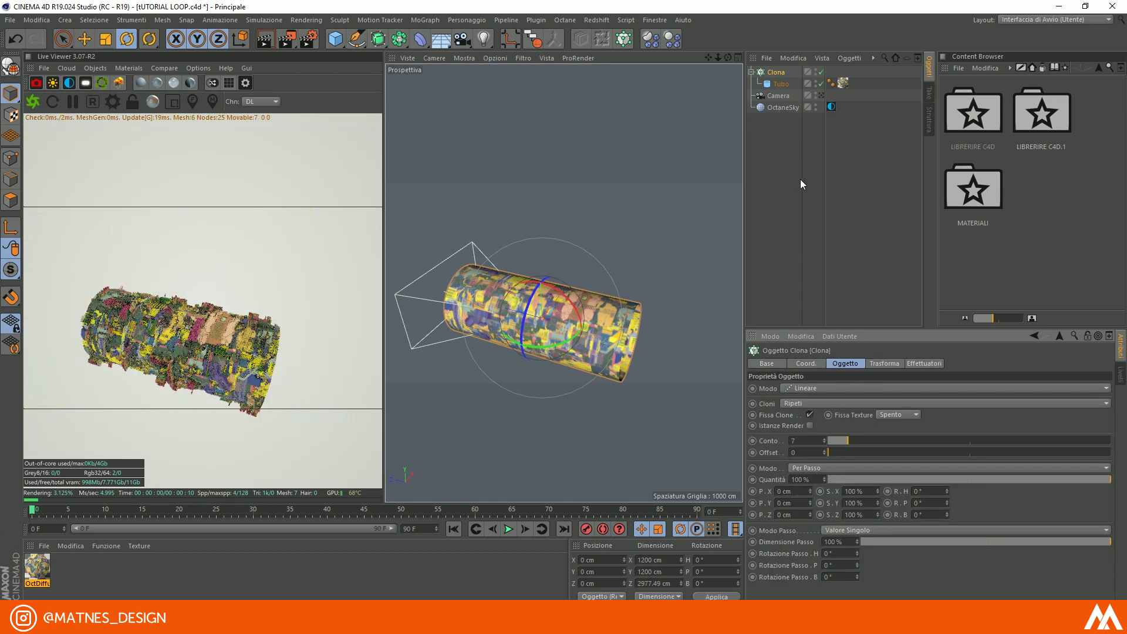
- Set the height of the tube inside the cloner to 3000 cm
{"action": "double_click", "coordinate": [781, 84]}
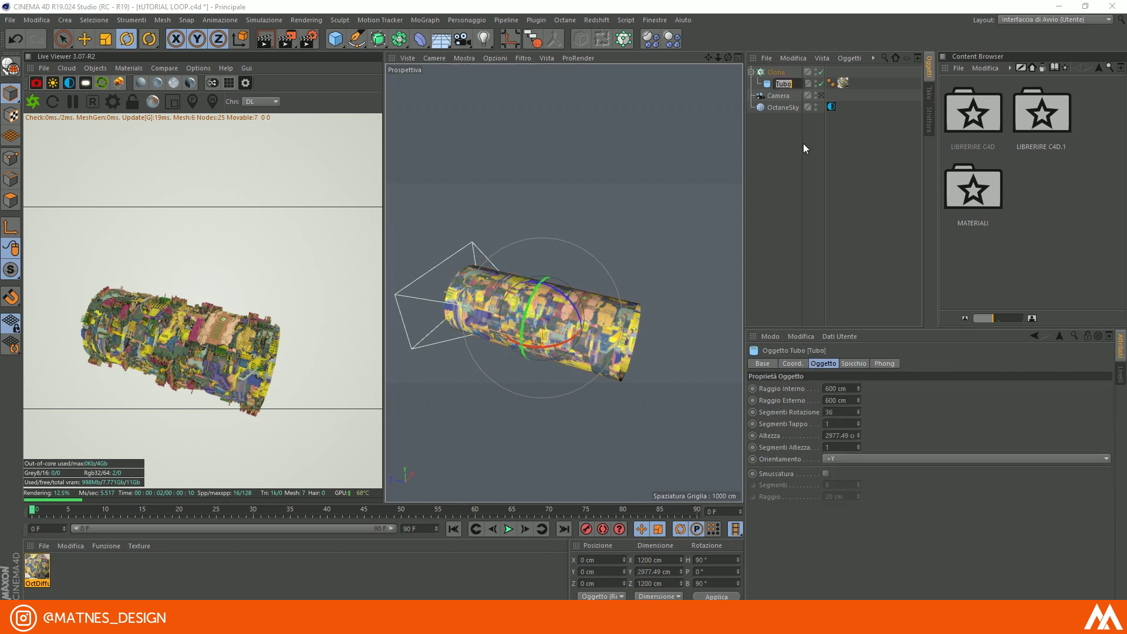
{"action": "left_click", "coordinate": [840, 435]}
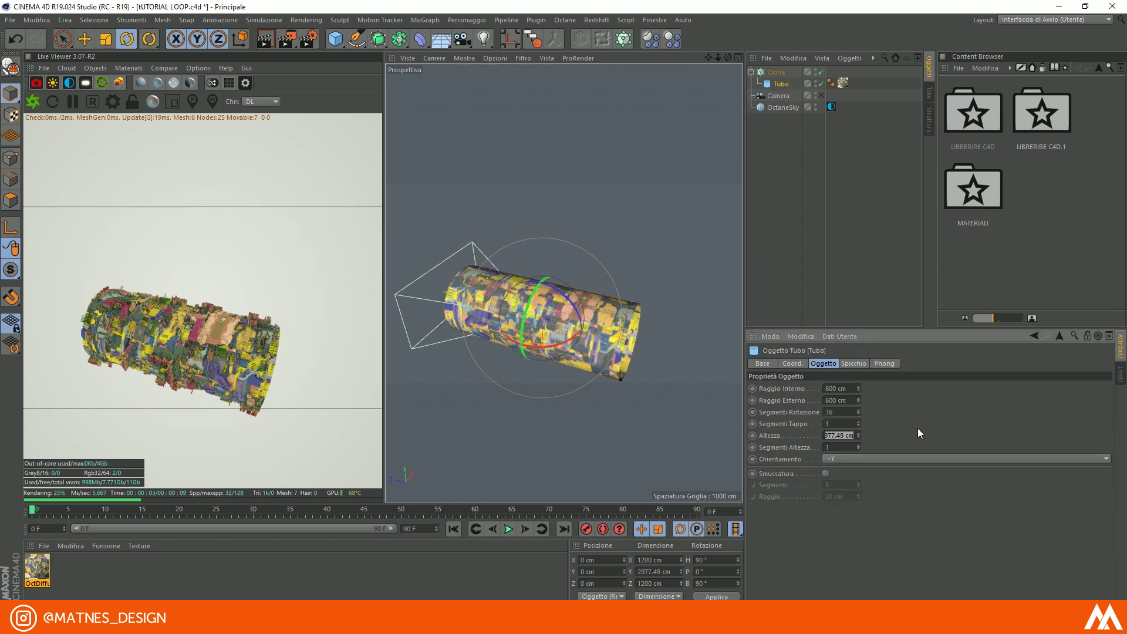
{"action": "type", "text": "3000"}
{"action": "key", "text": "Return"}
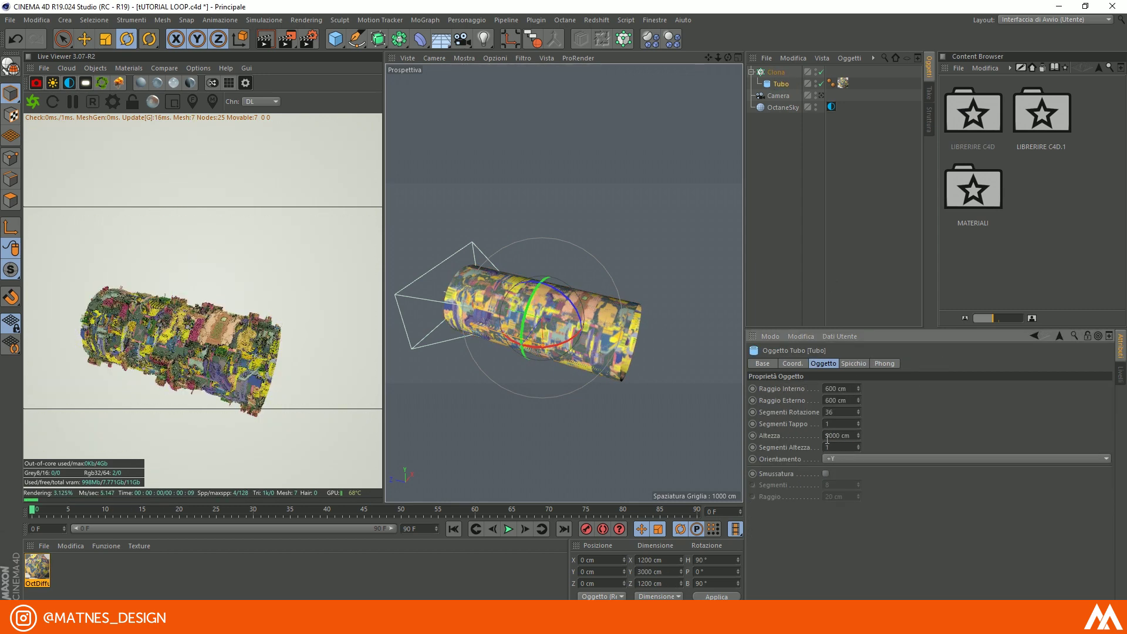
- Set the cloner's Z position step to 3000 cm to match the tube's height, keeping the Y step at 0 cm
{"action": "left_click", "coordinate": [828, 436]}
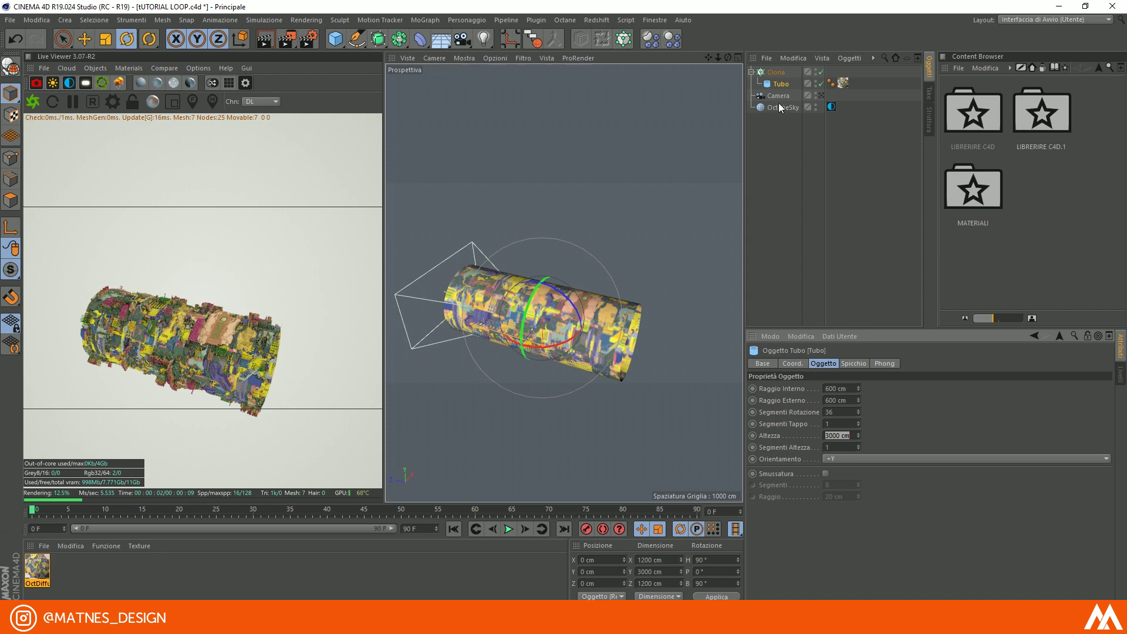
{"action": "left_click", "coordinate": [777, 75]}
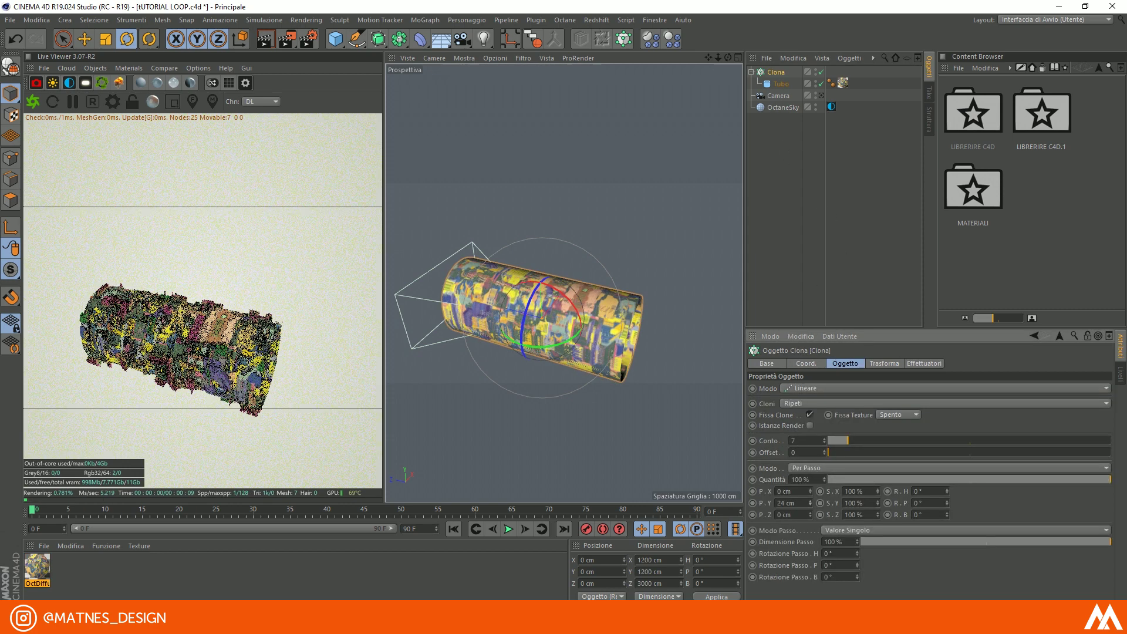
{"action": "key", "text": "Delete"}
{"action": "key", "text": "ctrl+z"}
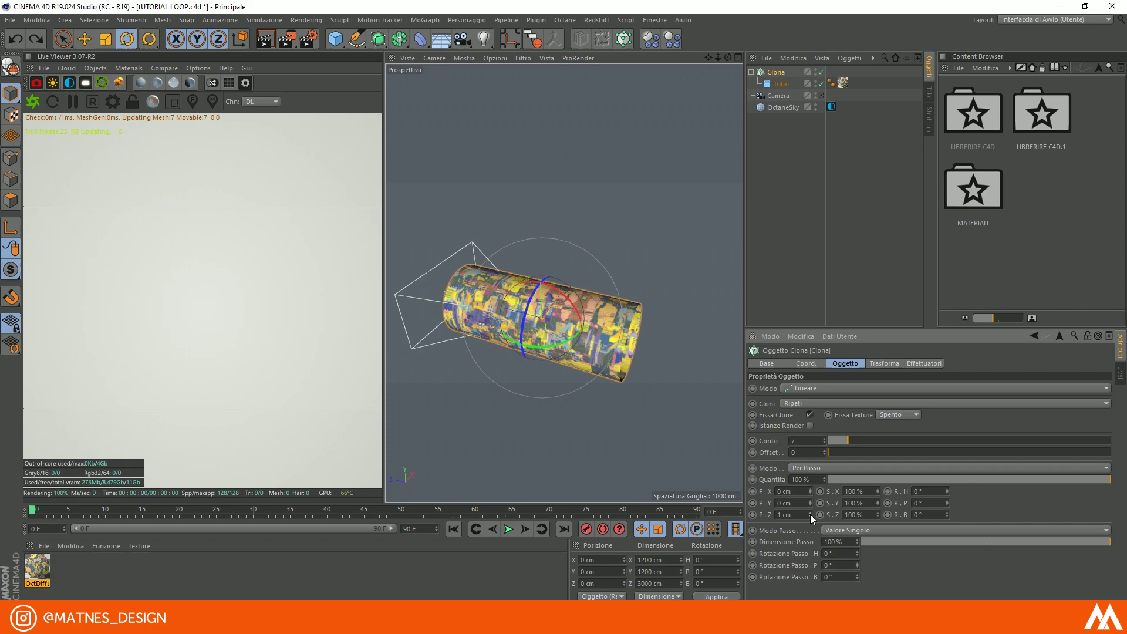
{"action": "double_click", "coordinate": [800, 515]}
{"action": "type", "text": "3000"}
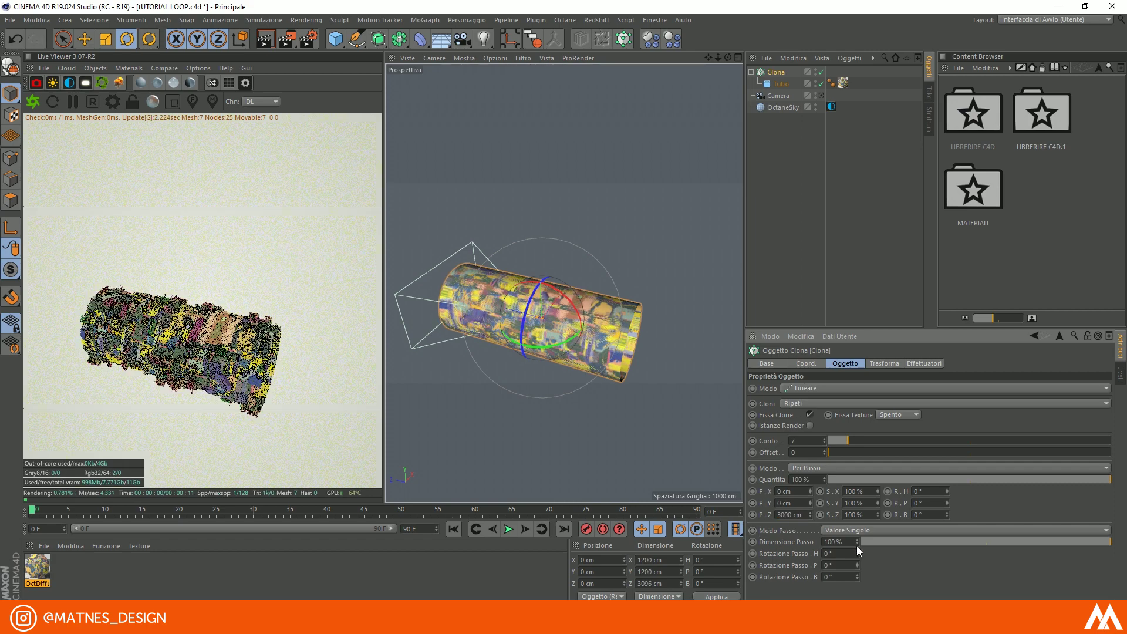
{"action": "key", "text": "Return"}
{"action": "left_click_drag", "start_coordinate": [809, 514], "coordinate": [808, 515]}
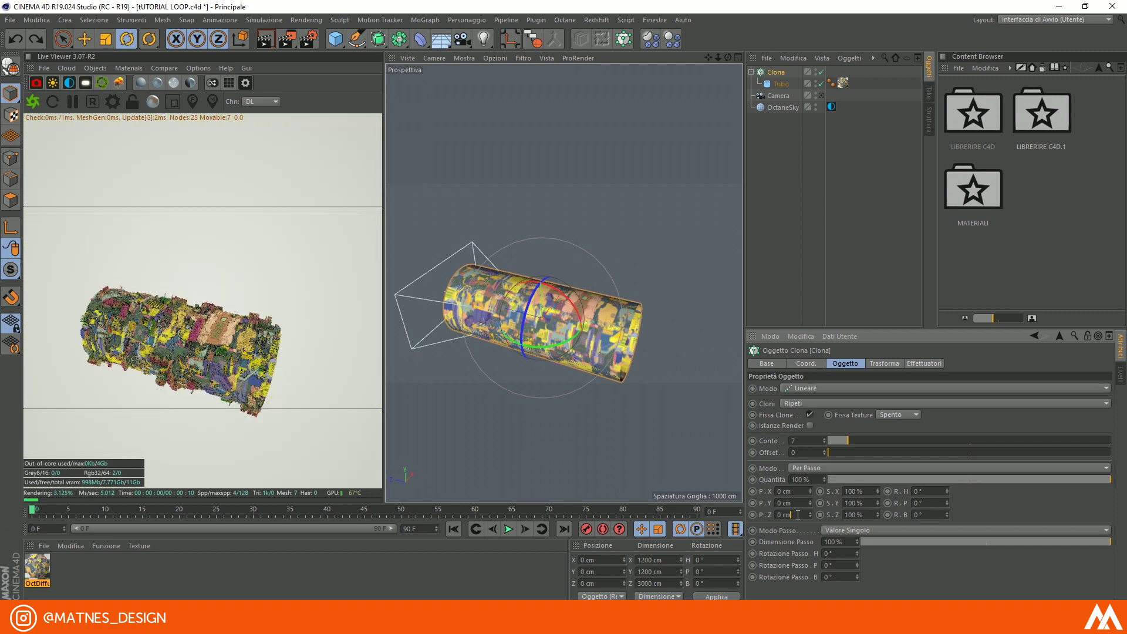
{"action": "left_click", "coordinate": [547, 381]}
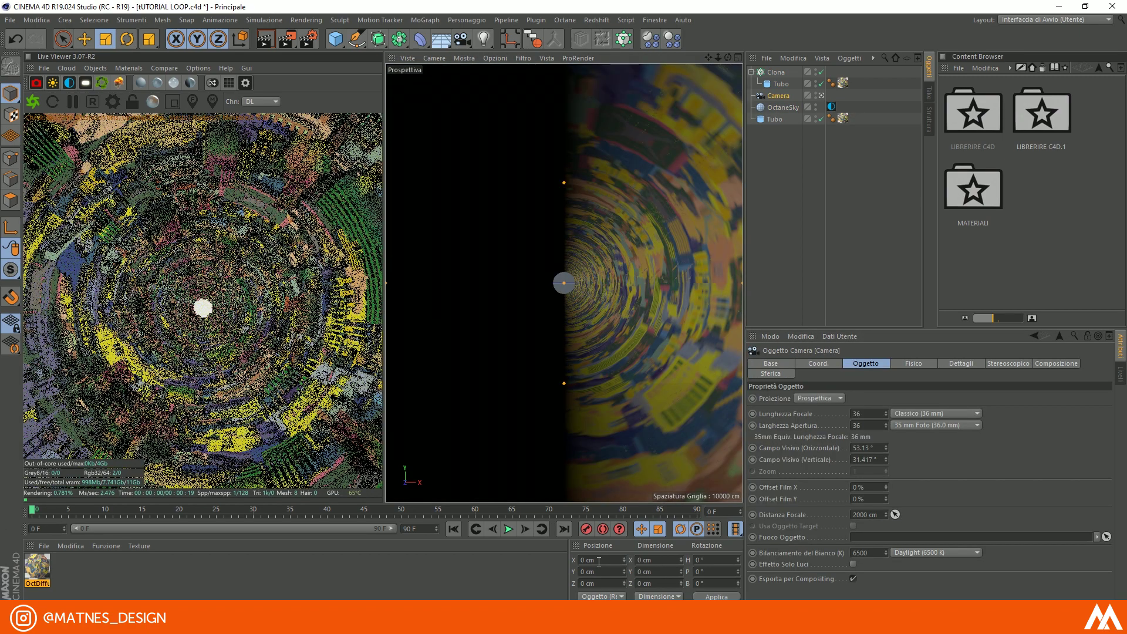
- Add a disc primitive and rotate it to a 90° pitch so it faces down the tunnel
{"action": "left_click", "coordinate": [337, 40]}
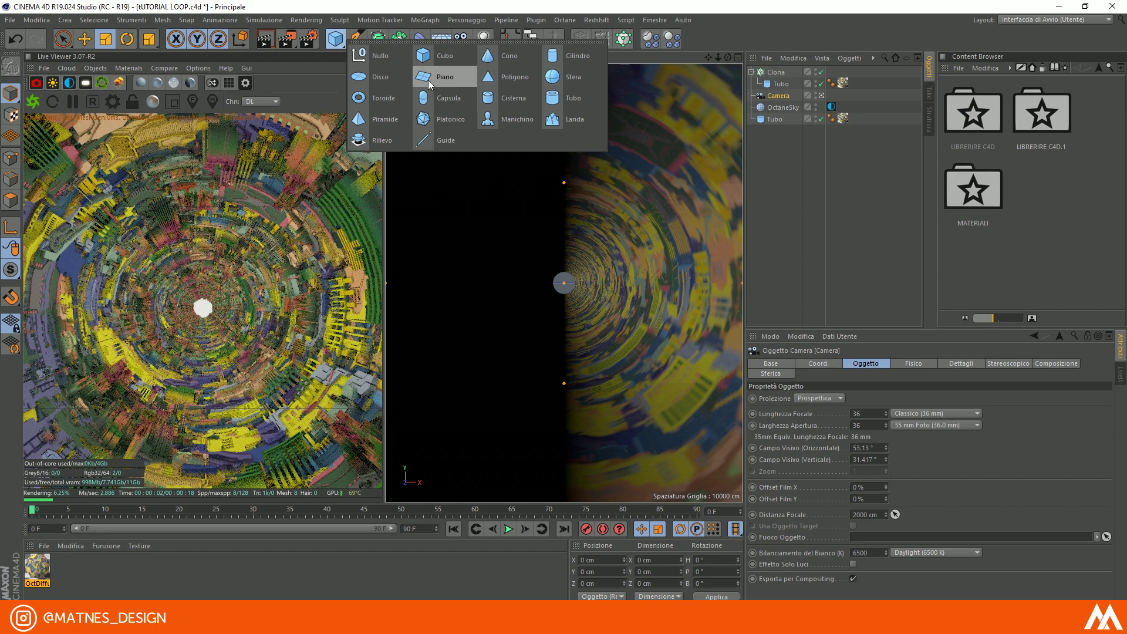
{"action": "left_click", "coordinate": [375, 77]}
{"action": "key", "text": "r"}
{"action": "left_click", "coordinate": [776, 73]}
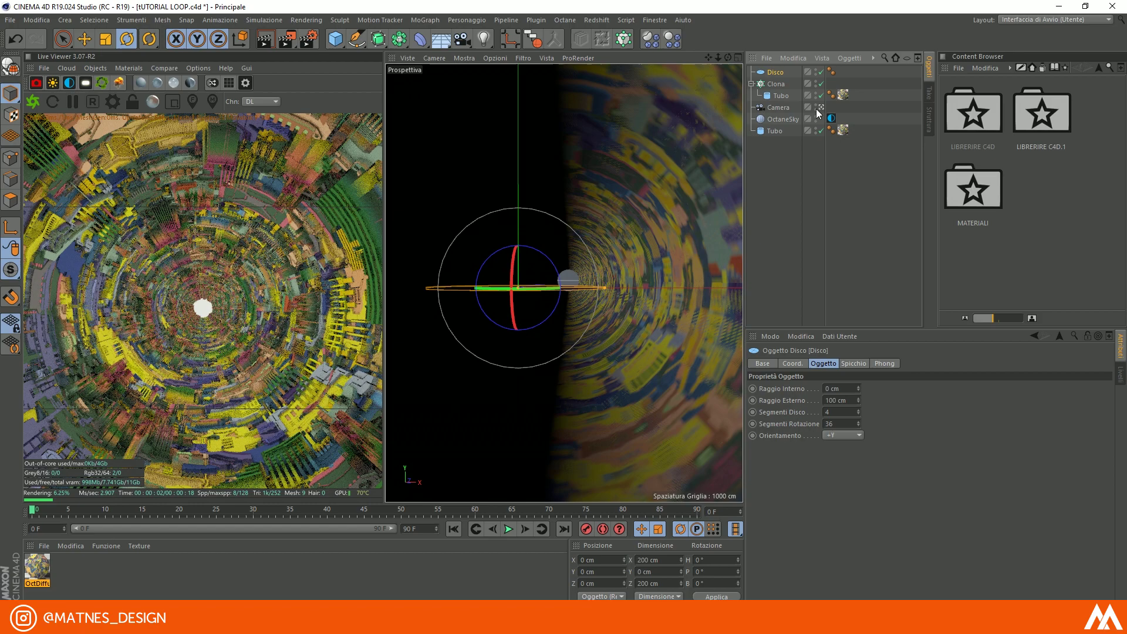
{"action": "left_click_drag", "start_coordinate": [551, 260], "coordinate": [523, 395]}
- Scale the disc to about 1271 cm across and move it along Z to about 17694 cm at the tunnel's far end
{"action": "key", "text": "t"}
{"action": "left_click_drag", "start_coordinate": [660, 376], "coordinate": [967, 373]}
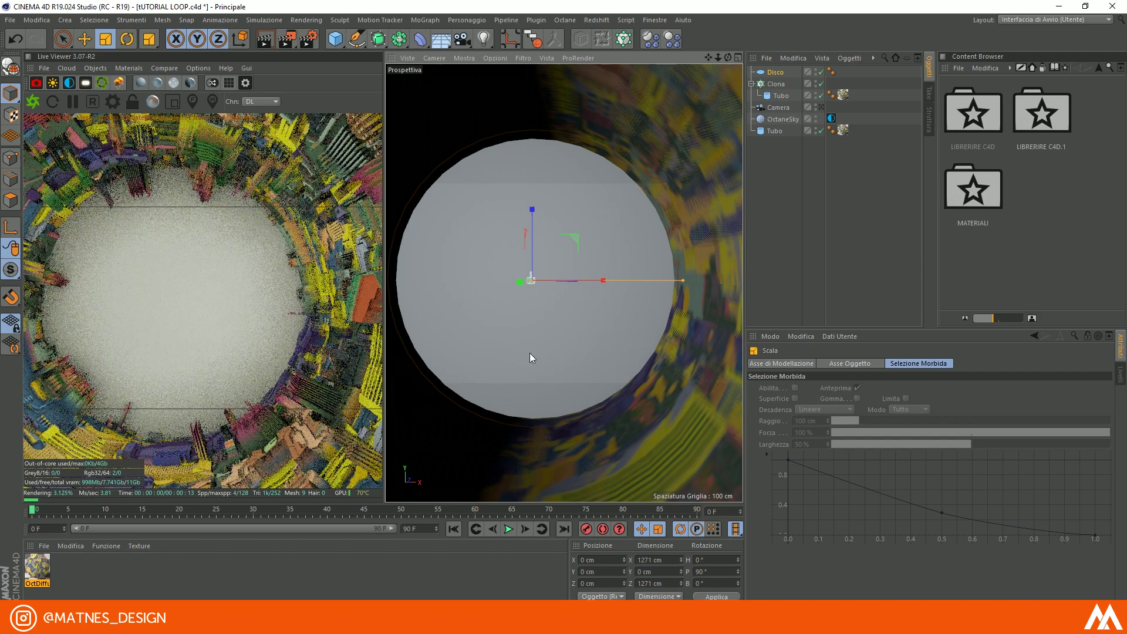
{"action": "key", "text": "e"}
{"action": "left_click_drag", "start_coordinate": [526, 279], "coordinate": [576, 291]}
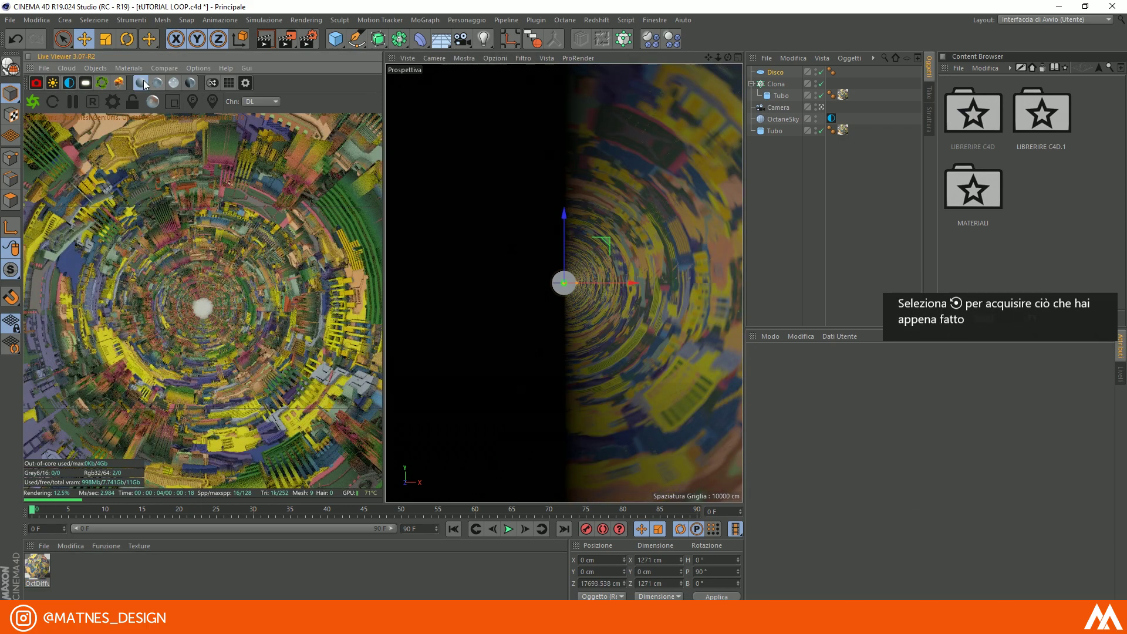
- Create an Octane diffuse material and add a blackbody emission to it
{"action": "left_click", "coordinate": [143, 81]}
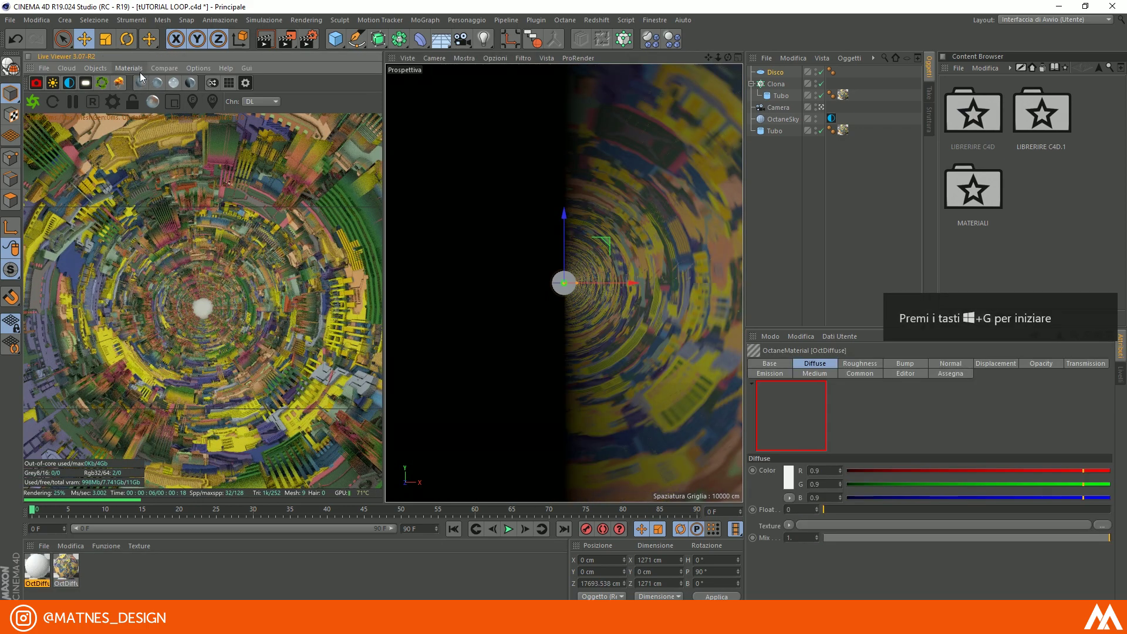
{"action": "left_click", "coordinate": [139, 69]}
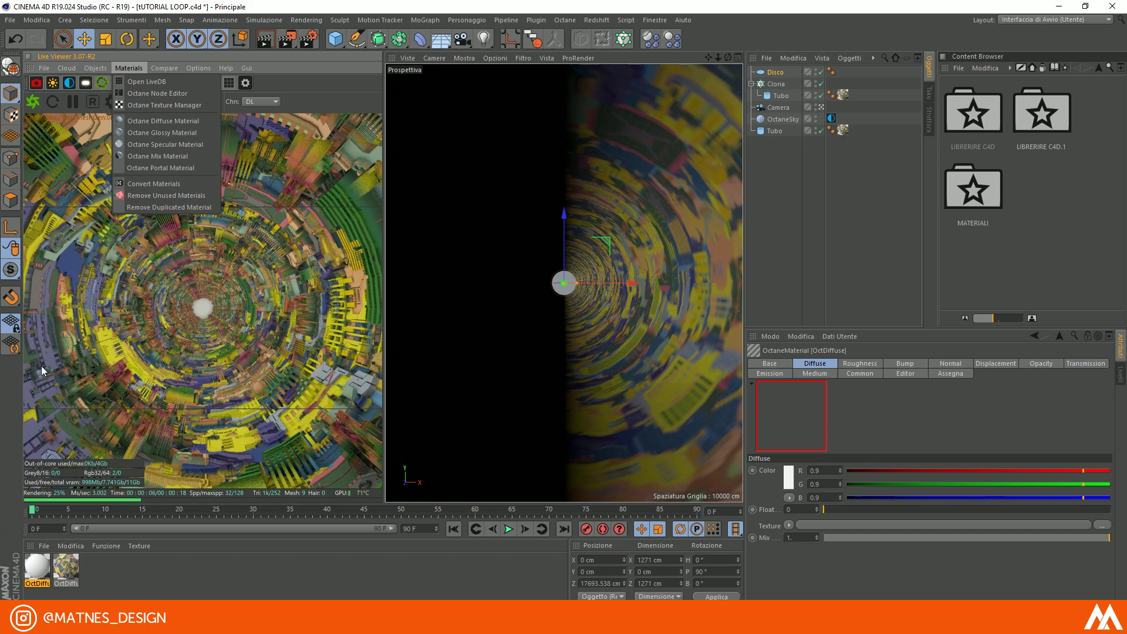
{"action": "double_click", "coordinate": [37, 566]}
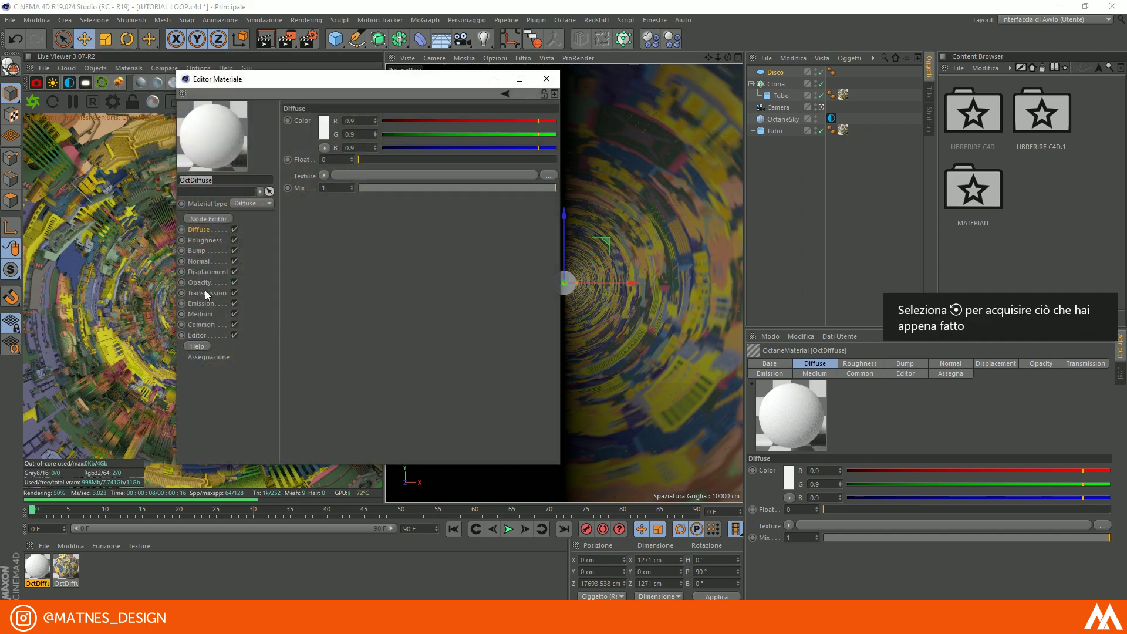
{"action": "left_click", "coordinate": [201, 303]}
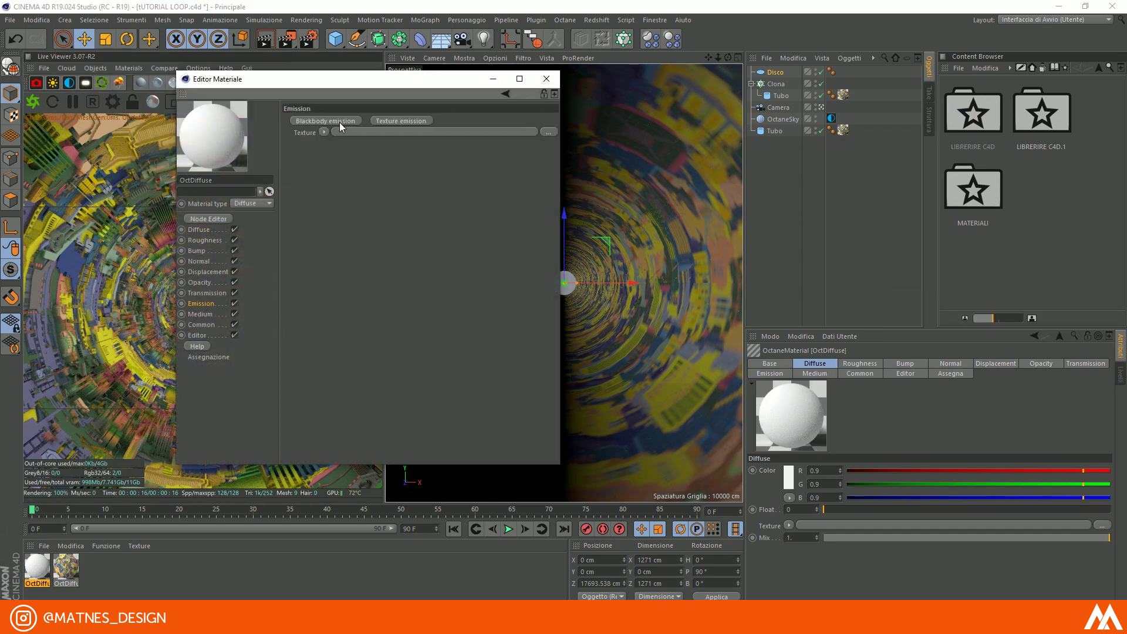
{"action": "left_click", "coordinate": [339, 122]}
- Set the blackbody emission's power to 25 with surface brightness on, and apply the material to the disc
{"action": "left_click", "coordinate": [345, 151]}
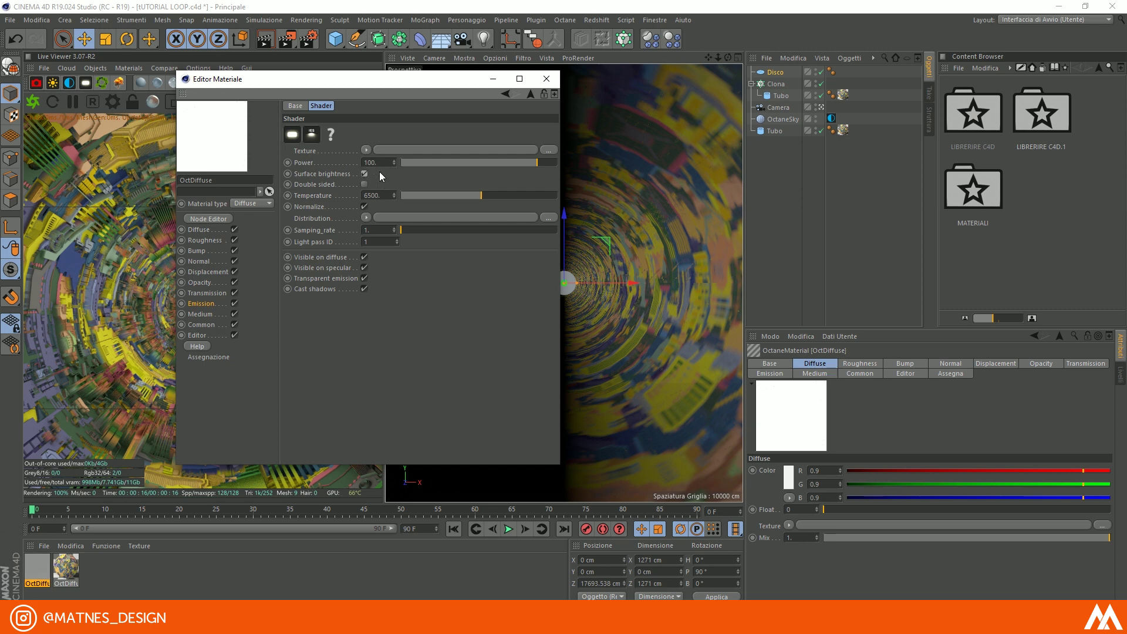
{"action": "type", "text": "25"}
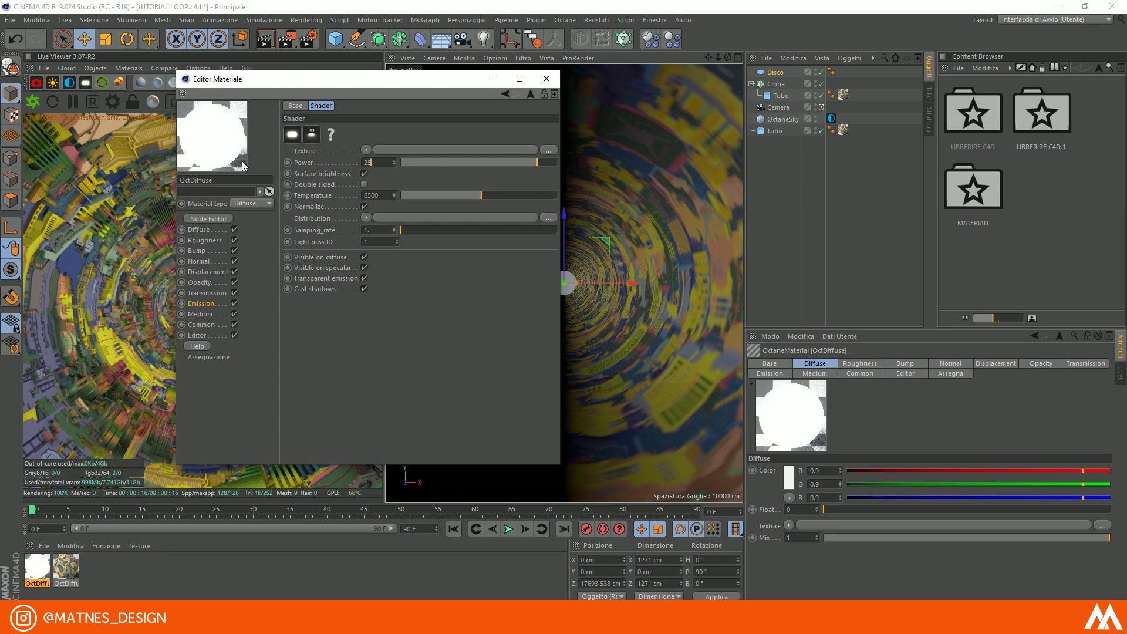
{"action": "key", "text": "Return"}
{"action": "left_click", "coordinate": [546, 79]}
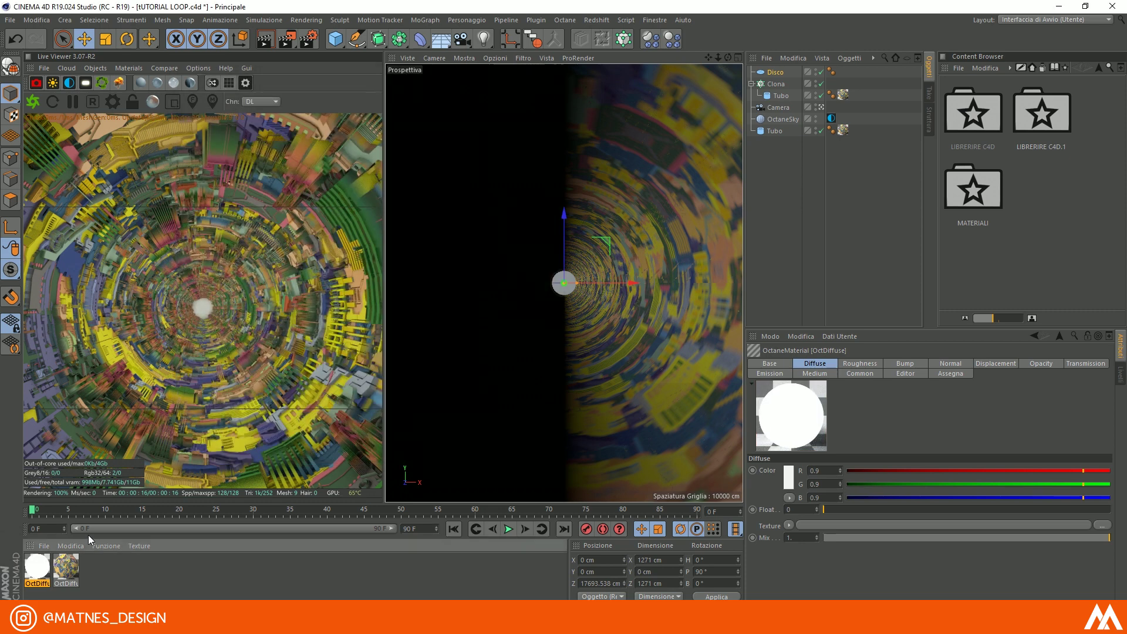
{"action": "left_click_drag", "start_coordinate": [43, 561], "coordinate": [714, 139]}
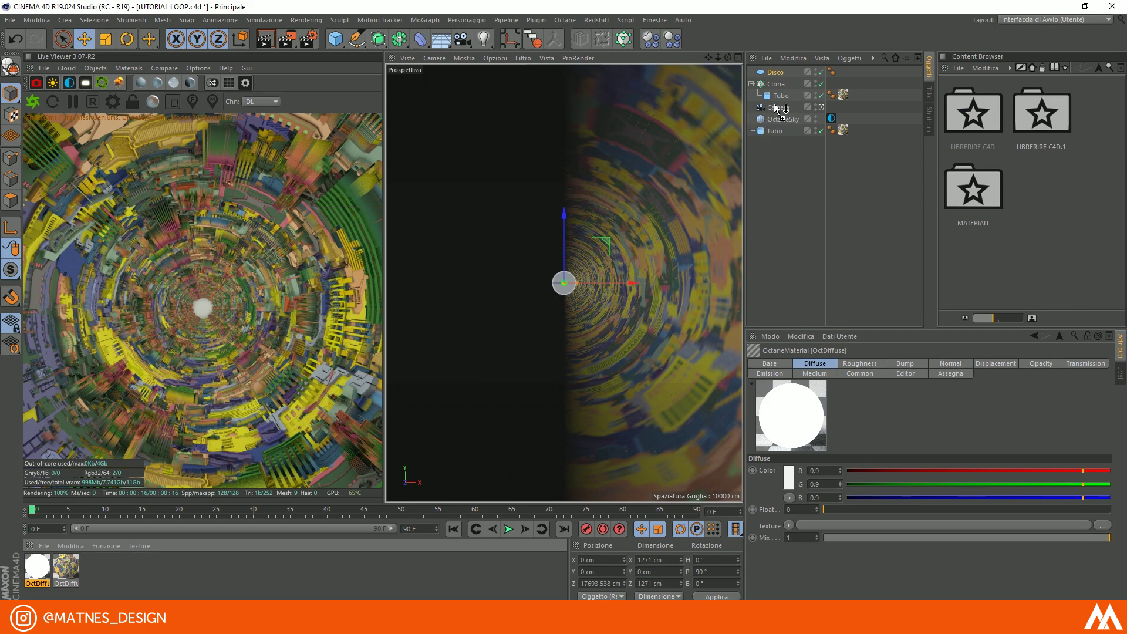
{"action": "left_click_drag", "start_coordinate": [774, 75], "coordinate": [774, 75]}
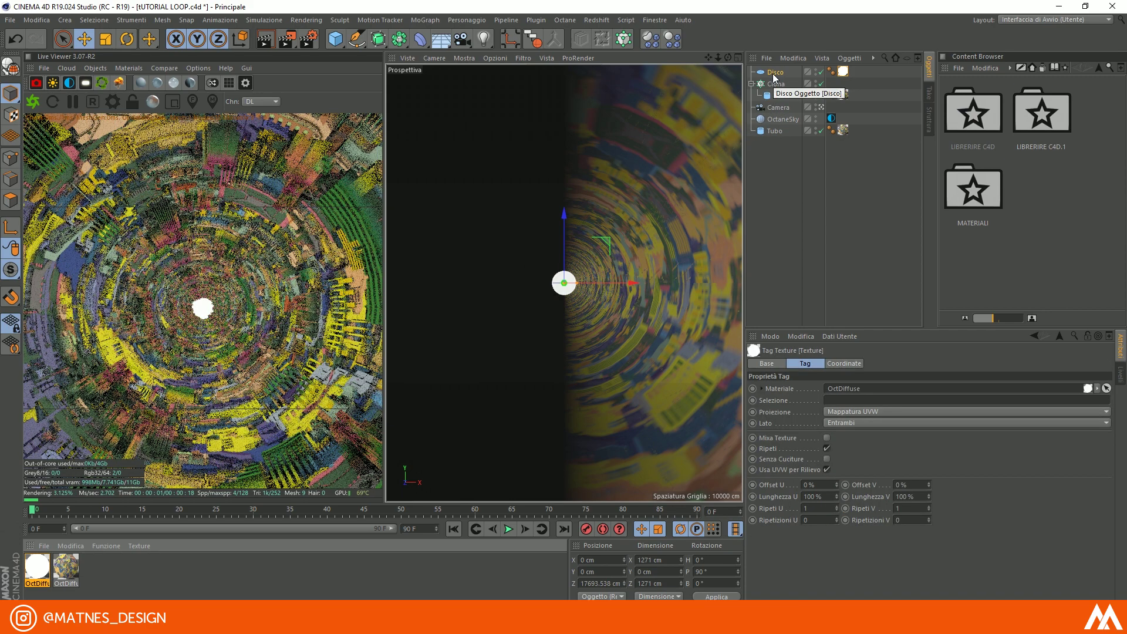
- Add an Octane camera tag to the camera
{"action": "left_click", "coordinate": [775, 107]}
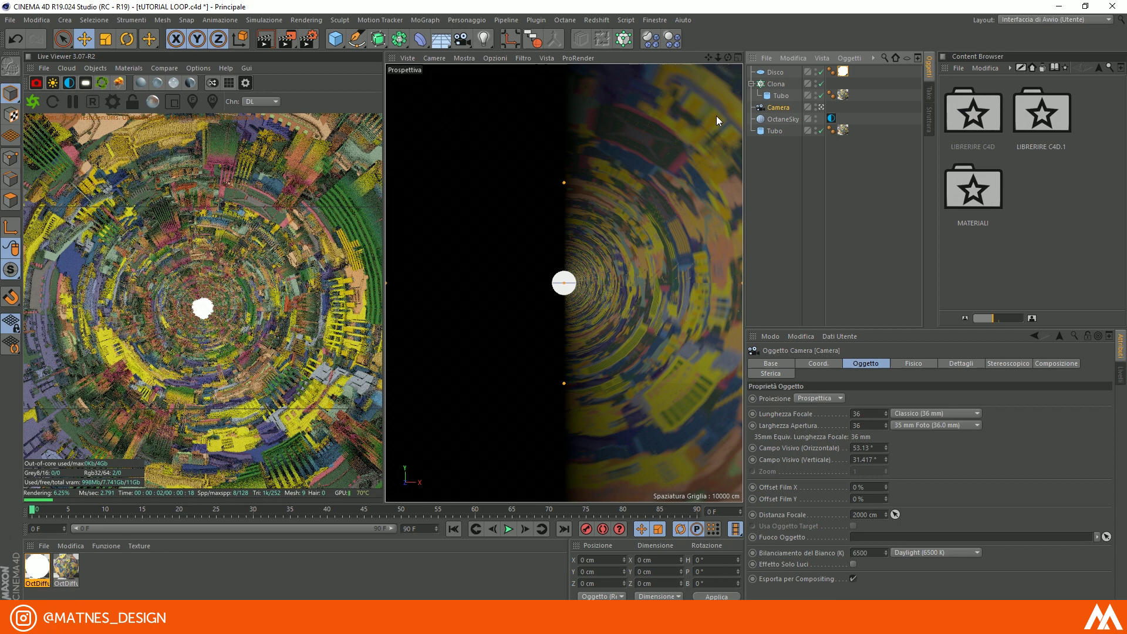
{"action": "right_click", "coordinate": [773, 106]}
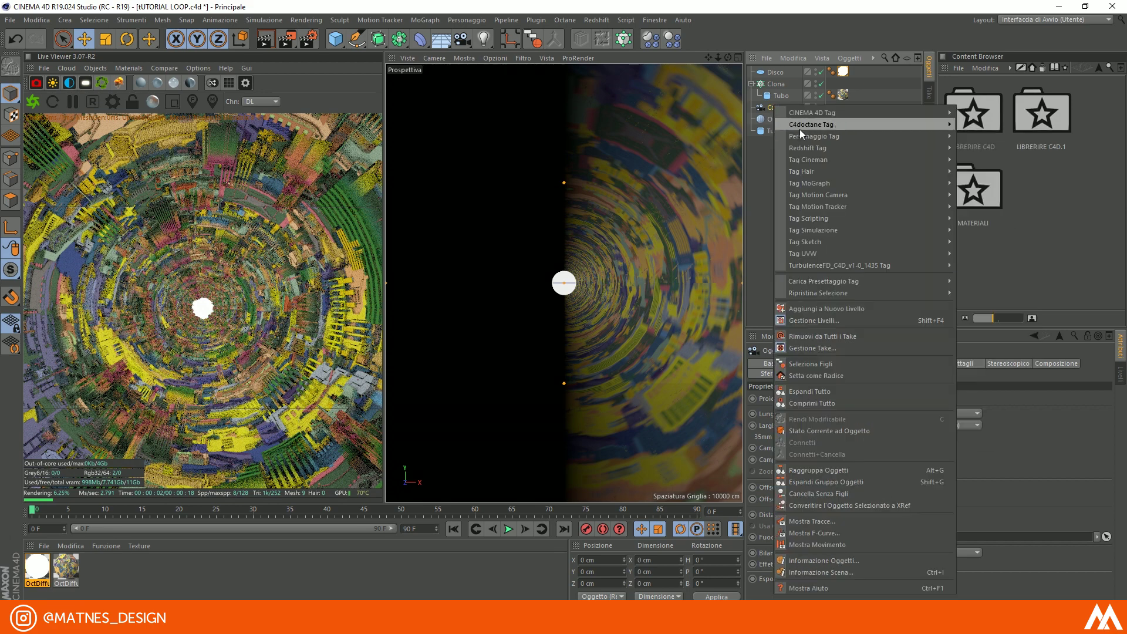
{"action": "mouse_move", "coordinate": [799, 126]}
{"action": "left_click", "coordinate": [1011, 171]}
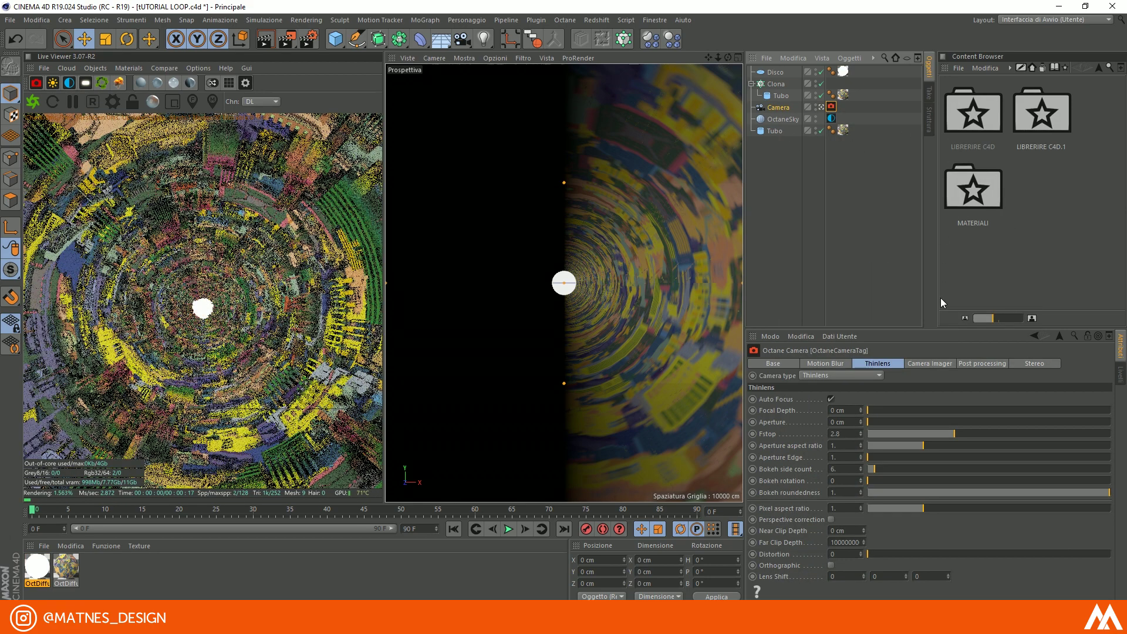
- Enable post processing on the Octane camera tag with bloom power about 31.4 and glare power about 0.47
{"action": "left_click", "coordinate": [962, 363]}
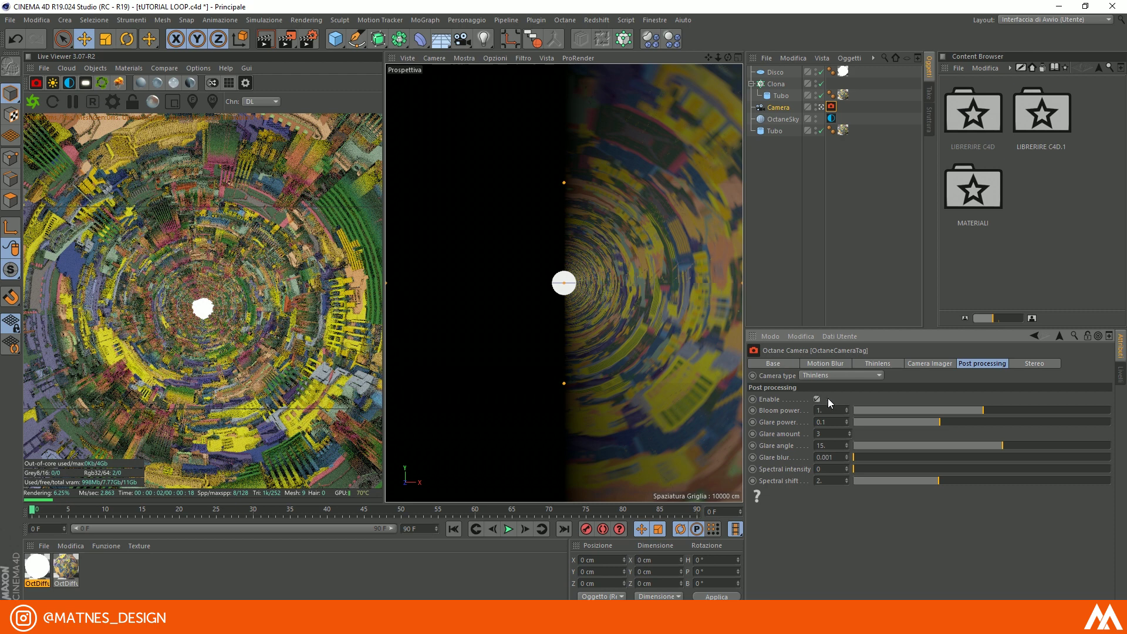
{"action": "mouse_move", "coordinate": [1047, 406]}
{"action": "left_mouse_down"}
{"action": "mouse_move", "coordinate": [1037, 404]}
{"action": "mouse_move", "coordinate": [1048, 410]}
{"action": "left_mouse_up"}
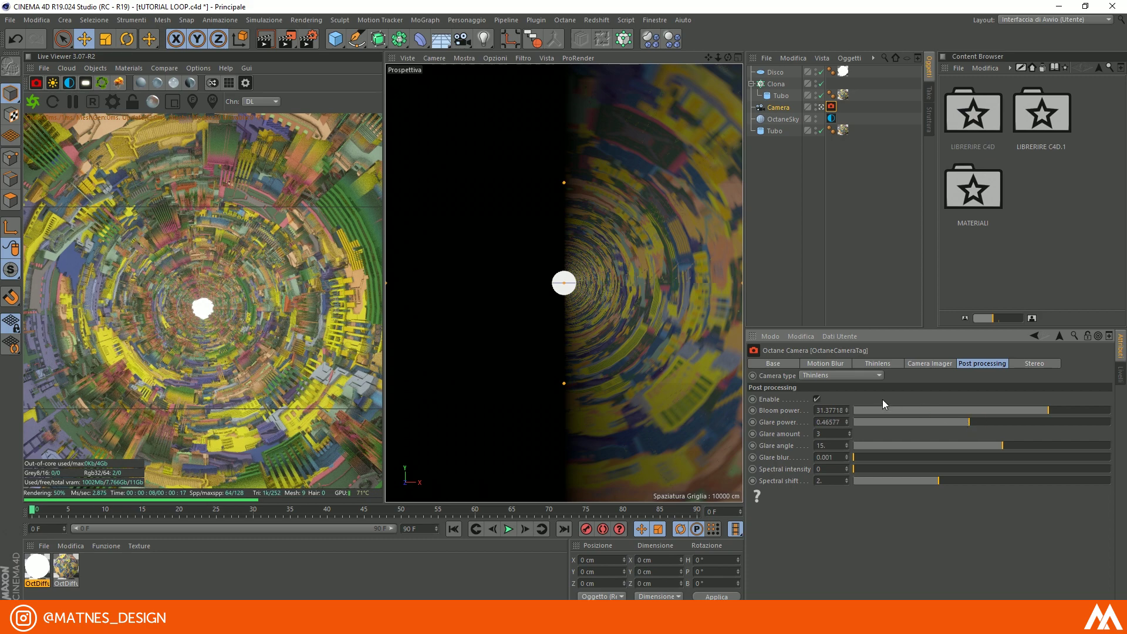
- Load the TIMES_SQUARE_2.exr HDRI from the Manhattan Nights library as the Octane sky's texture, without copying it into the project
{"action": "double_click", "coordinate": [1038, 119]}
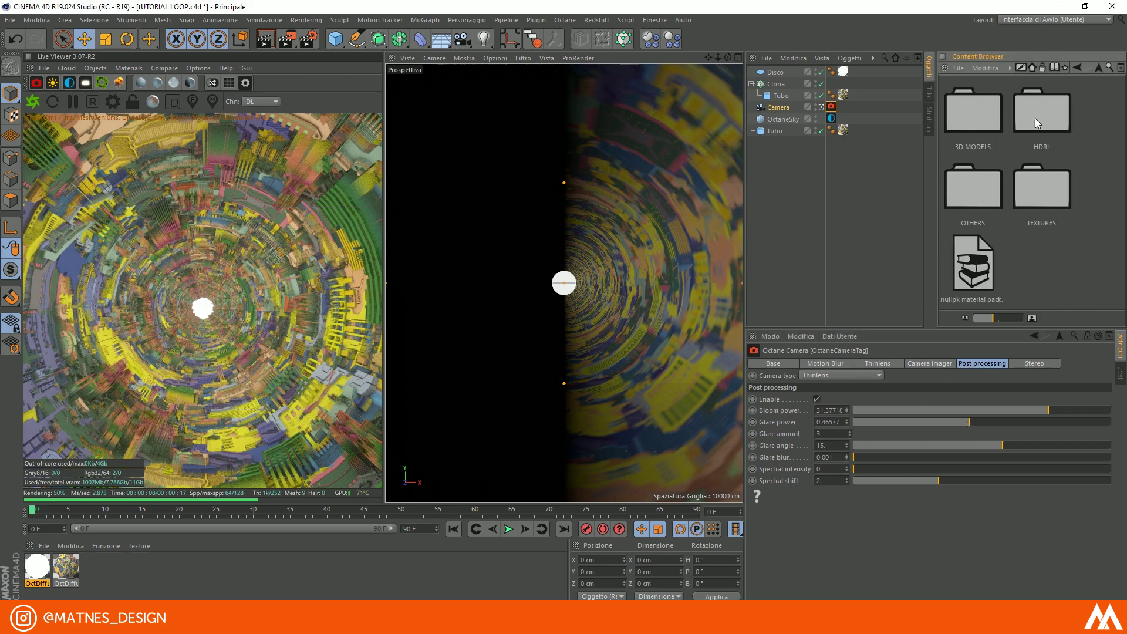
{"action": "double_click", "coordinate": [1036, 115]}
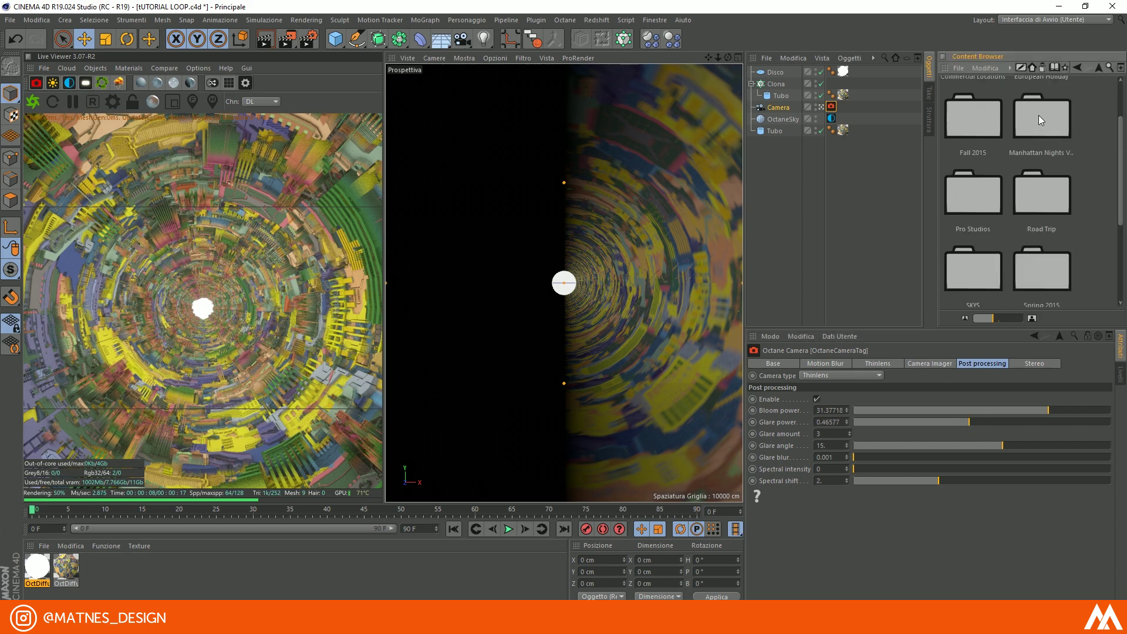
{"action": "left_click", "coordinate": [832, 118]}
{"action": "left_click", "coordinate": [982, 204]}
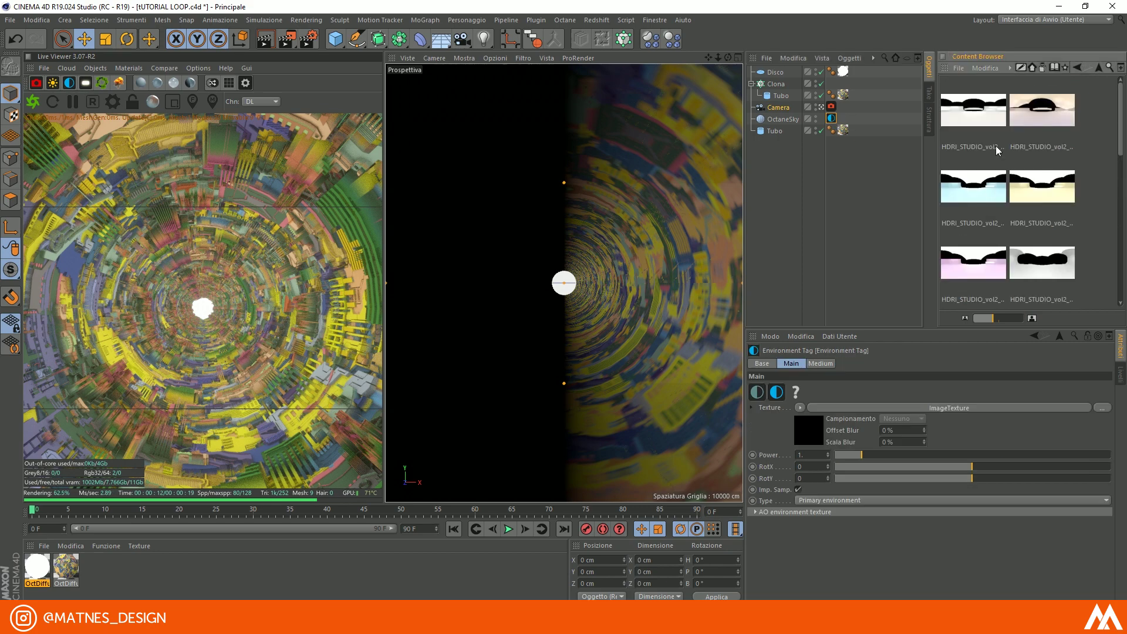
{"action": "scroll", "coordinate": [1040, 181], "scroll_direction": "up", "scroll_amount": 2}
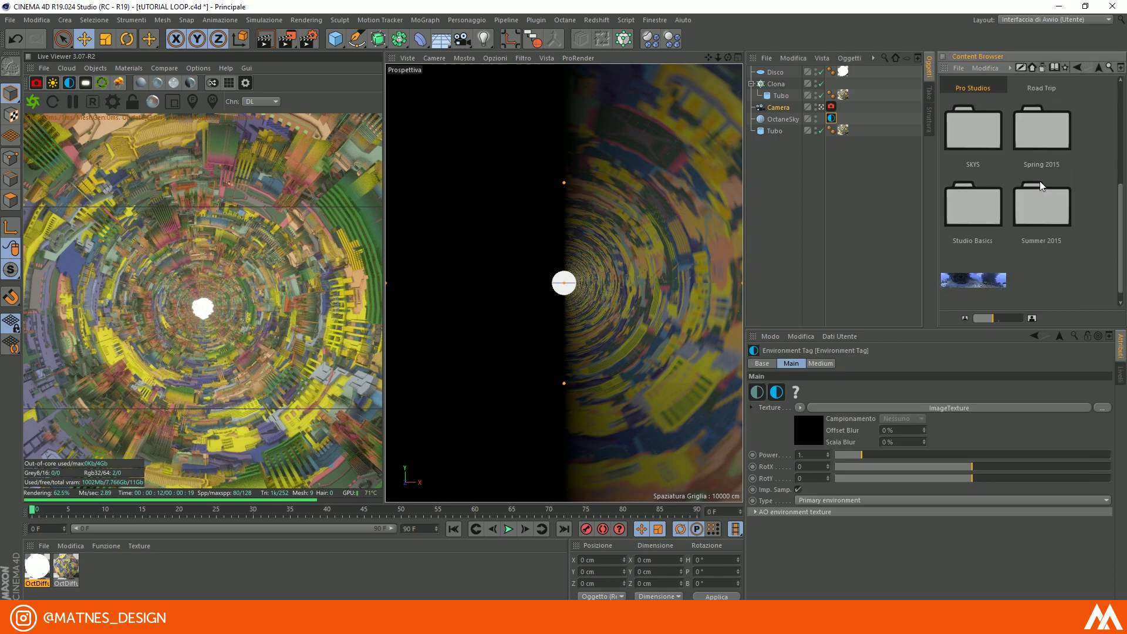
{"action": "double_click", "coordinate": [1045, 195]}
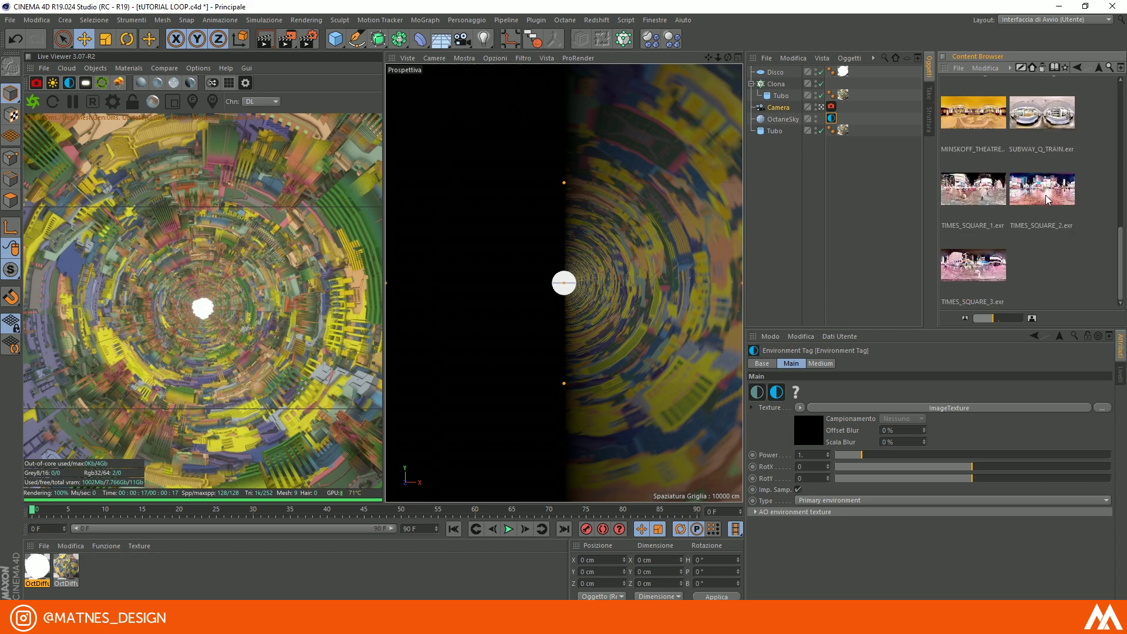
{"action": "left_click_drag", "start_coordinate": [1059, 189], "coordinate": [843, 401]}
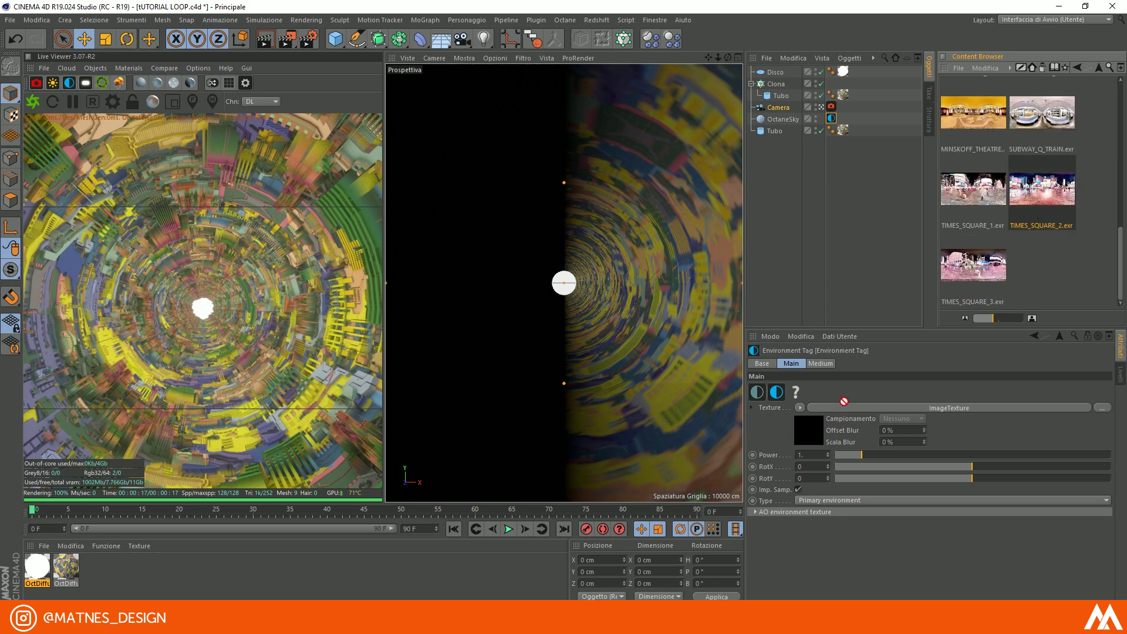
{"action": "left_click_drag", "start_coordinate": [808, 434], "coordinate": [808, 435]}
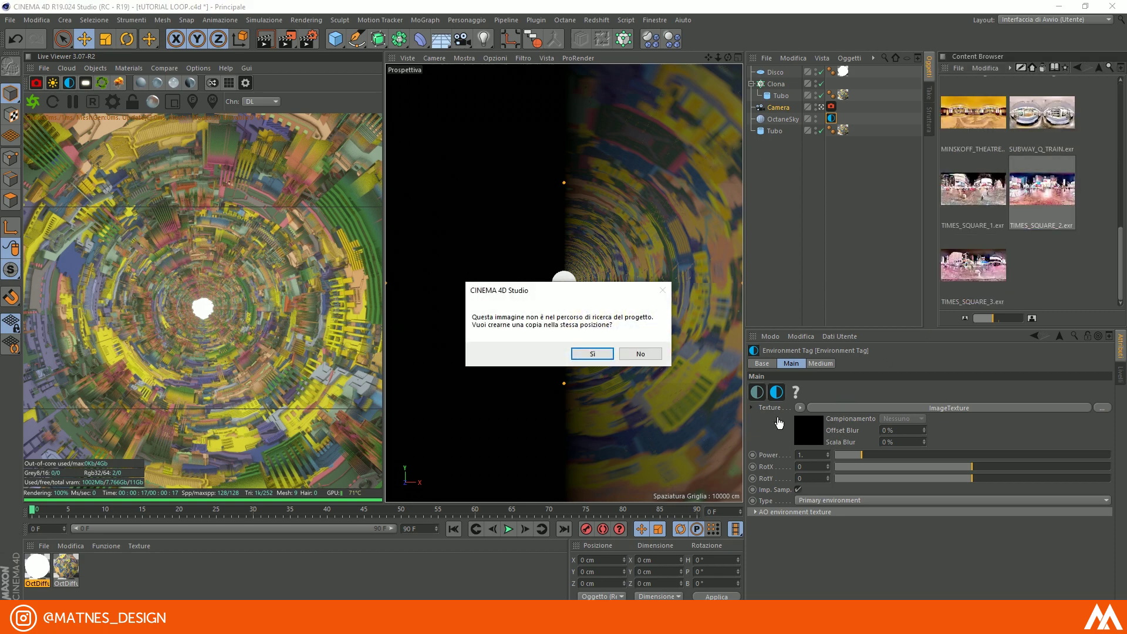
{"action": "left_click", "coordinate": [641, 354]}
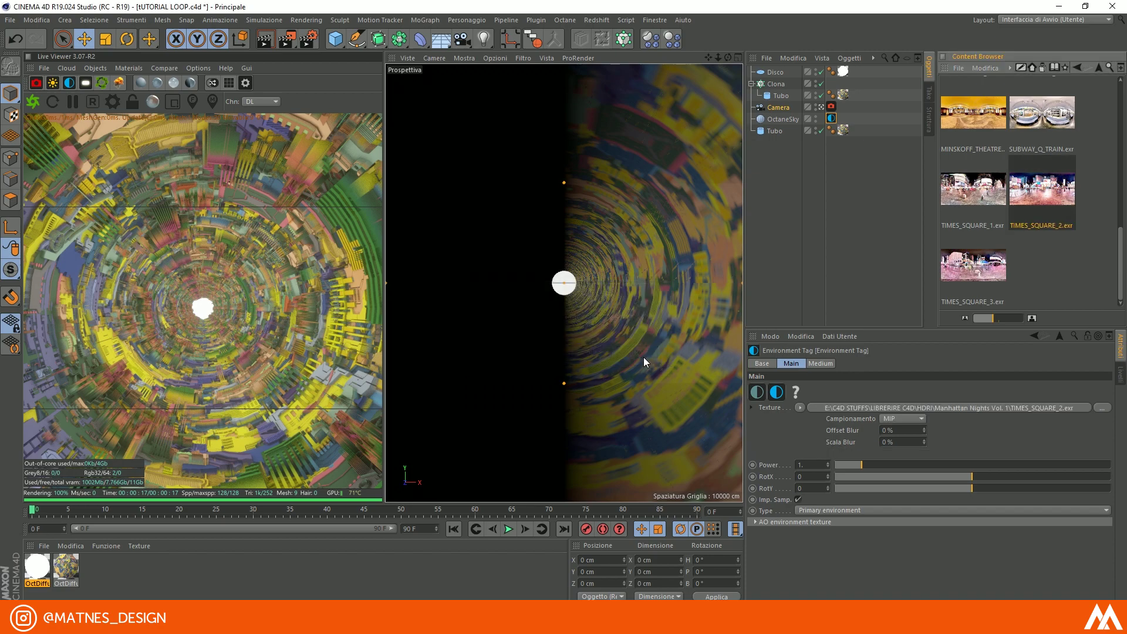
{"action": "left_click", "coordinate": [836, 236]}
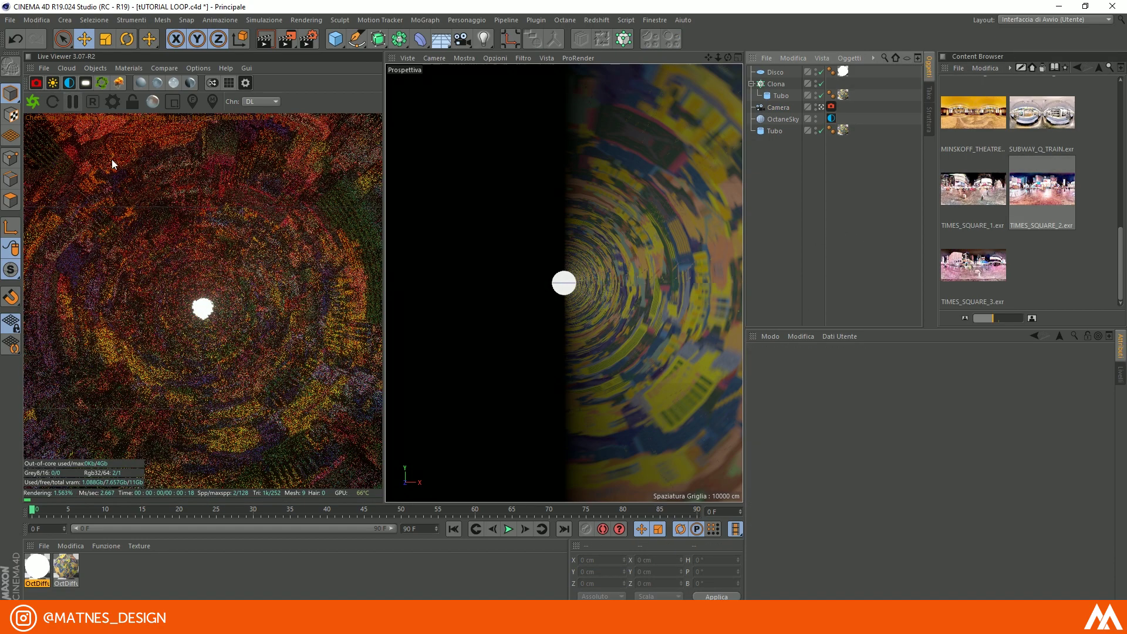
- Add an Octane area light, make it a child of the camera and open its light tag settings
{"action": "left_click", "coordinate": [83, 85]}
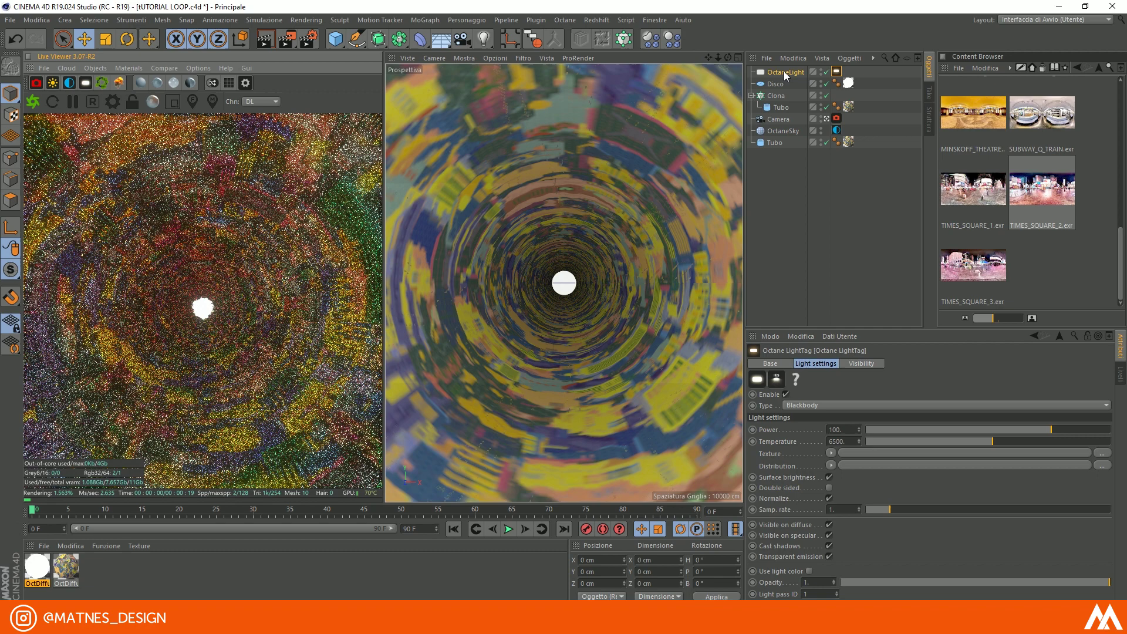
{"action": "left_click", "coordinate": [784, 71]}
{"action": "left_click_drag", "start_coordinate": [780, 79], "coordinate": [780, 117]}
{"action": "left_click", "coordinate": [843, 119]}
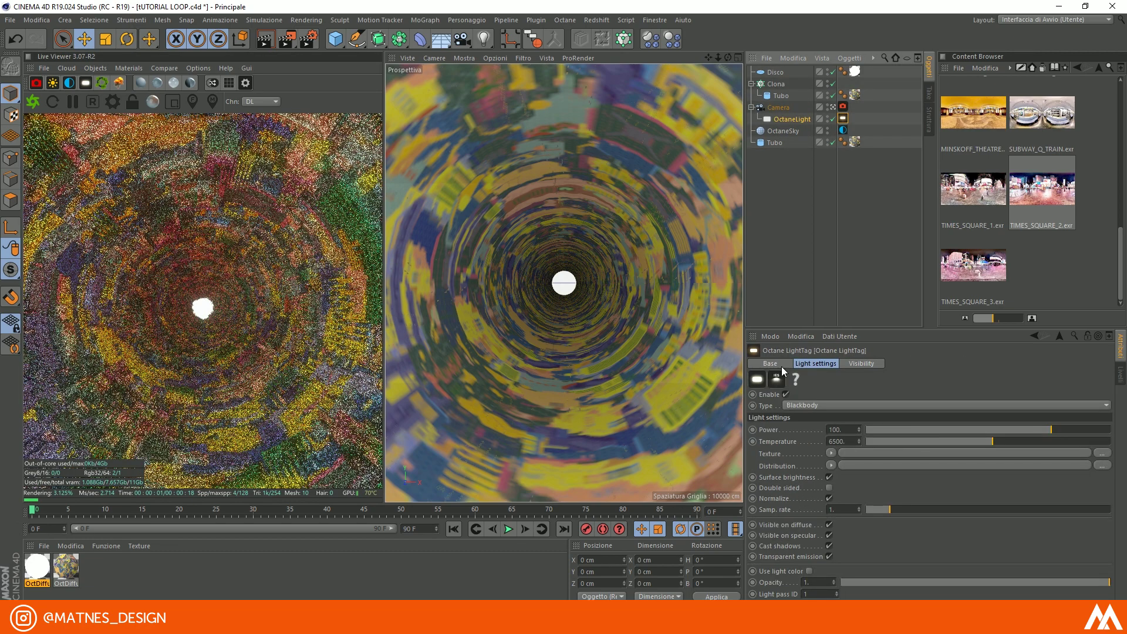
- Set the Octane light's power to about 78.7 and temperature to about 6513, using a temporary render region on the tunnel wall
{"action": "left_click", "coordinate": [177, 108]}
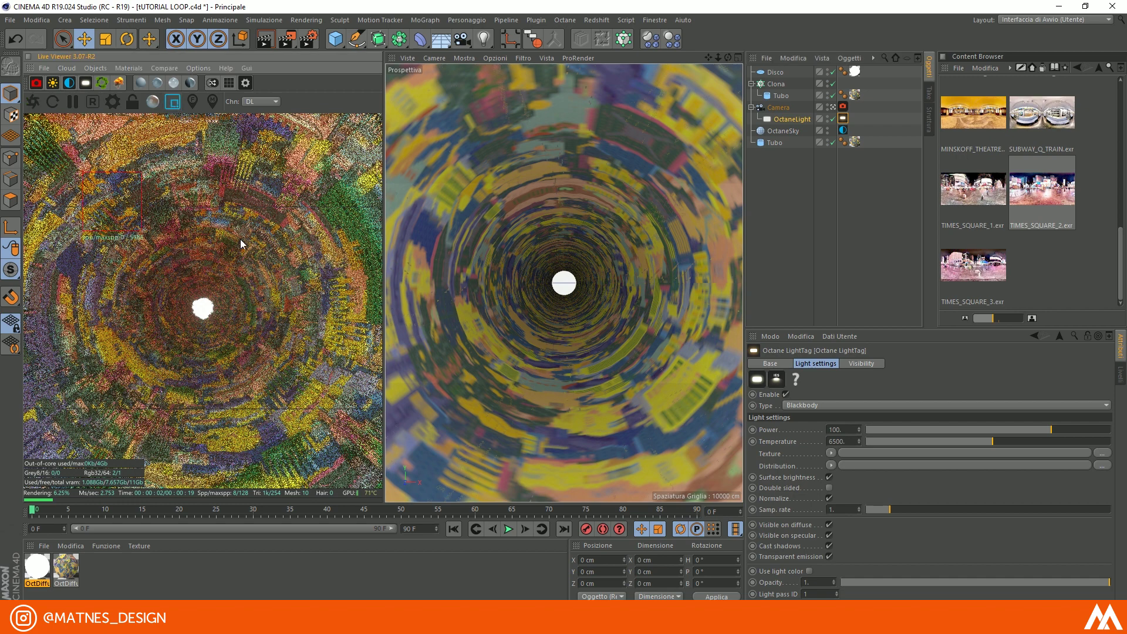
{"action": "left_click_drag", "start_coordinate": [245, 271], "coordinate": [313, 398]}
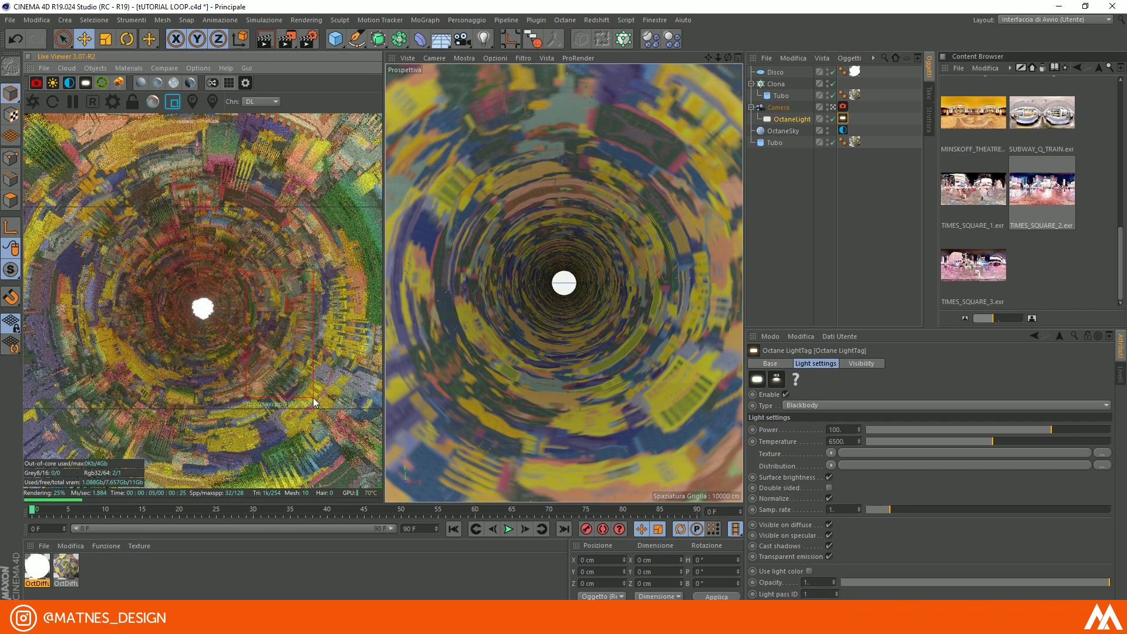
{"action": "left_click_drag", "start_coordinate": [992, 442], "coordinate": [878, 441]}
{"action": "left_click", "coordinate": [1002, 429]}
{"action": "left_click_drag", "start_coordinate": [1002, 429], "coordinate": [1030, 429]}
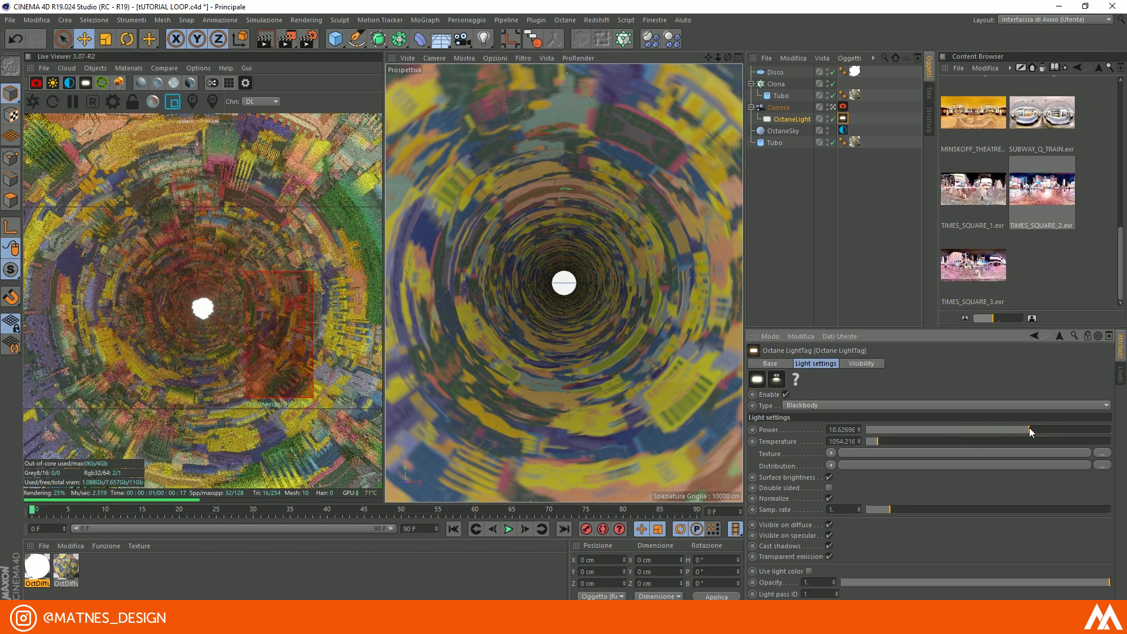
{"action": "left_click", "coordinate": [1104, 440]}
{"action": "left_click", "coordinate": [992, 440]}
{"action": "left_click", "coordinate": [1055, 430]}
{"action": "left_click", "coordinate": [1048, 430]}
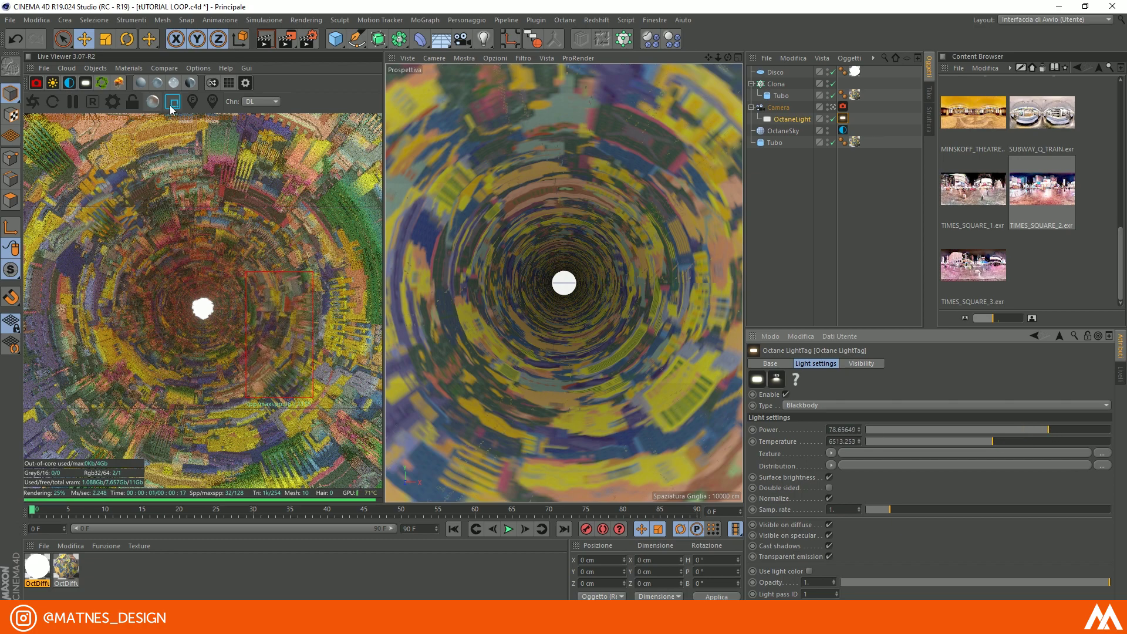
{"action": "left_click", "coordinate": [171, 104]}
- Try the PT kernel in the Live Viewer with a render region, and return to the DL kernel
{"action": "left_click", "coordinate": [263, 102]}
{"action": "left_click", "coordinate": [263, 122]}
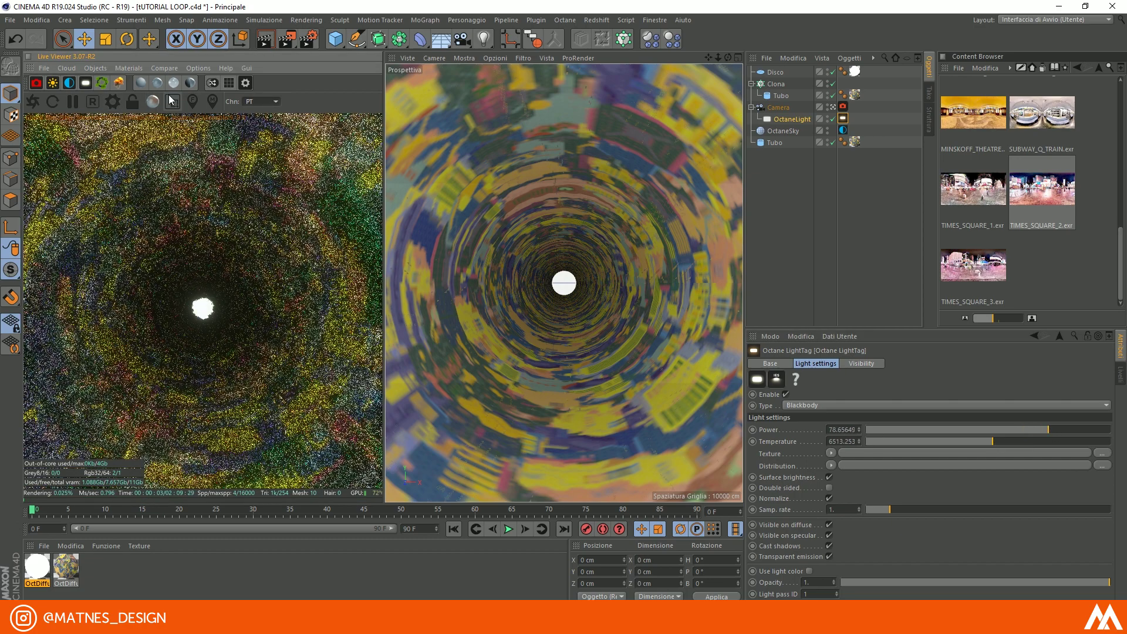
{"action": "left_click", "coordinate": [172, 101]}
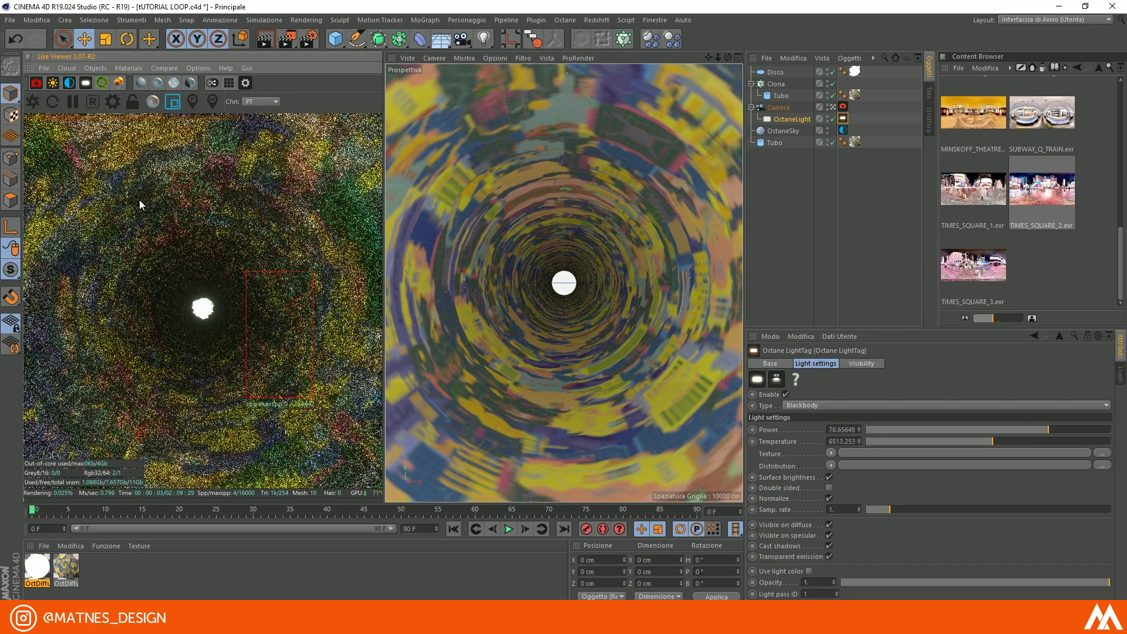
{"action": "left_click_drag", "start_coordinate": [118, 189], "coordinate": [207, 335]}
{"action": "left_click", "coordinate": [269, 100]}
{"action": "left_click", "coordinate": [270, 104]}
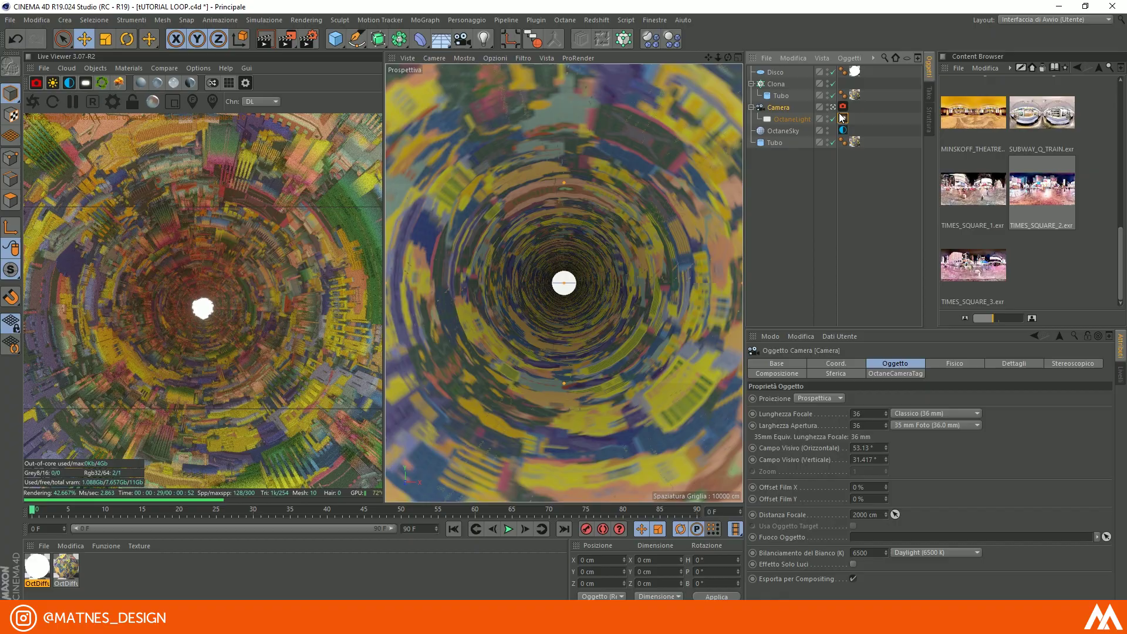
- Leave the camera view and keyframe the camera's Z position at 0 cm on frame 0
{"action": "left_click", "coordinate": [832, 109]}
{"action": "scroll", "coordinate": [562, 320], "scroll_direction": "down", "scroll_amount": 3}
{"action": "left_click_drag", "start_coordinate": [562, 319], "coordinate": [661, 373], "text": "alt"}
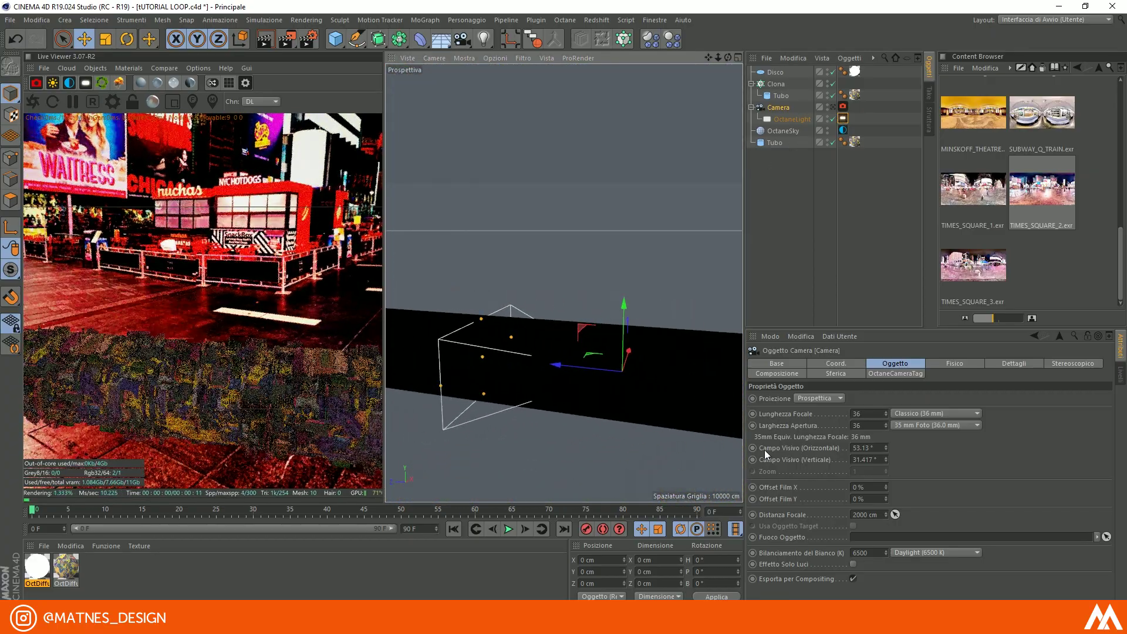
{"action": "left_click", "coordinate": [778, 109]}
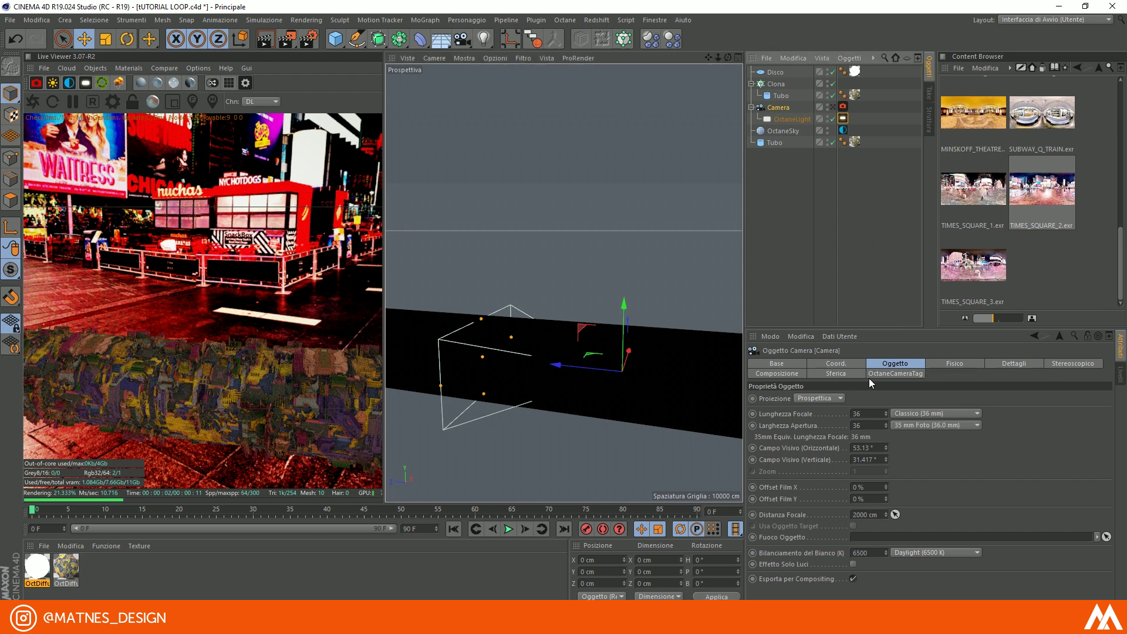
{"action": "left_click", "coordinate": [836, 365]}
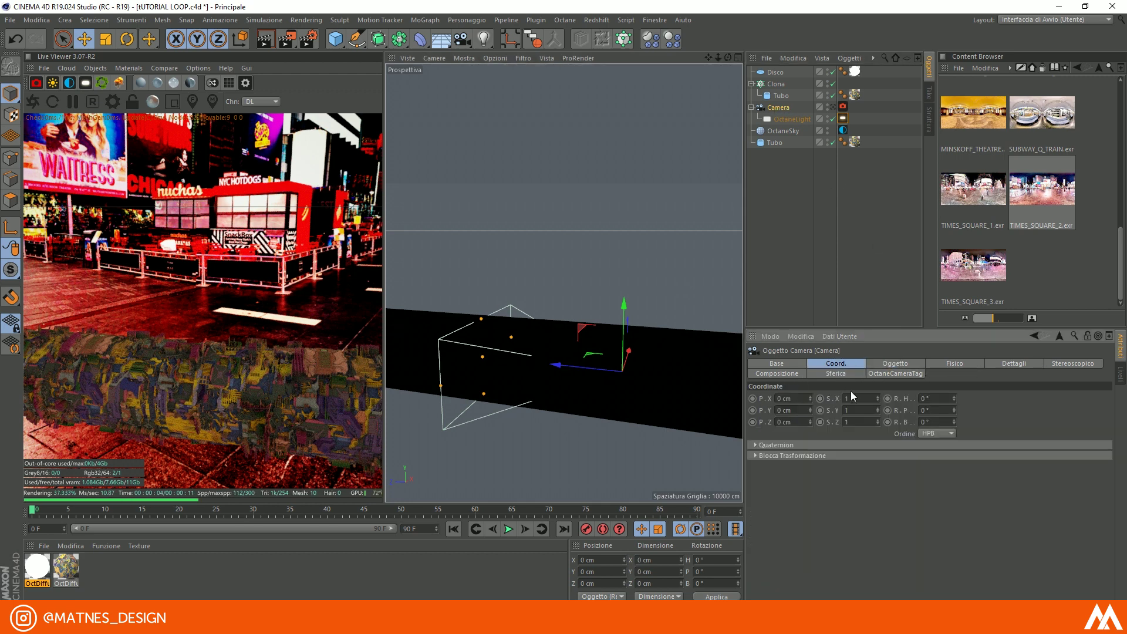
{"action": "left_click", "coordinate": [752, 422], "text": "ctrl"}
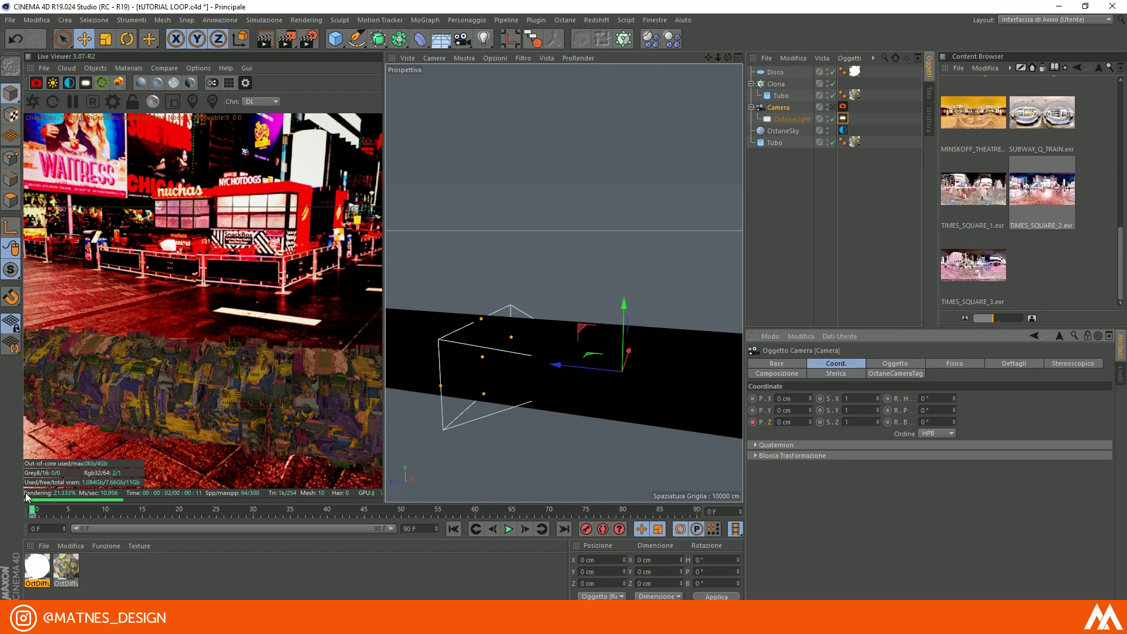
- Set the camera's Z position to 3000 cm at frame 90 and keyframe it
{"action": "left_click_drag", "start_coordinate": [32, 510], "coordinate": [288, 524]}
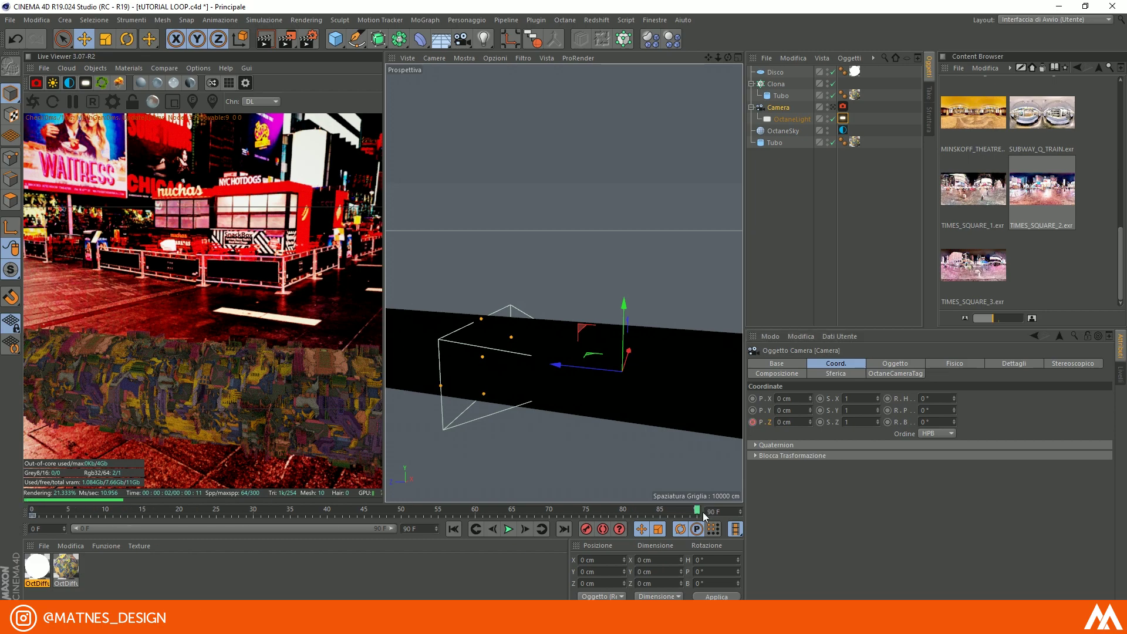
{"action": "left_click_drag", "start_coordinate": [572, 368], "coordinate": [514, 364]}
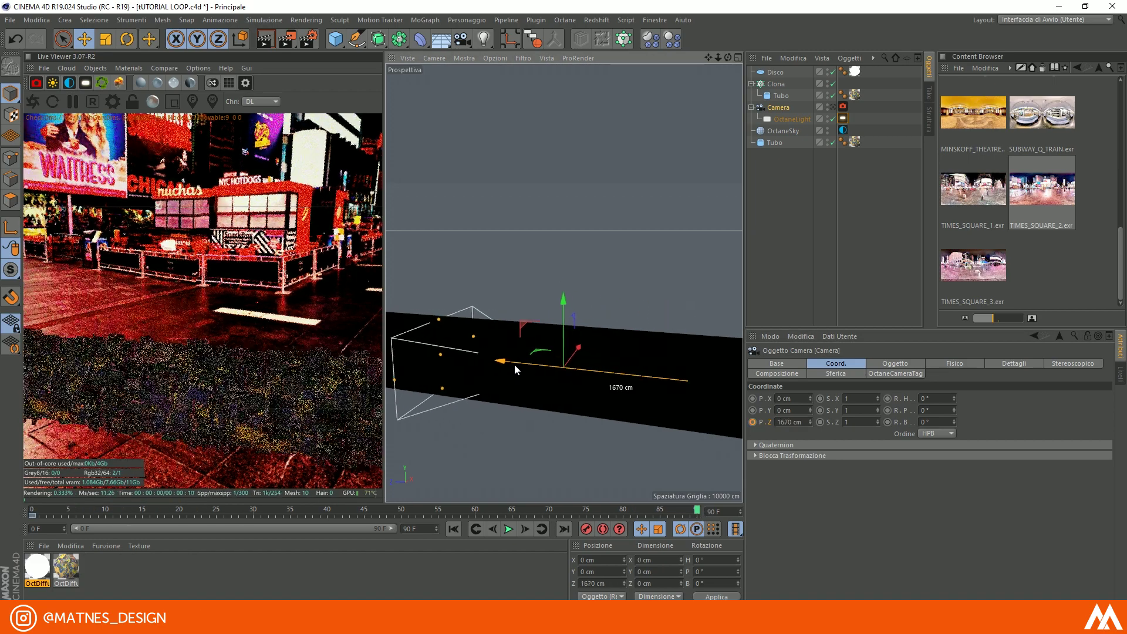
{"action": "double_click", "coordinate": [788, 422]}
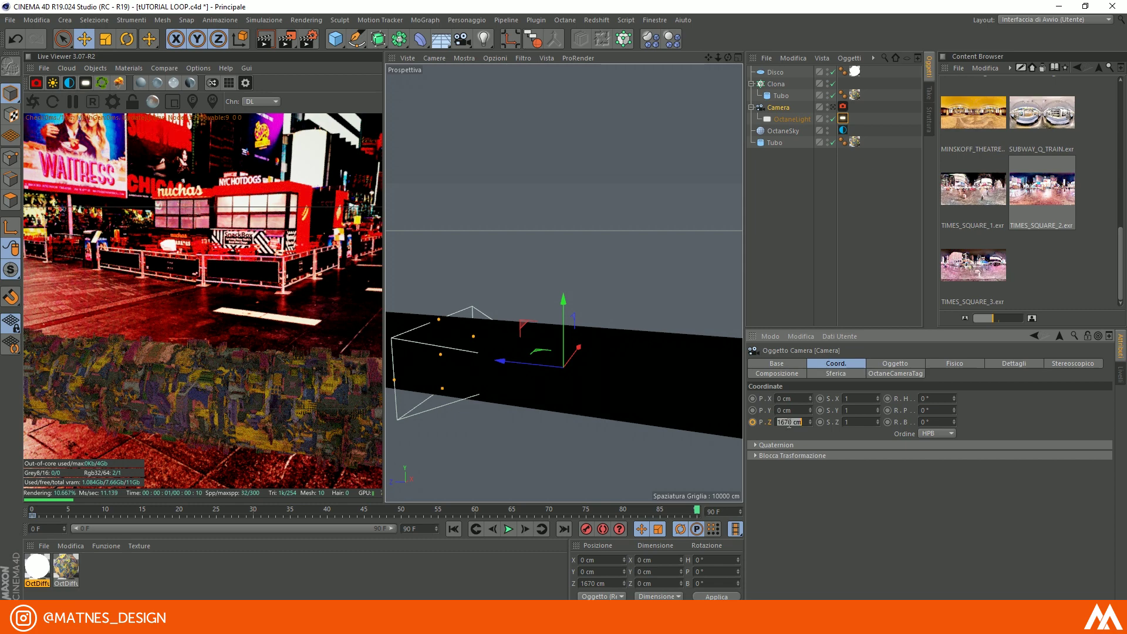
{"action": "key", "text": "Return"}
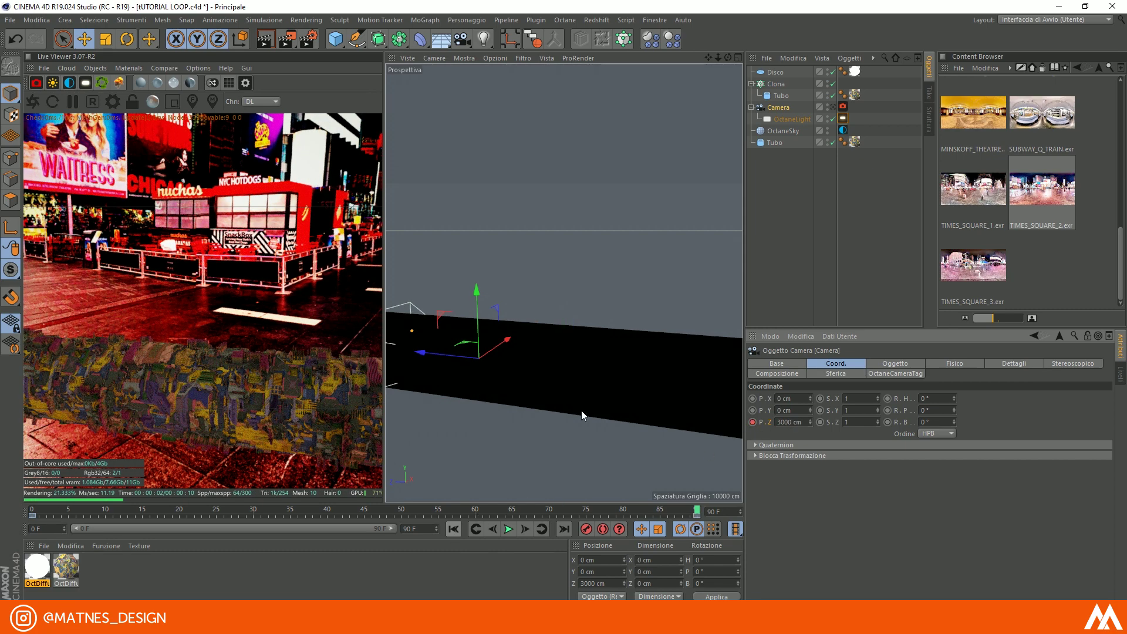
- Look through the camera and compare the disc's size at frames 0 and 90
{"action": "left_click", "coordinate": [832, 108]}
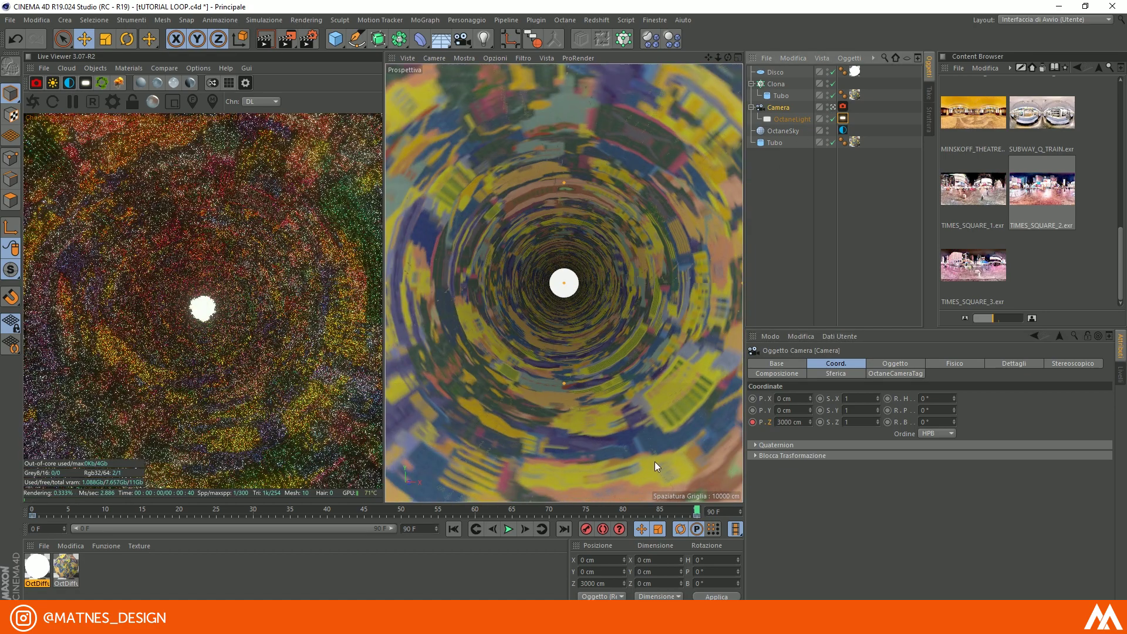
{"action": "left_click", "coordinate": [31, 511]}
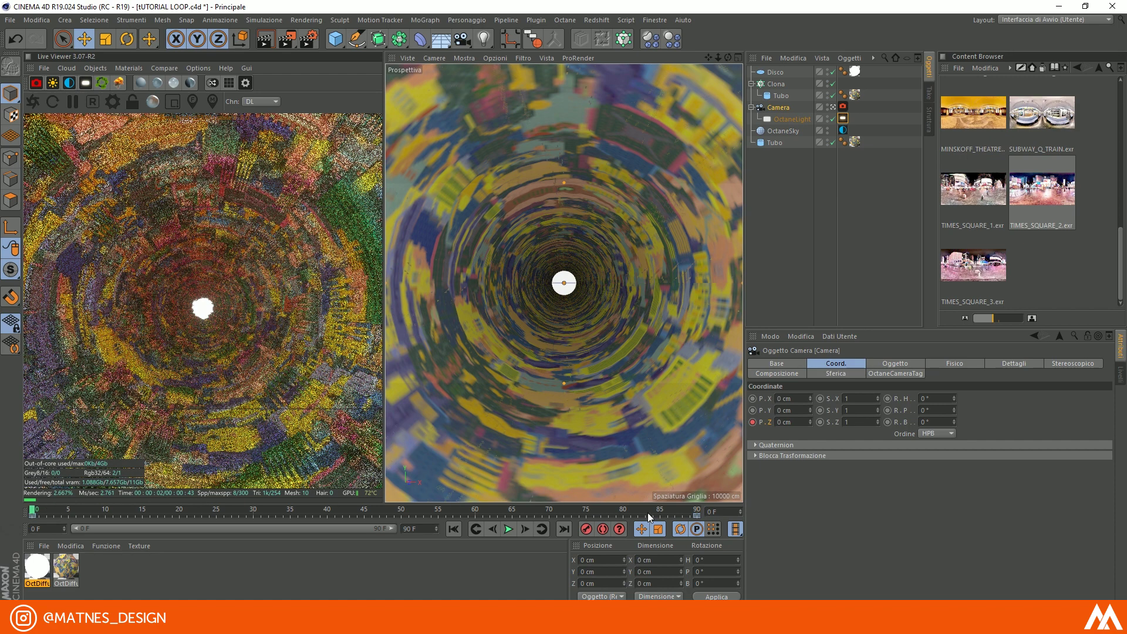
{"action": "left_click", "coordinate": [696, 512]}
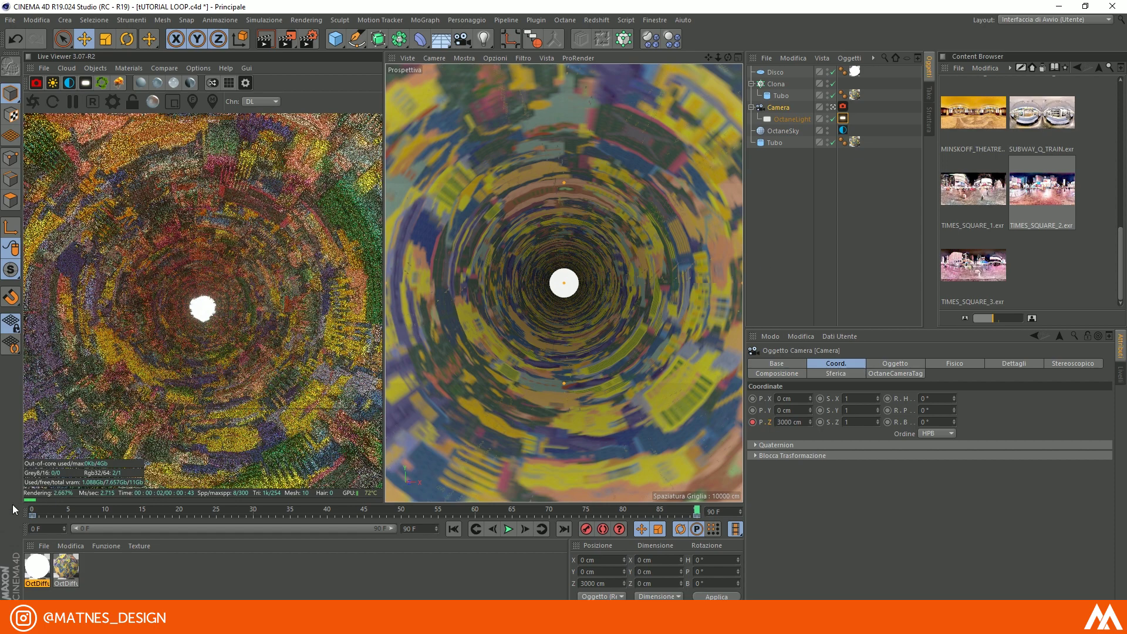
{"action": "left_click", "coordinate": [35, 514]}
- Make the disc a child of the camera and compare the start and end frames of the loop
{"action": "left_click_drag", "start_coordinate": [773, 72], "coordinate": [769, 78]}
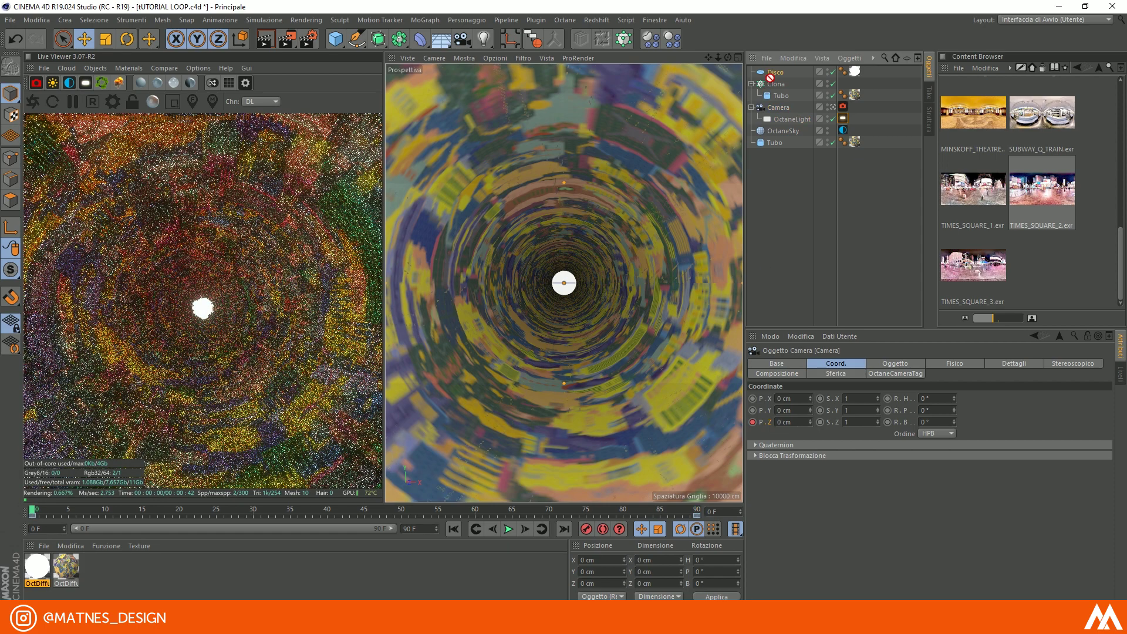
{"action": "left_click_drag", "start_coordinate": [770, 122], "coordinate": [769, 125]}
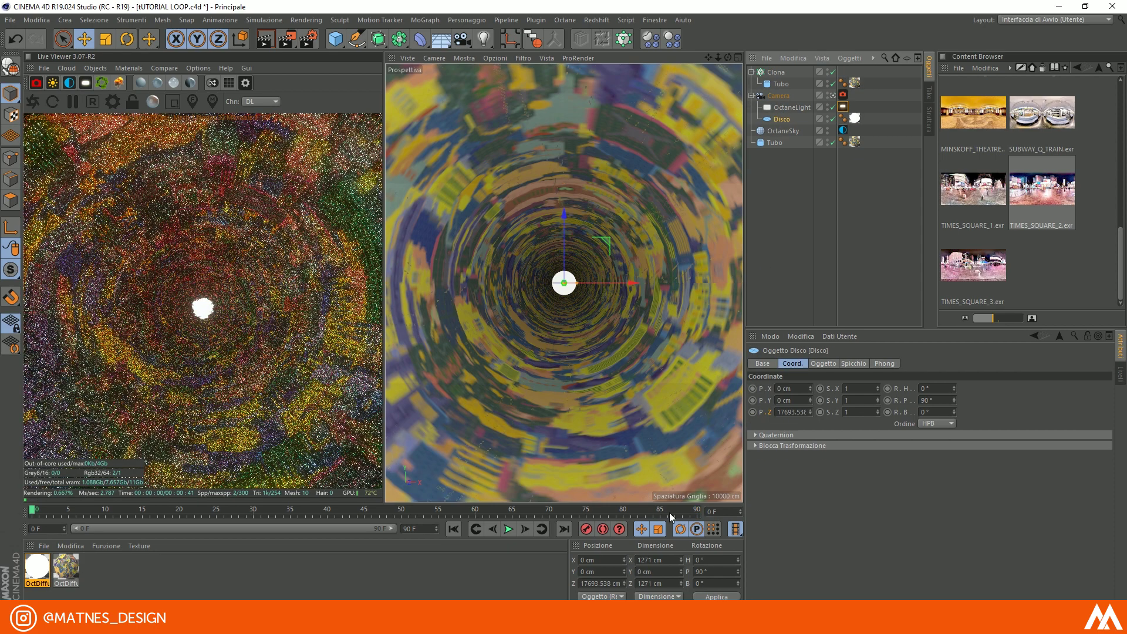
{"action": "left_click", "coordinate": [697, 512]}
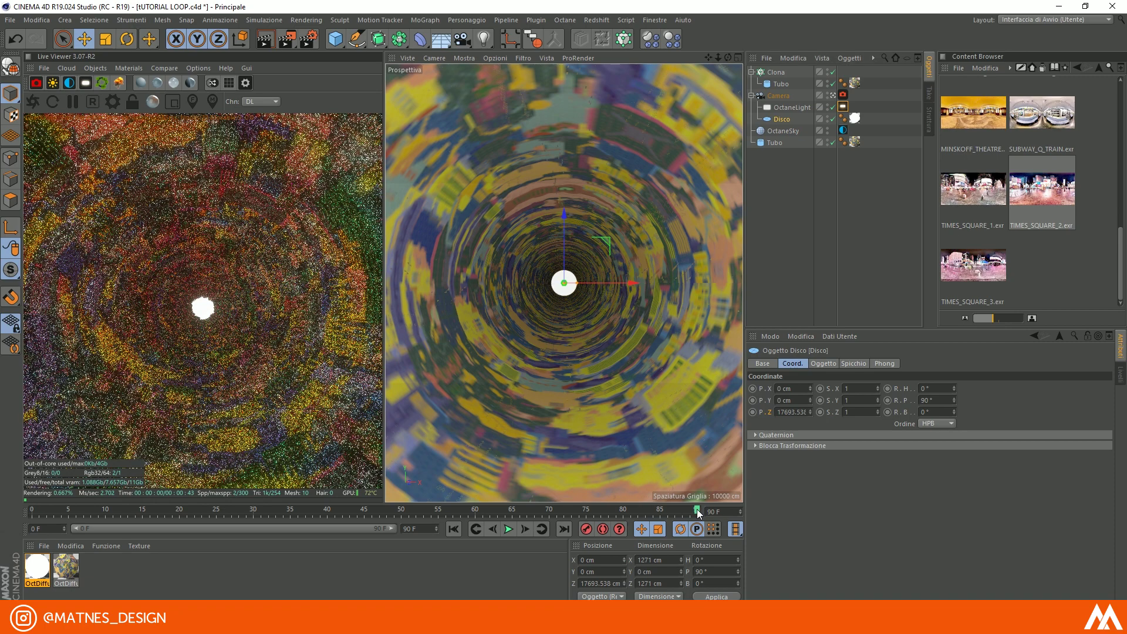
{"action": "left_click", "coordinate": [33, 510]}
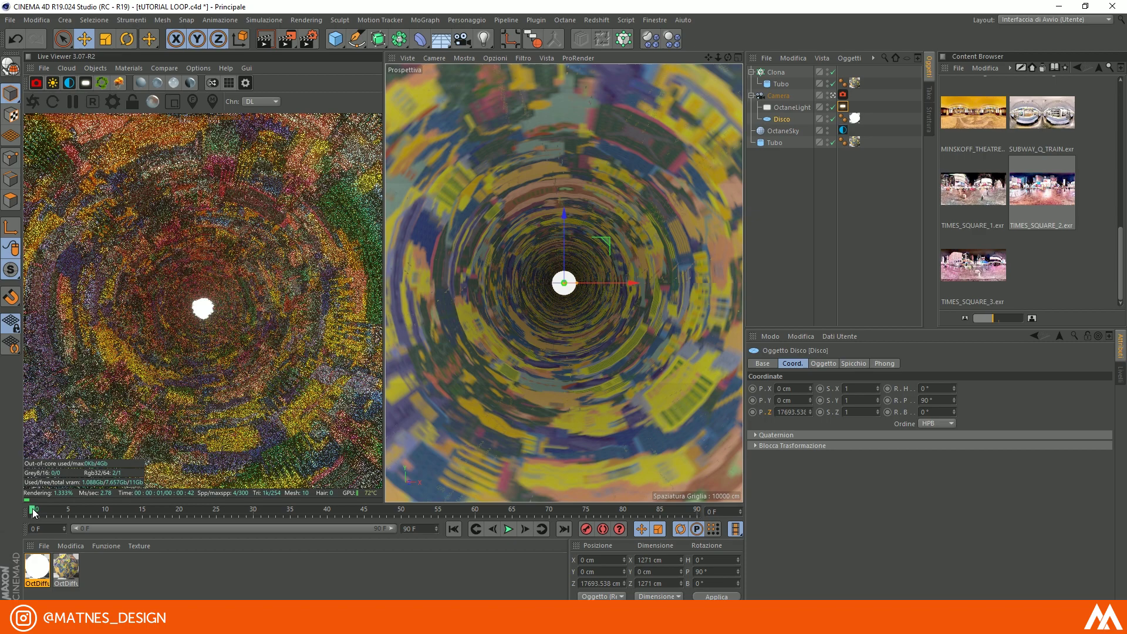
{"action": "left_click_drag", "start_coordinate": [34, 513], "coordinate": [784, 463]}
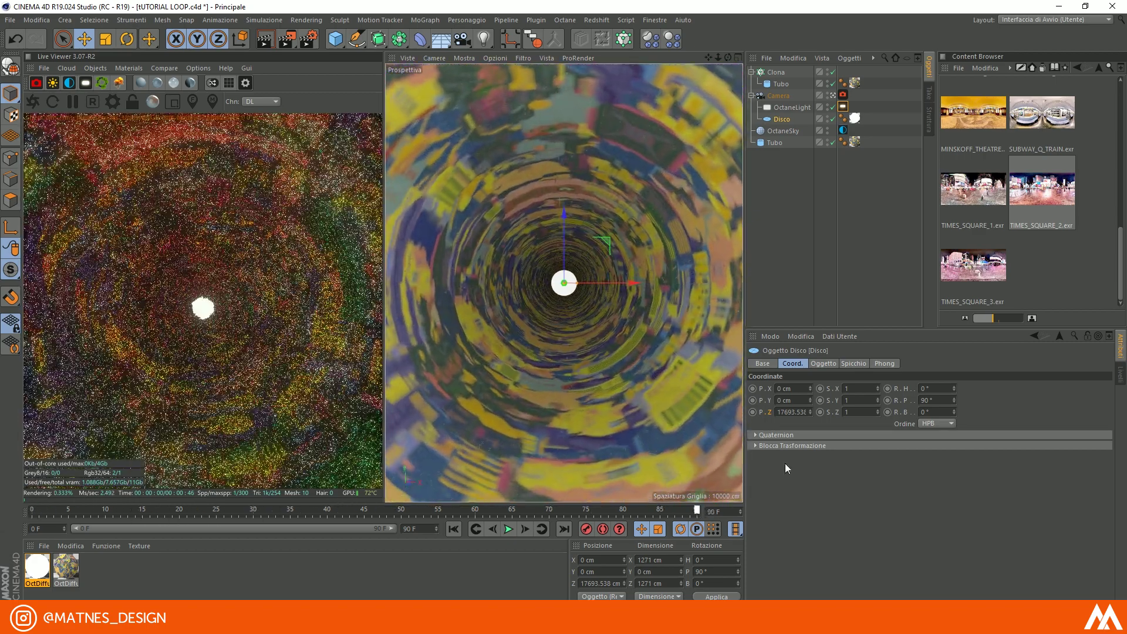
{"action": "left_click", "coordinate": [40, 509]}
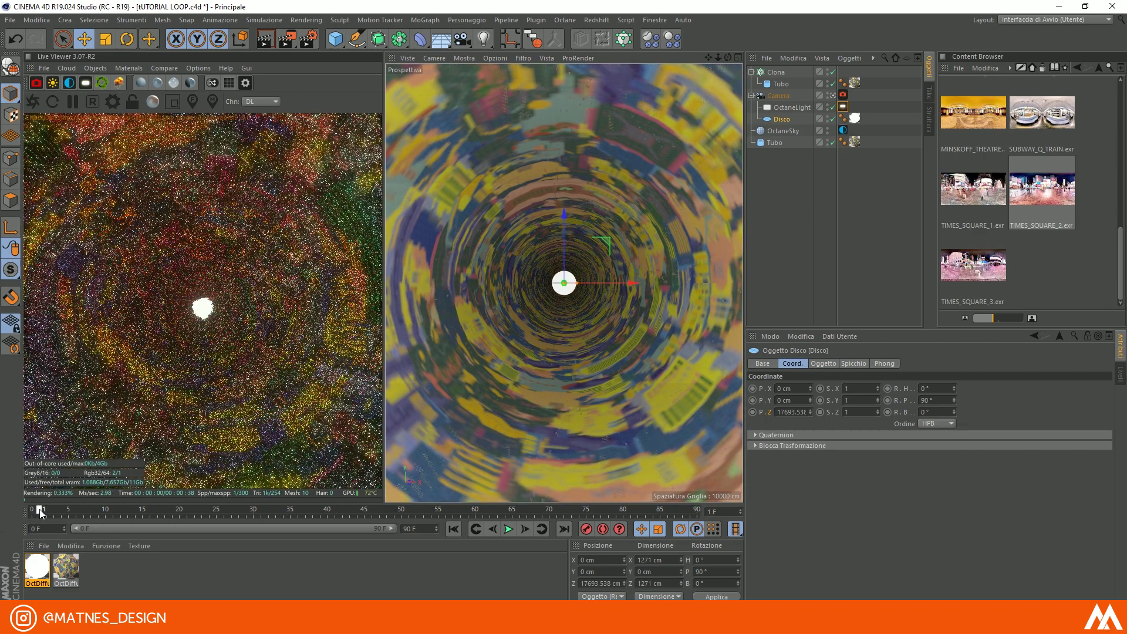
- Play the camera animation from frame 0 to check the loop
{"action": "left_click_drag", "start_coordinate": [39, 509], "coordinate": [33, 509]}
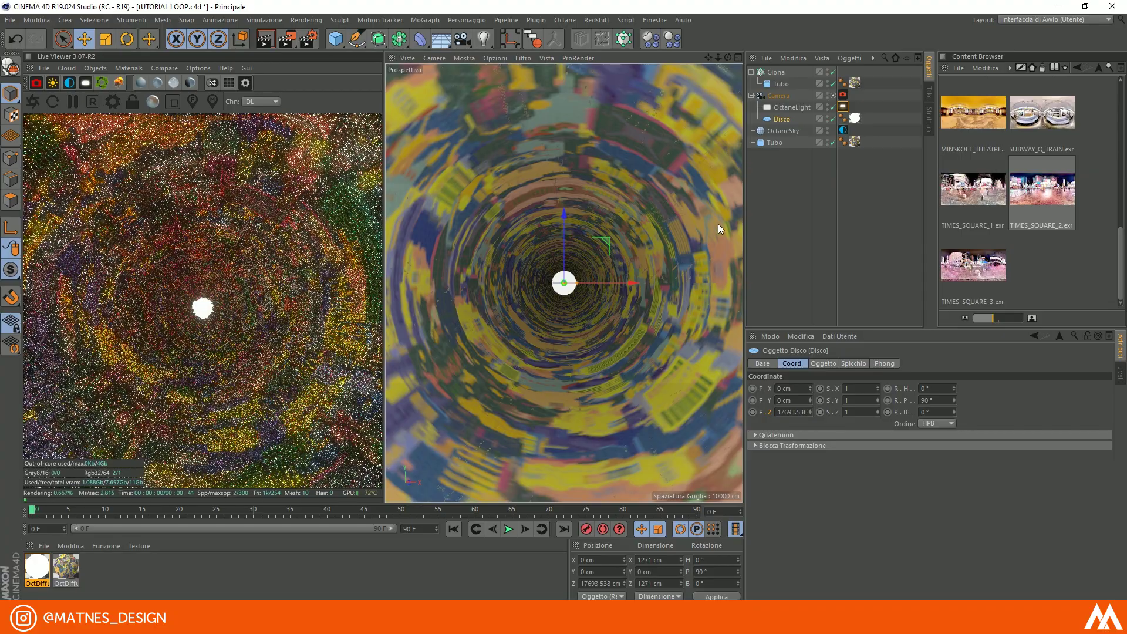
{"action": "key", "text": "F8"}
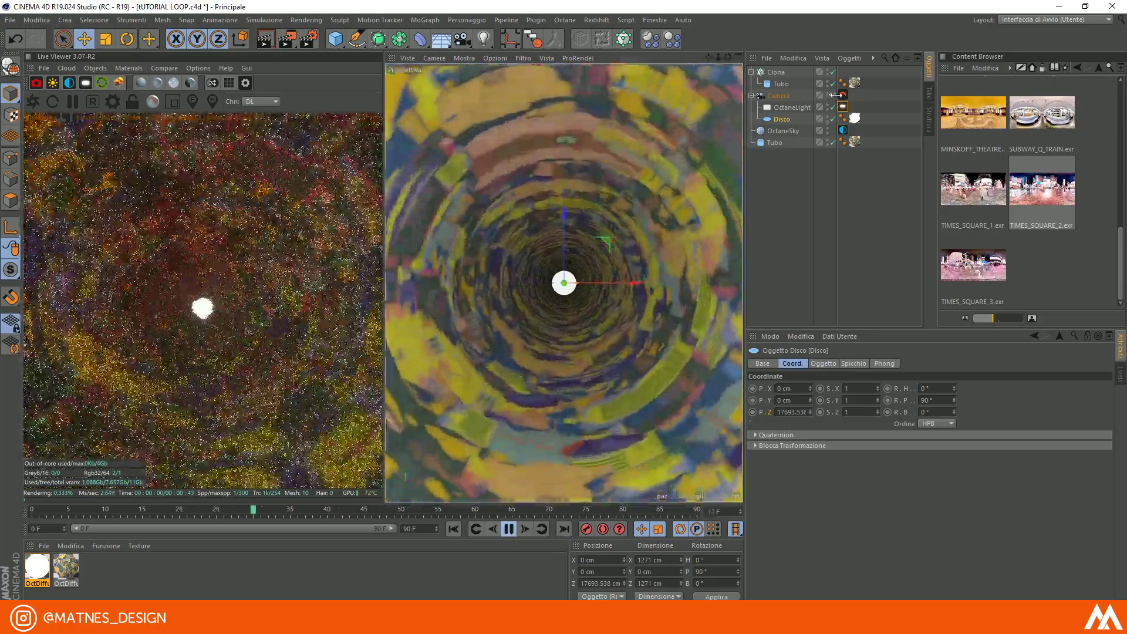
- Leave the camera view, disable the standalone tube and set the cloner's count to 8
{"action": "left_click", "coordinate": [832, 95]}
{"action": "scroll", "coordinate": [591, 258], "scroll_direction": "down", "scroll_amount": 5}
{"action": "scroll", "coordinate": [592, 258], "scroll_direction": "down", "scroll_amount": 5}
{"action": "left_click", "coordinate": [774, 143]}
{"action": "left_click", "coordinate": [832, 142]}
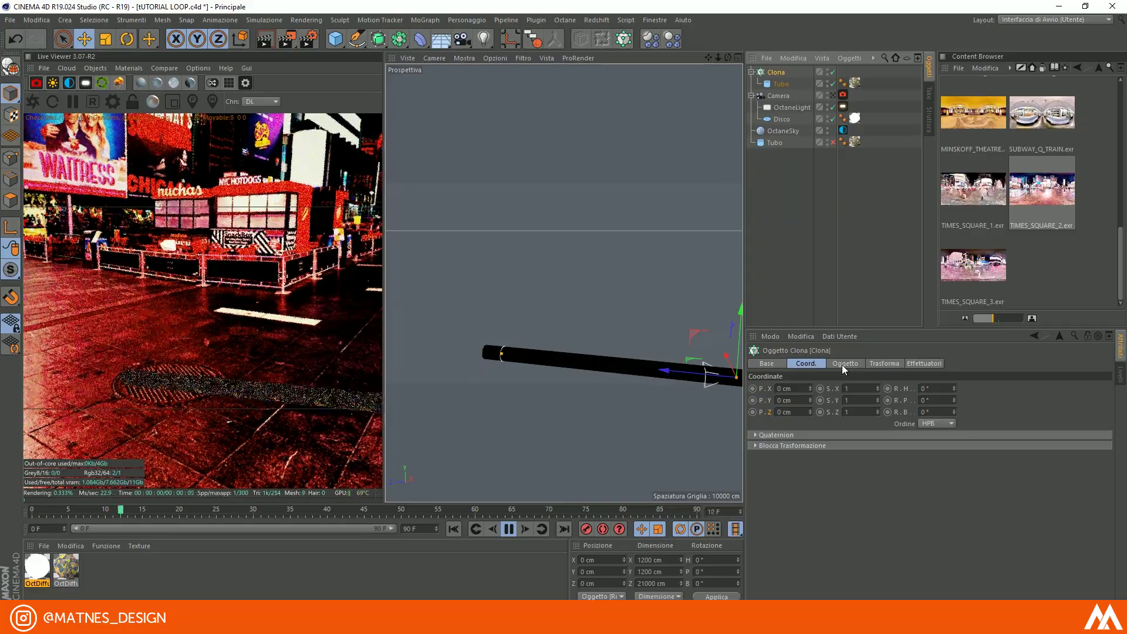
{"action": "left_click", "coordinate": [844, 363]}
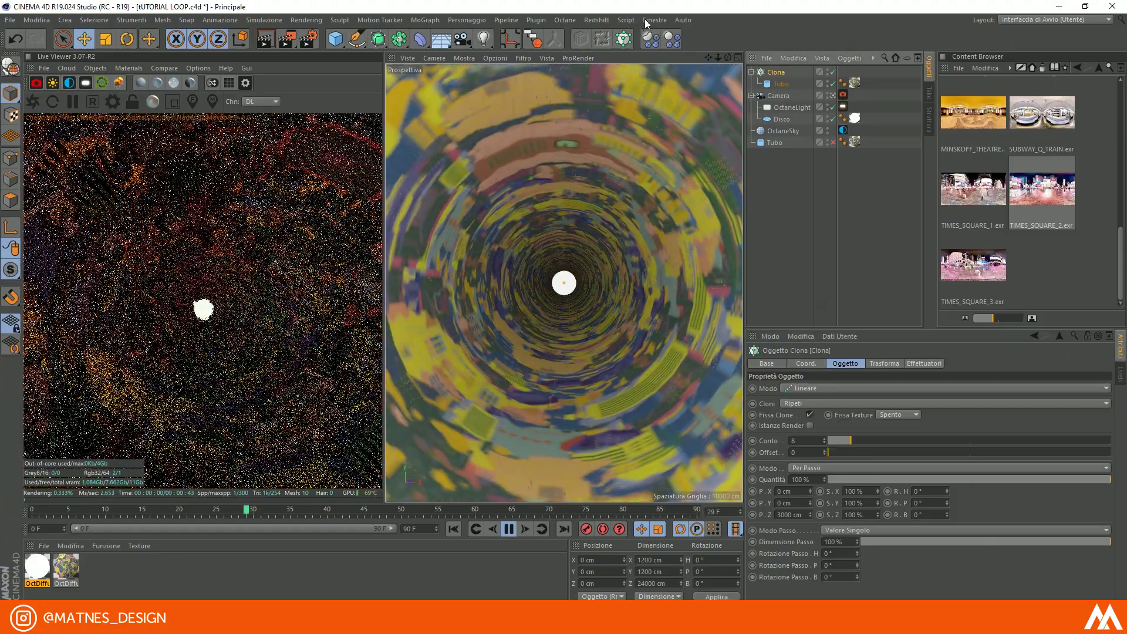
- Open the F-Curve timeline, enlarge its window and frame the camera's full Z position curve
{"action": "left_click", "coordinate": [655, 19]}
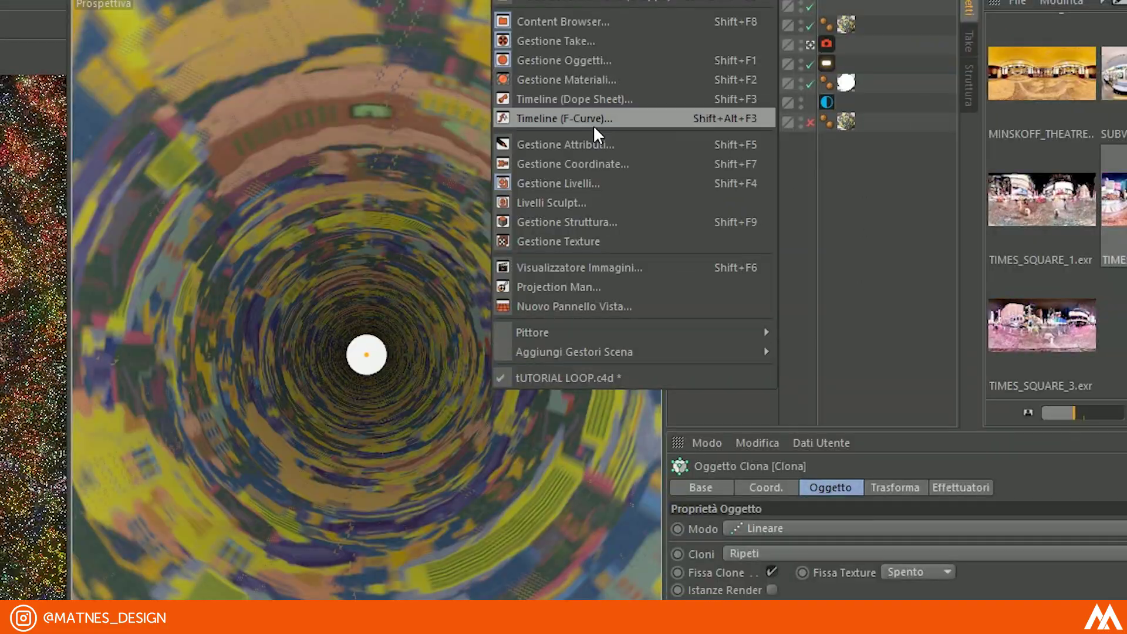
{"action": "left_click", "coordinate": [684, 140]}
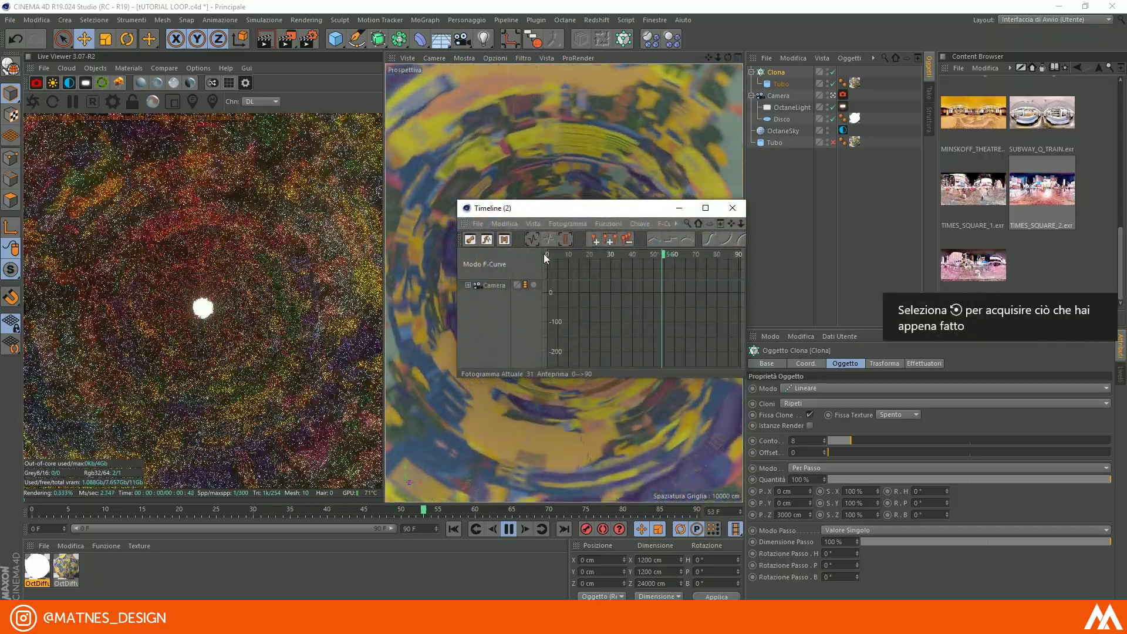
{"action": "left_click", "coordinate": [497, 286]}
{"action": "left_click_drag", "start_coordinate": [616, 209], "coordinate": [501, 95]}
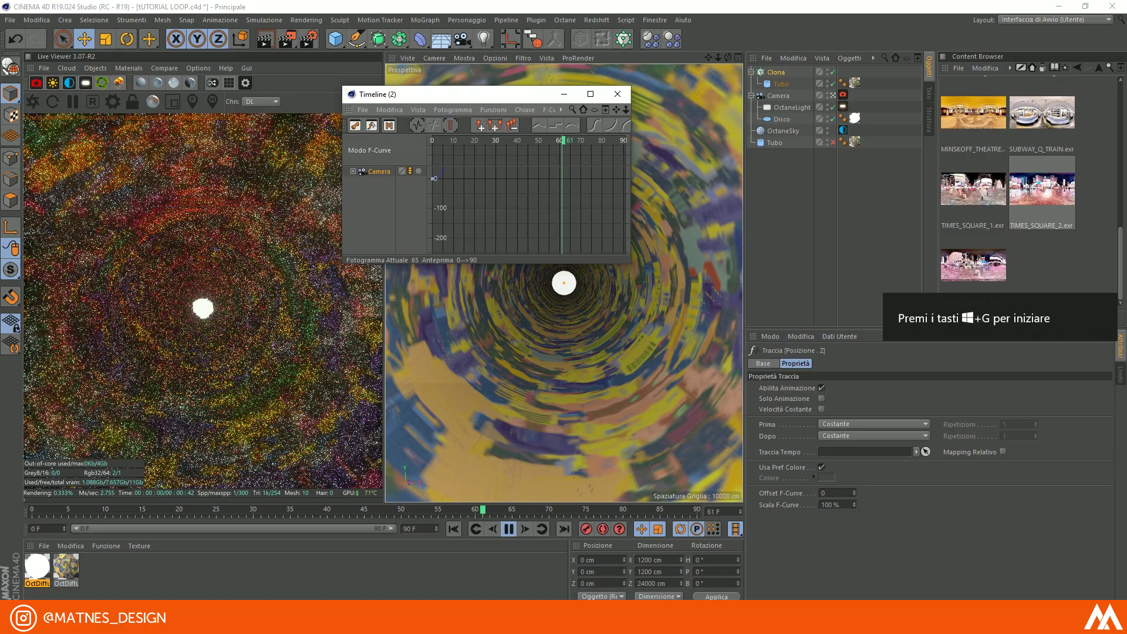
{"action": "left_click_drag", "start_coordinate": [632, 264], "coordinate": [877, 422]}
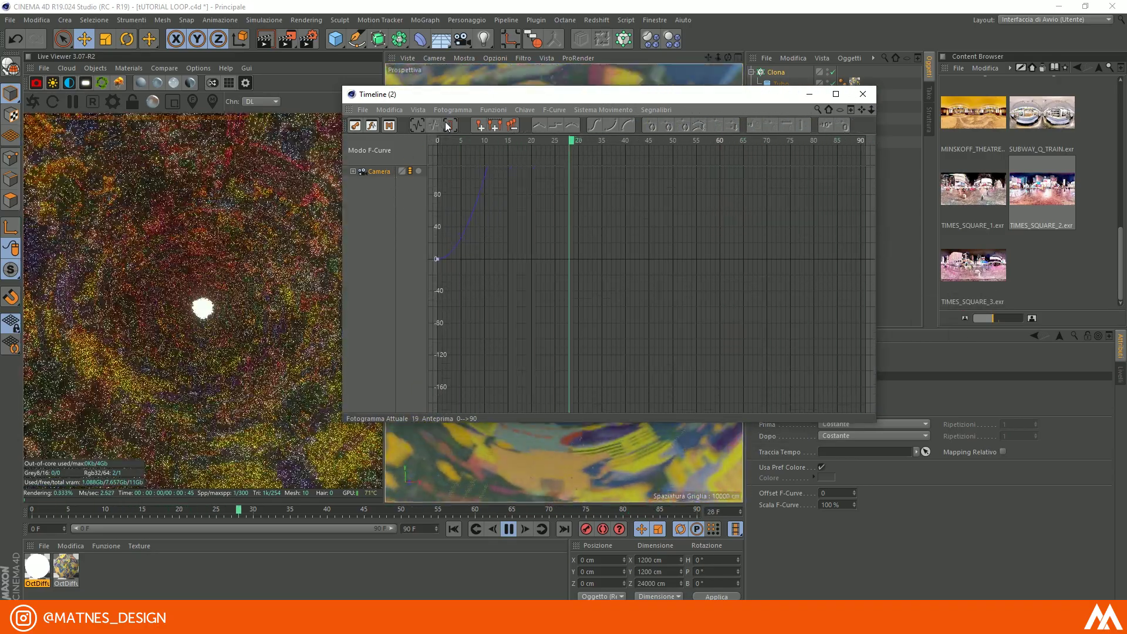
{"action": "left_click", "coordinate": [415, 124]}
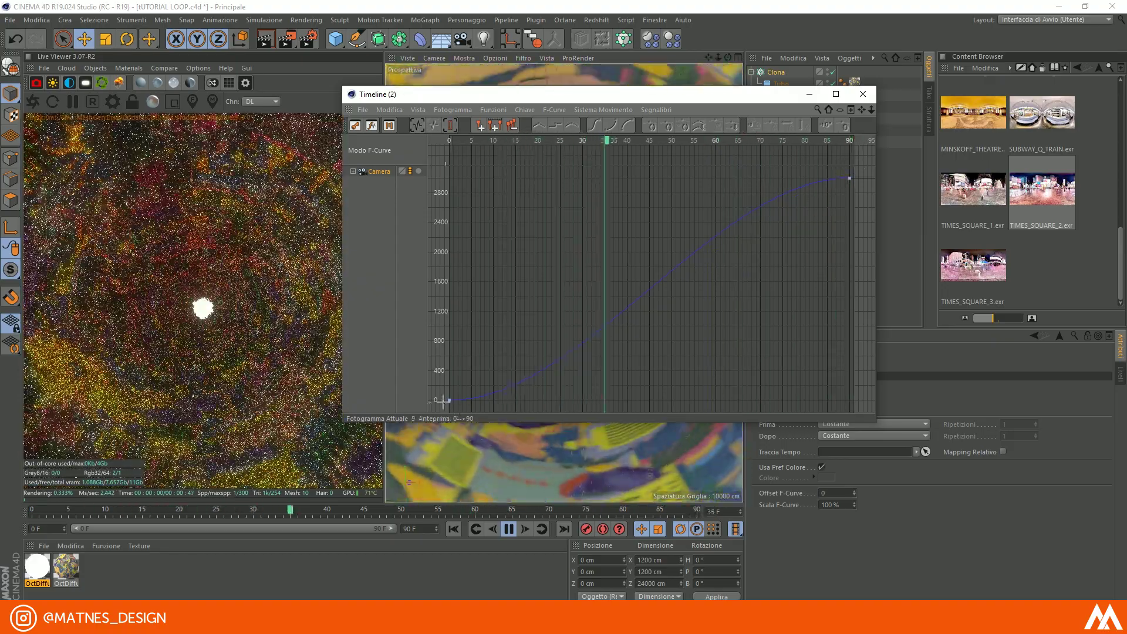
- Set both keys of the camera's Z position curve to linear interpolation and close the timeline
{"action": "left_click_drag", "start_coordinate": [847, 156], "coordinate": [868, 152]}
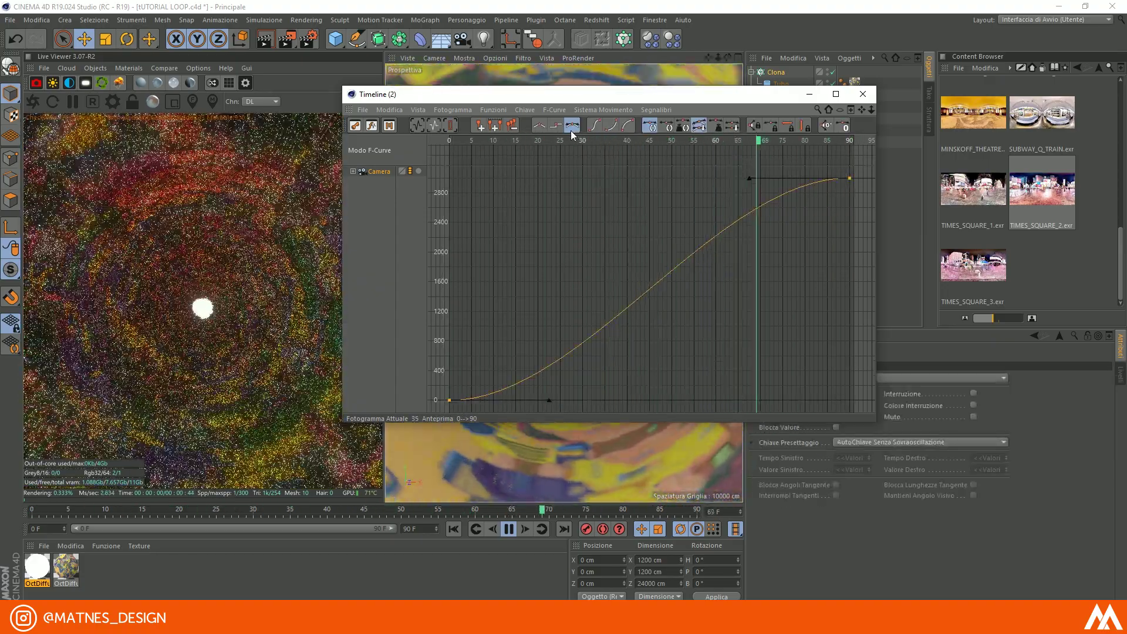
{"action": "left_click", "coordinate": [544, 128]}
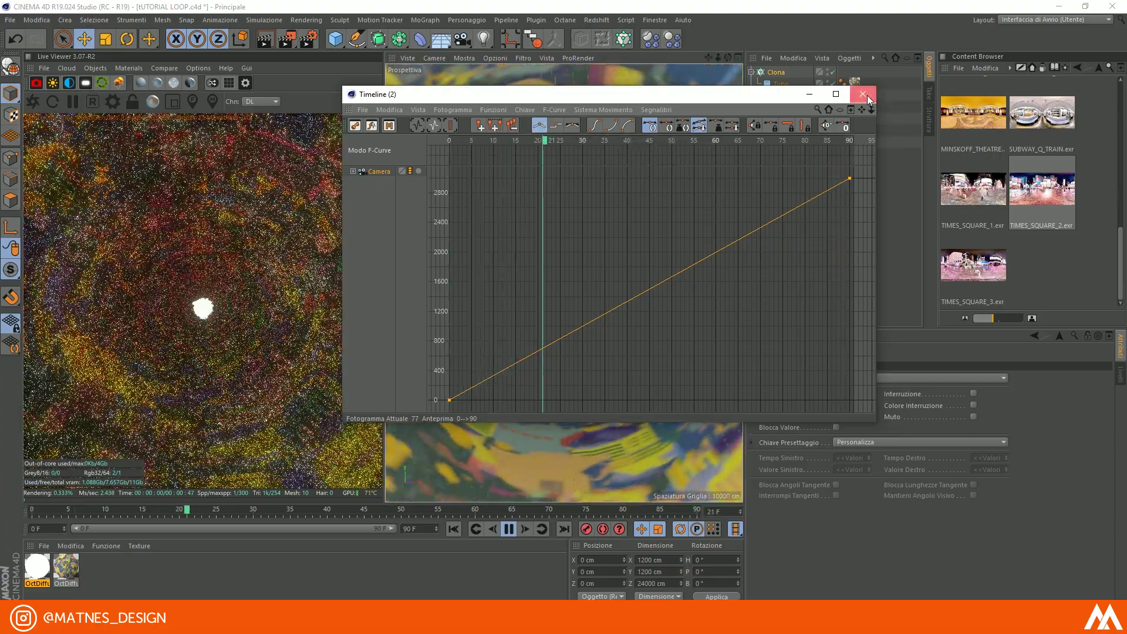
{"action": "left_click", "coordinate": [863, 94]}
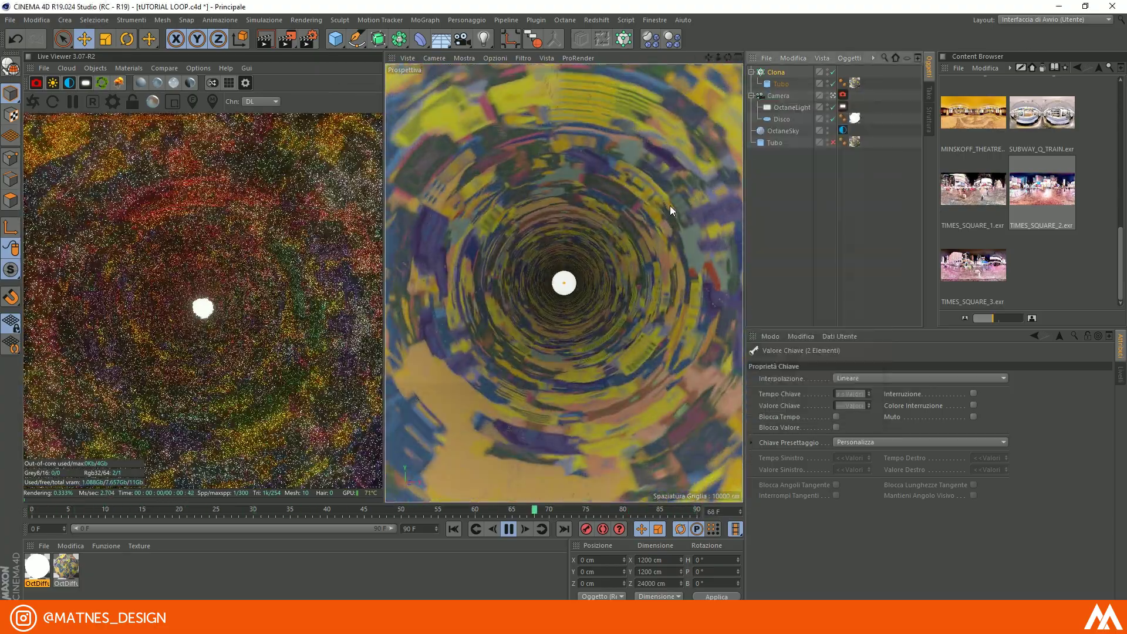
- Stop the playback and check the tunnel with a render region in the Live Viewer
{"action": "left_click", "coordinate": [509, 529]}
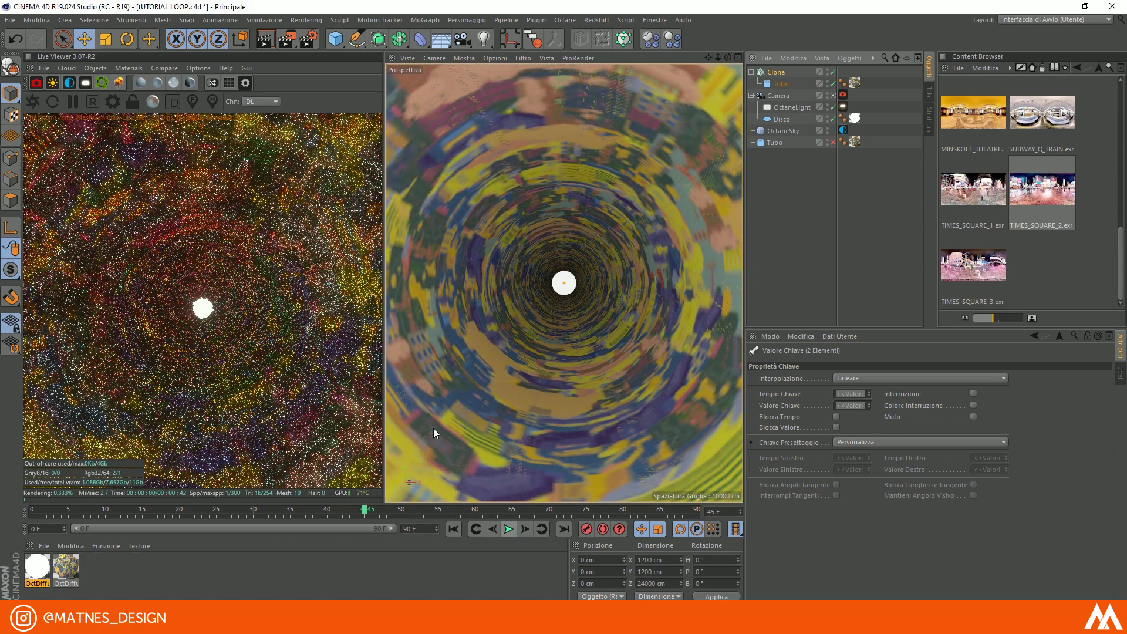
{"action": "left_click", "coordinate": [173, 102]}
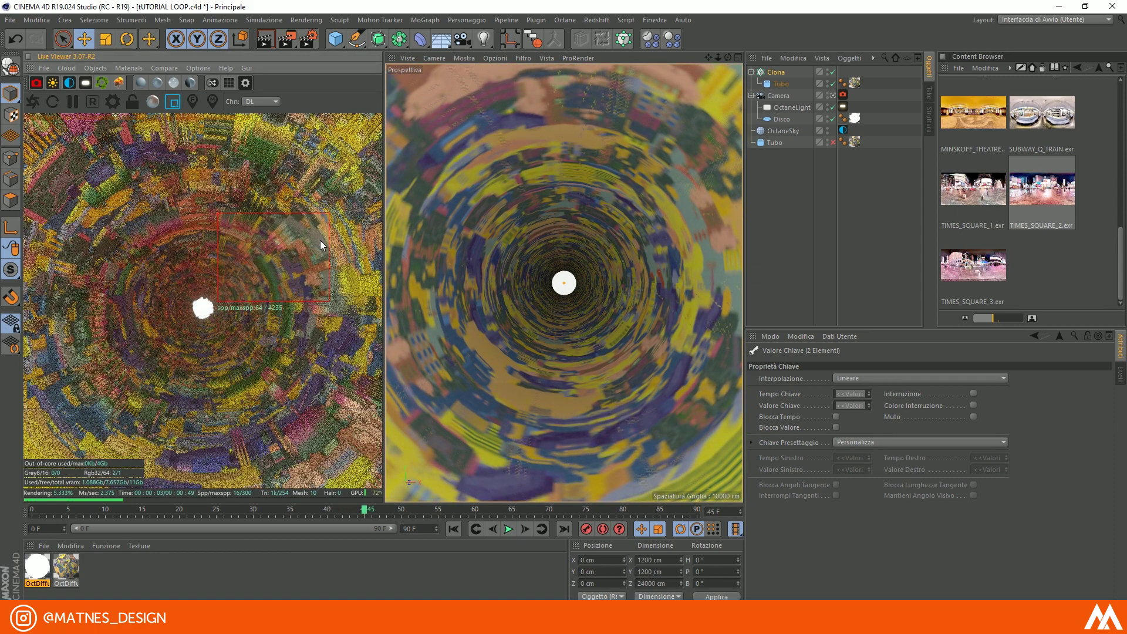
{"action": "left_click", "coordinate": [173, 102]}
- Duplicate the cloned tube outside the cloner and create a new Octane diffuse material
{"action": "left_click", "coordinate": [776, 73]}
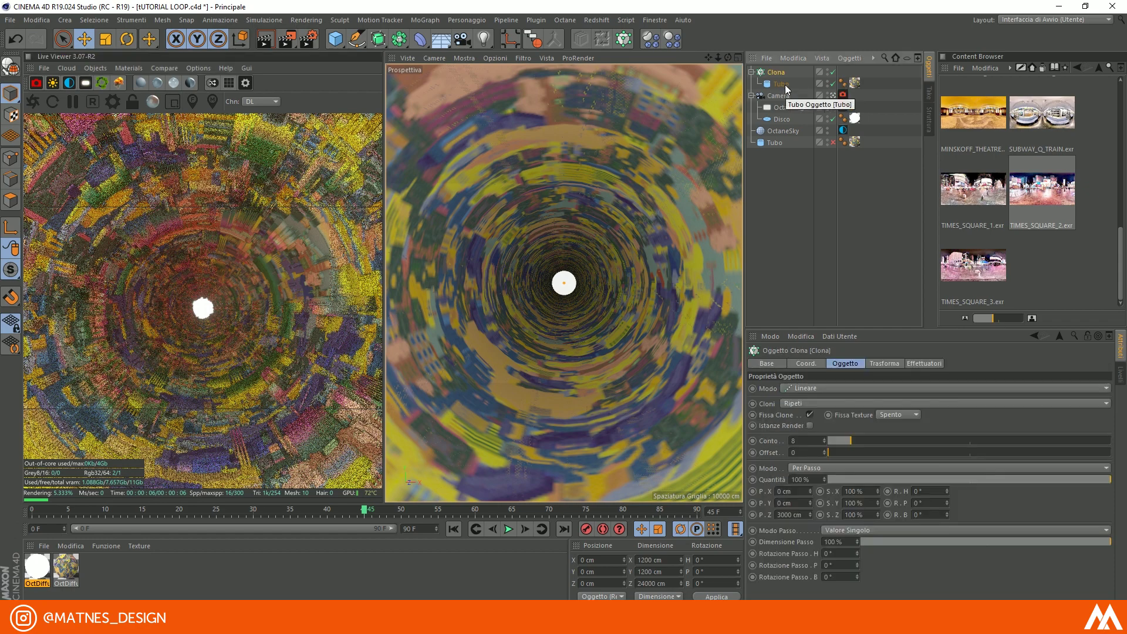
{"action": "left_click_drag", "start_coordinate": [784, 86], "coordinate": [780, 159], "text": "ctrl"}
{"action": "left_click", "coordinate": [854, 154]}
{"action": "left_click", "coordinate": [38, 569]}
{"action": "key", "text": "Delete"}
{"action": "left_click", "coordinate": [142, 86]}
{"action": "double_click", "coordinate": [42, 578]}
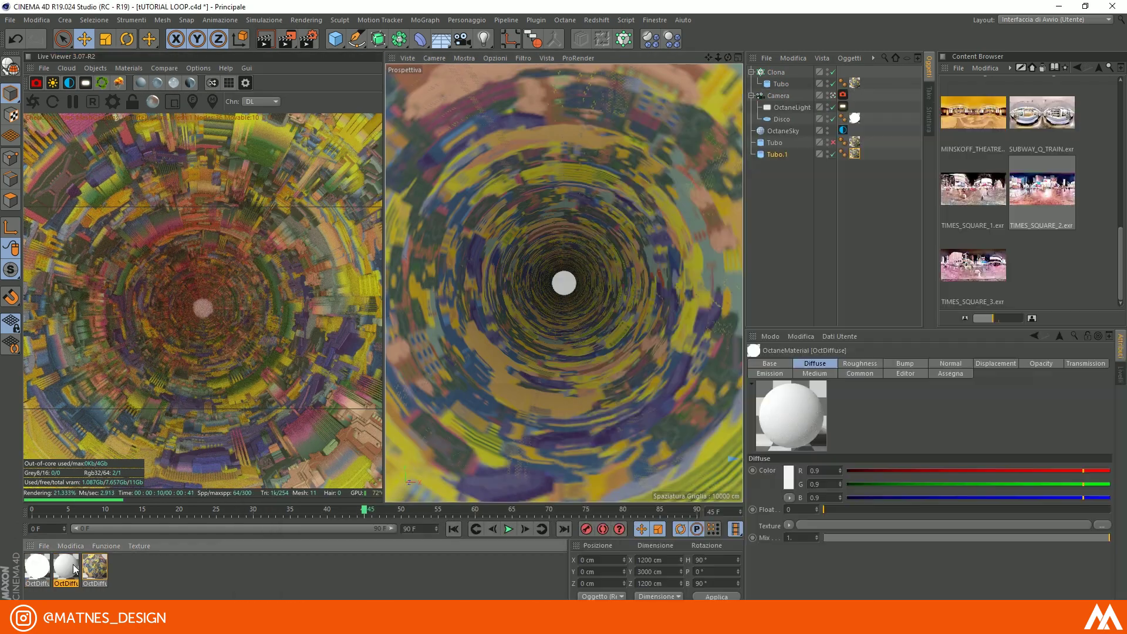
- Add the Alpha image as a texture node in the new material and connect it to Opacity
{"action": "double_click", "coordinate": [66, 566]}
{"action": "left_click", "coordinate": [208, 219]}
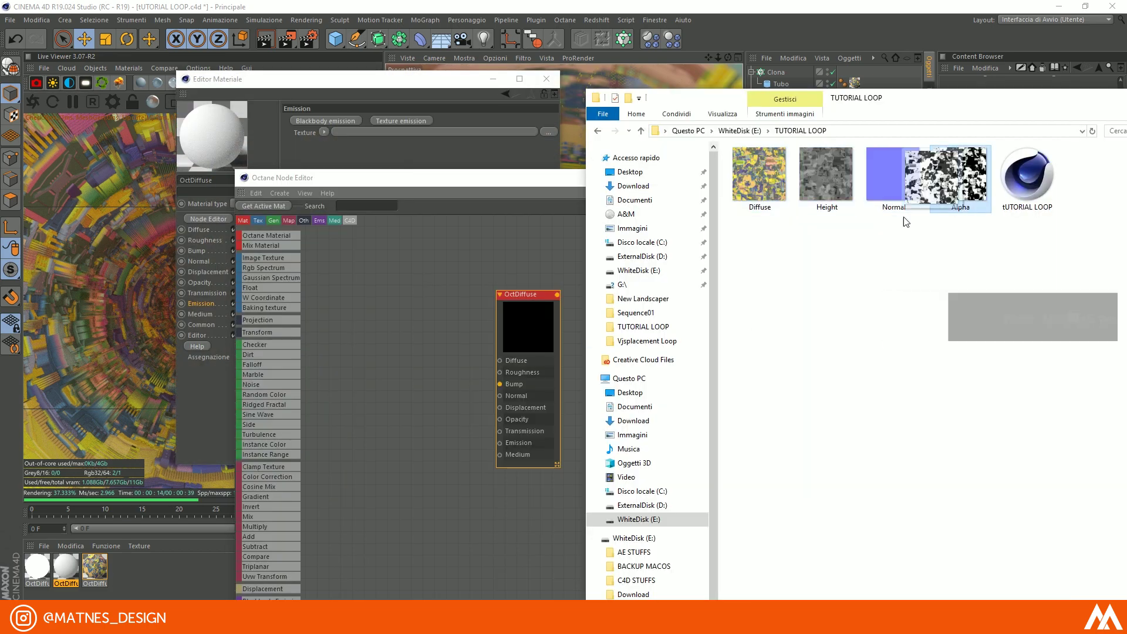
{"action": "left_click_drag", "start_coordinate": [906, 222], "coordinate": [448, 323]}
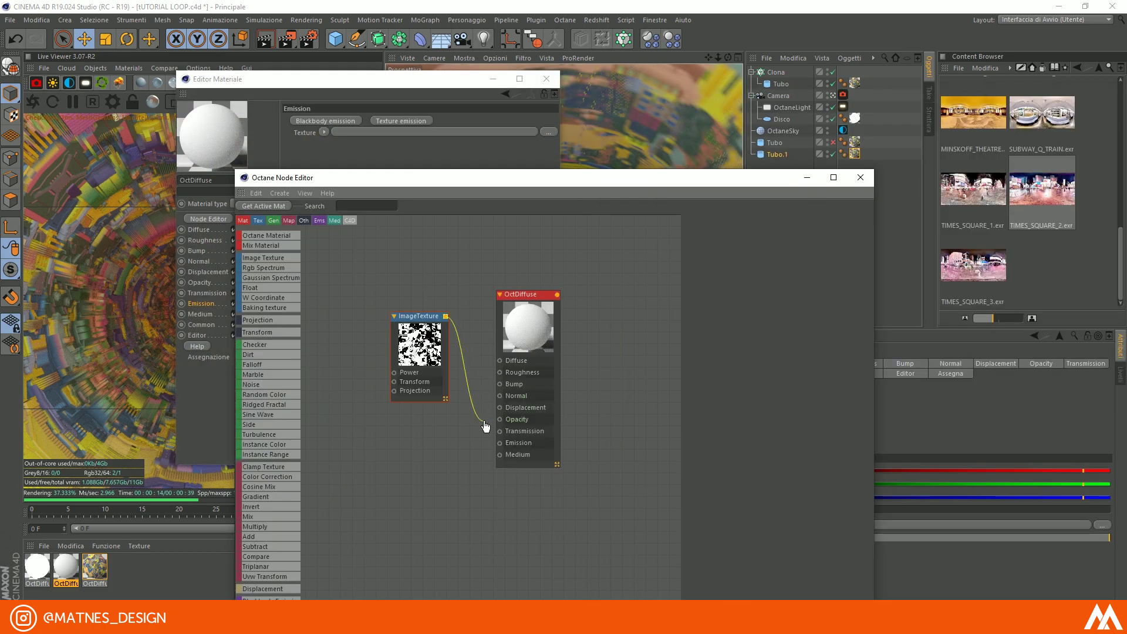
{"action": "left_click", "coordinate": [541, 329]}
{"action": "left_click_drag", "start_coordinate": [541, 328], "coordinate": [588, 305]}
{"action": "left_click", "coordinate": [420, 346]}
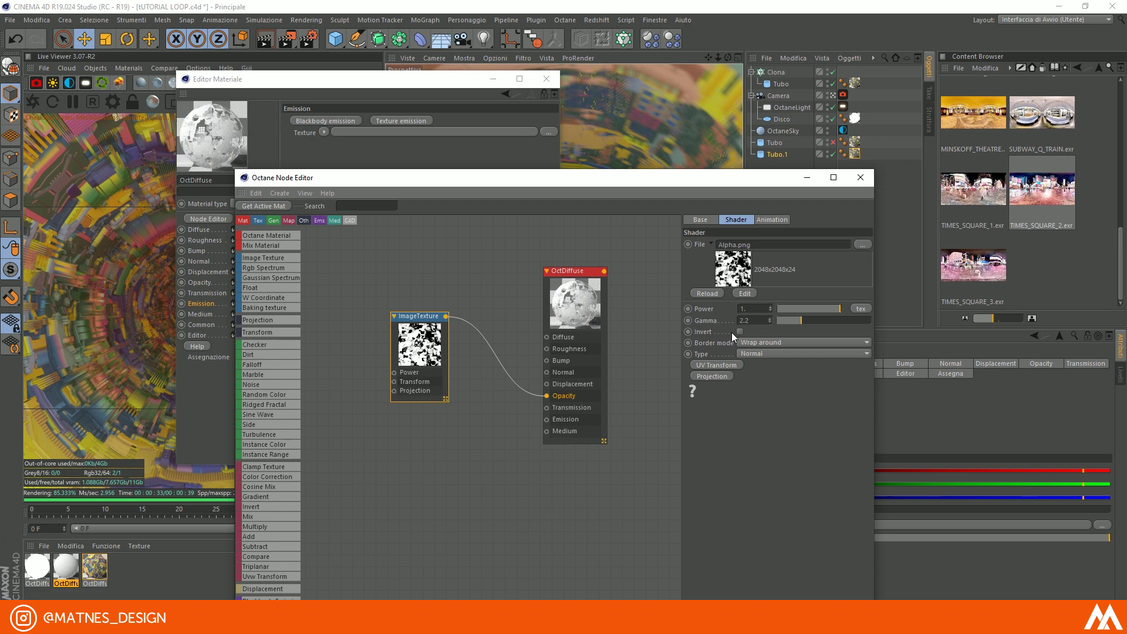
{"action": "left_click", "coordinate": [860, 177]}
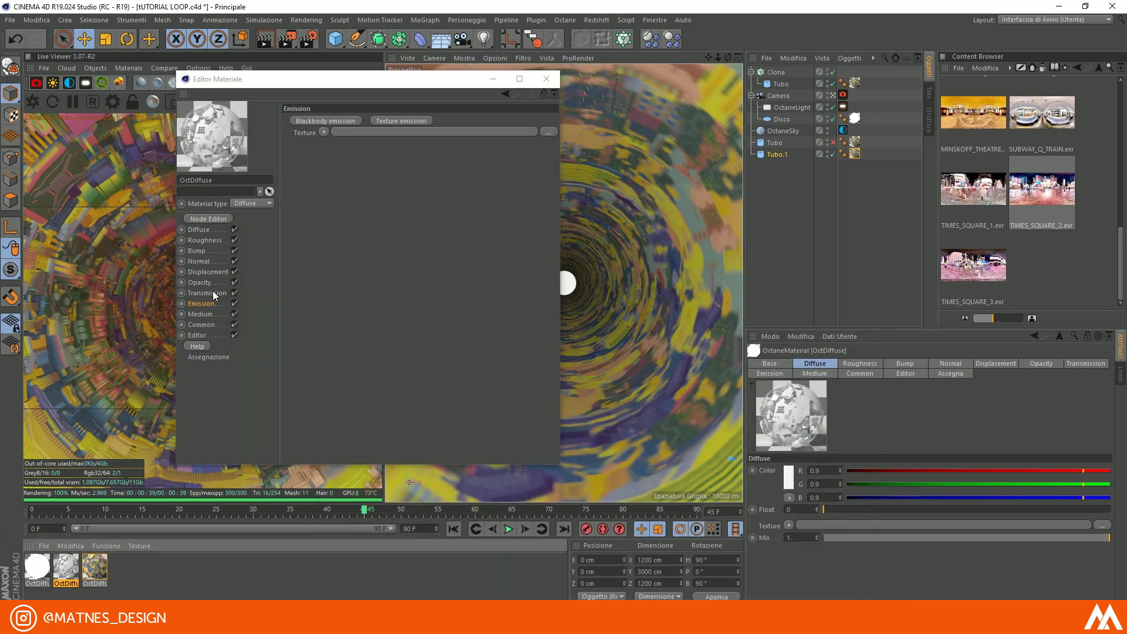
- Add a blackbody emission to the new material and give it a cyan RgbSpectrum texture
{"action": "left_click", "coordinate": [322, 121]}
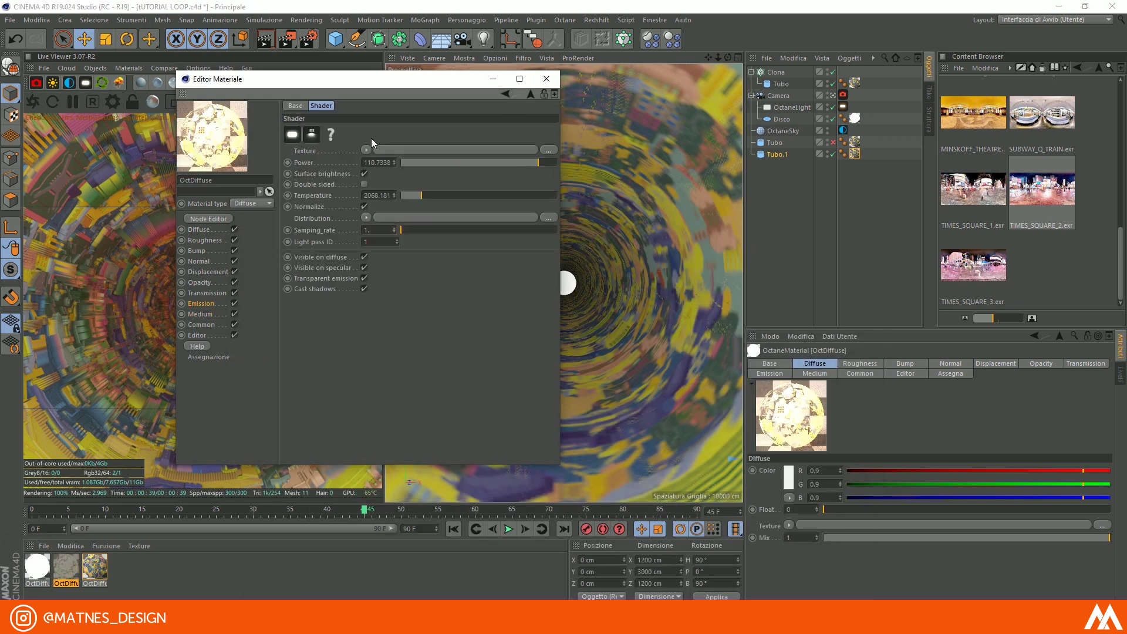
{"action": "left_click", "coordinate": [366, 151]}
{"action": "mouse_move", "coordinate": [387, 370]}
{"action": "left_click", "coordinate": [456, 446]}
{"action": "key", "text": "ctrl+z"}
{"action": "left_click", "coordinate": [366, 151]}
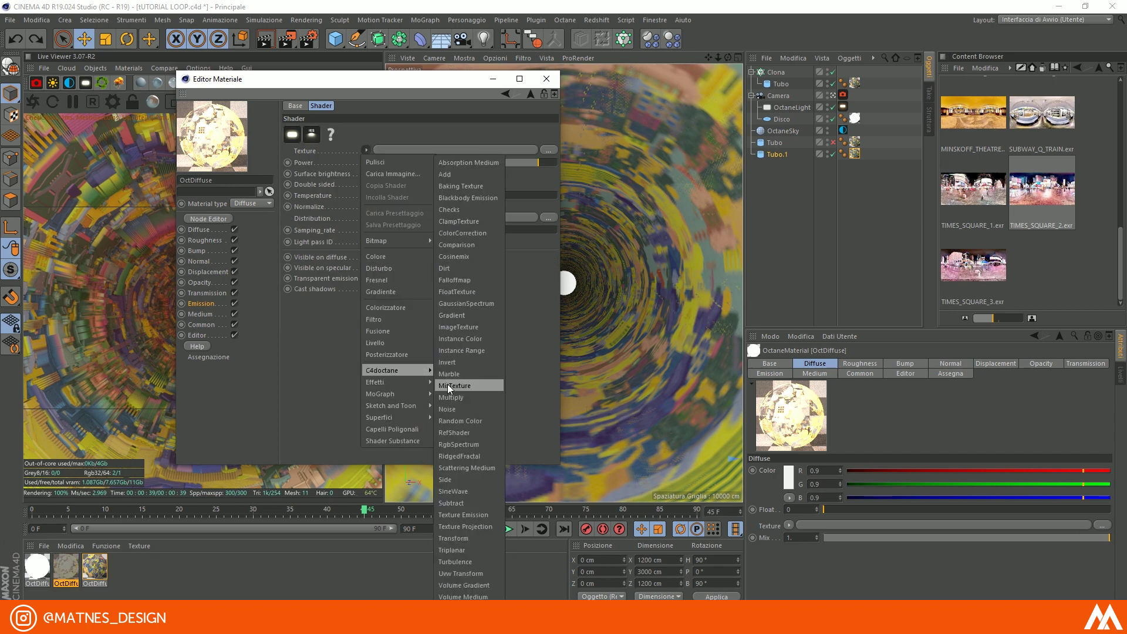
{"action": "left_click", "coordinate": [456, 445]}
{"action": "left_click", "coordinate": [379, 174]}
{"action": "left_click", "coordinate": [395, 132]}
{"action": "left_click", "coordinate": [530, 94]}
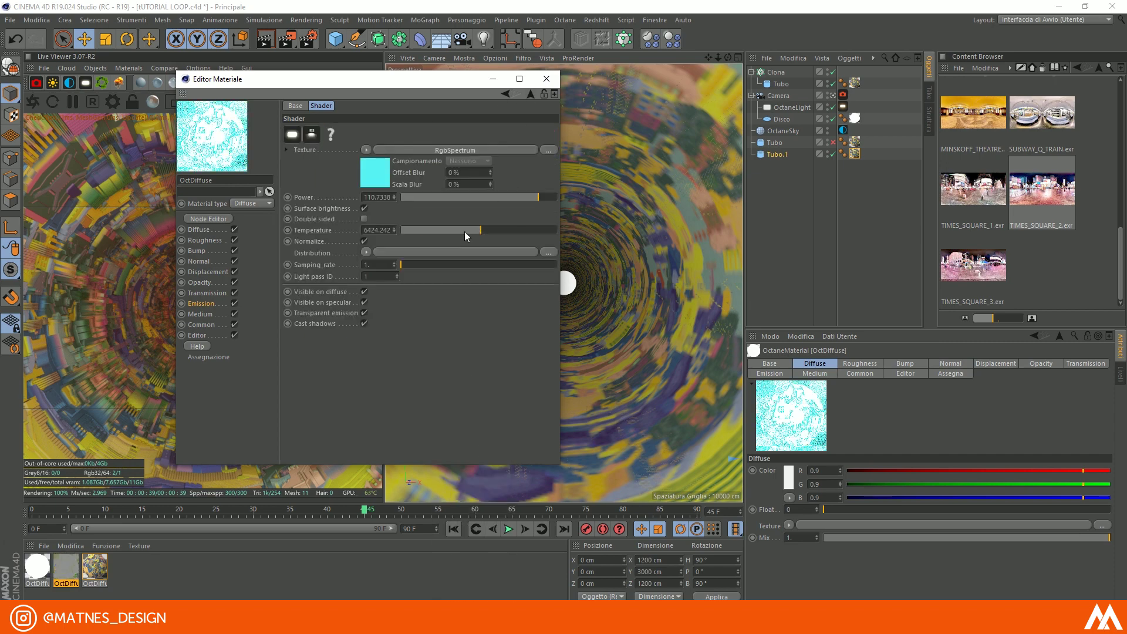
- Set the emission temperature to 6000, lower its power to about 0.027 and make the material's diffuse colour cyan
{"action": "type", "text": "6000"}
{"action": "key", "text": "Return"}
{"action": "left_click_drag", "start_coordinate": [415, 198], "coordinate": [459, 197]}
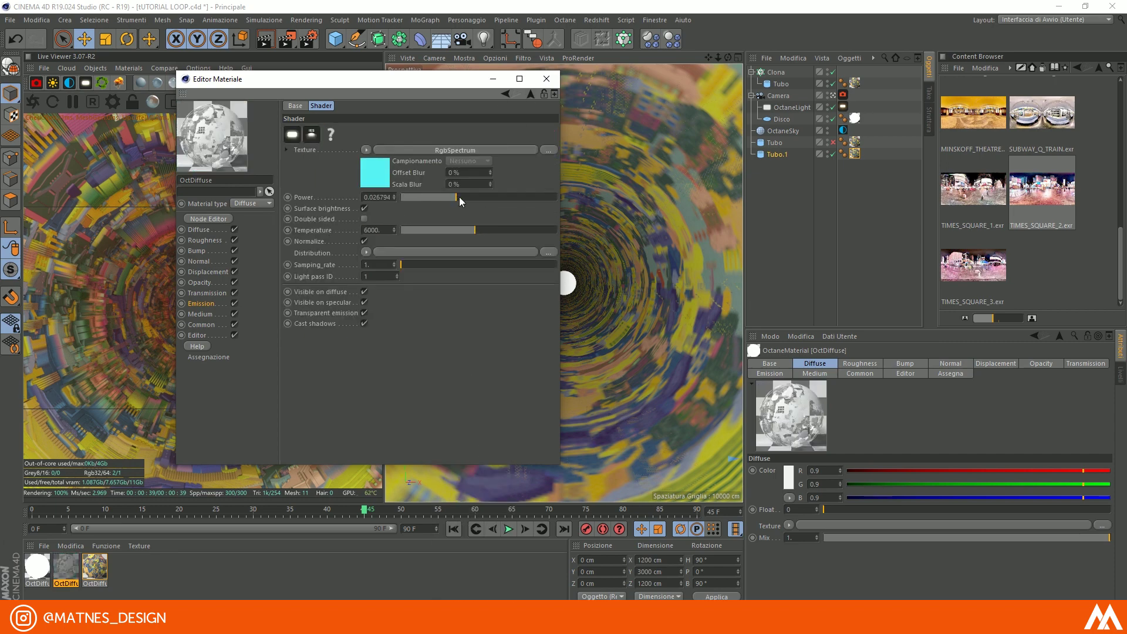
{"action": "left_click", "coordinate": [243, 228]}
{"action": "left_click", "coordinate": [554, 82]}
- Apply the cyan material to the duplicated tube and scale the tube down to about 99 cm across
{"action": "left_click_drag", "start_coordinate": [65, 567], "coordinate": [777, 155]}
{"action": "left_click", "coordinate": [777, 155]}
{"action": "key", "text": "t"}
{"action": "left_click_drag", "start_coordinate": [576, 266], "coordinate": [508, 531]}
{"action": "left_click", "coordinate": [509, 529]}
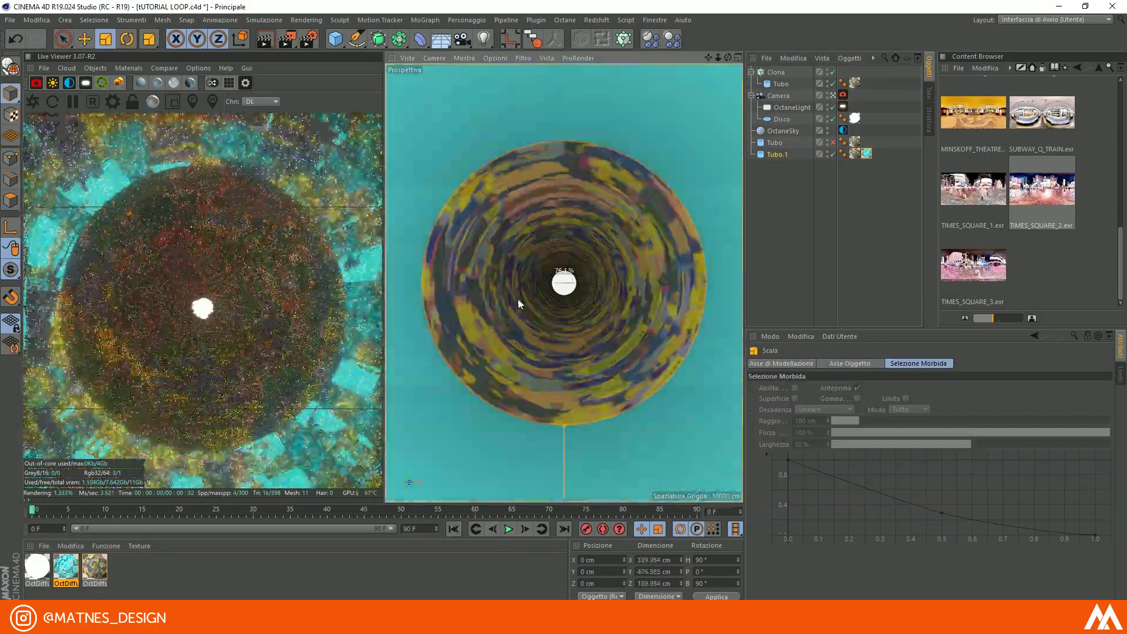
- Outside the camera view, rescale the duplicated tube to about 467 cm across, and re-enable the original standalone tube
{"action": "left_click", "coordinate": [832, 96]}
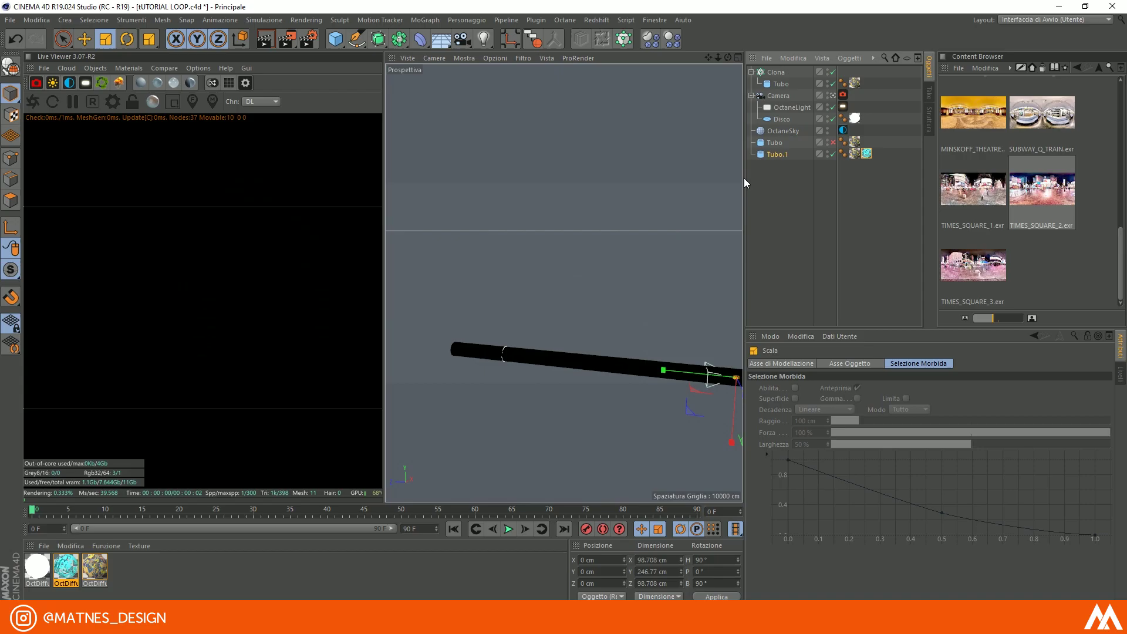
{"action": "left_click_drag", "start_coordinate": [657, 264], "coordinate": [675, 334], "text": "alt"}
{"action": "scroll", "coordinate": [481, 335], "scroll_direction": "up", "scroll_amount": 5}
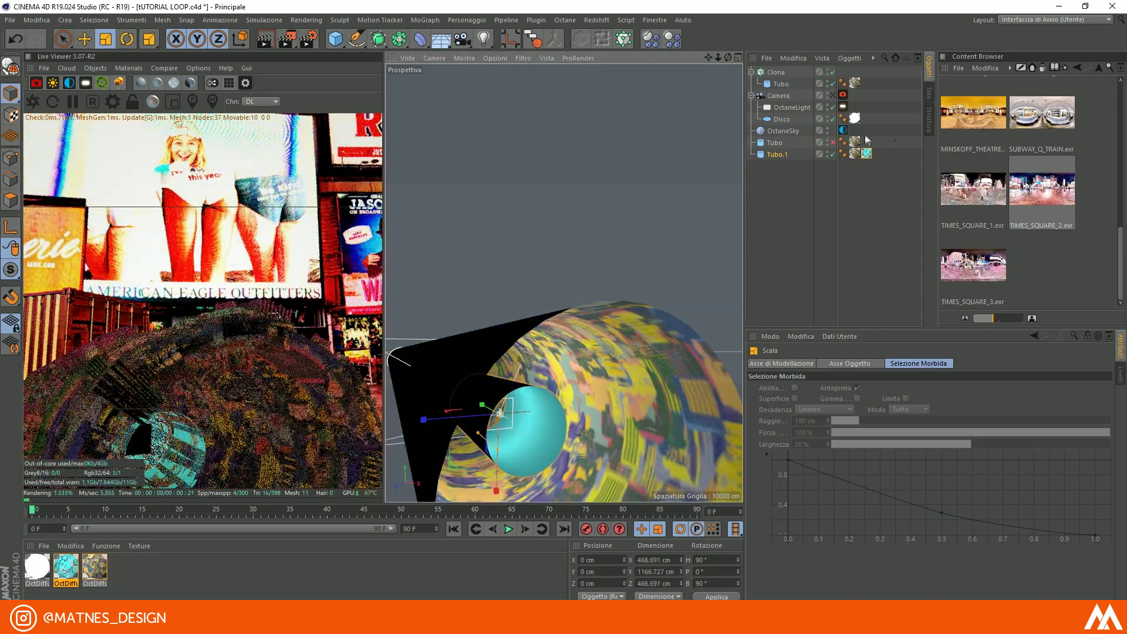
{"action": "left_click", "coordinate": [832, 96]}
{"action": "left_click", "coordinate": [833, 143]}
- Stretch the duplicated tube's height to about 11823 cm
{"action": "left_click", "coordinate": [797, 153]}
{"action": "left_click_drag", "start_coordinate": [564, 425], "coordinate": [563, 294]}
{"action": "key", "text": "ctrl+z"}
{"action": "left_click_drag", "start_coordinate": [564, 426], "coordinate": [572, 297]}
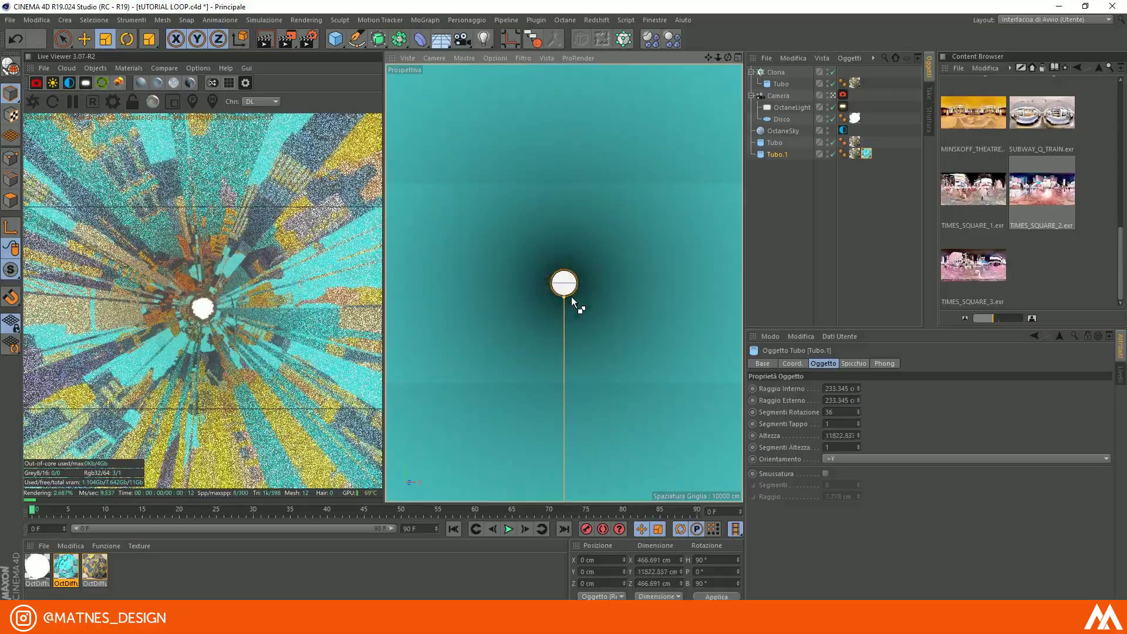
- Delete the duplicated tube's old texture tag and give the cyan one about -37% U length, 129% V length and no tiling
{"action": "left_click", "coordinate": [854, 154]}
{"action": "key", "text": "Delete"}
{"action": "left_click", "coordinate": [855, 155]}
{"action": "left_click_drag", "start_coordinate": [836, 485], "coordinate": [836, 587]}
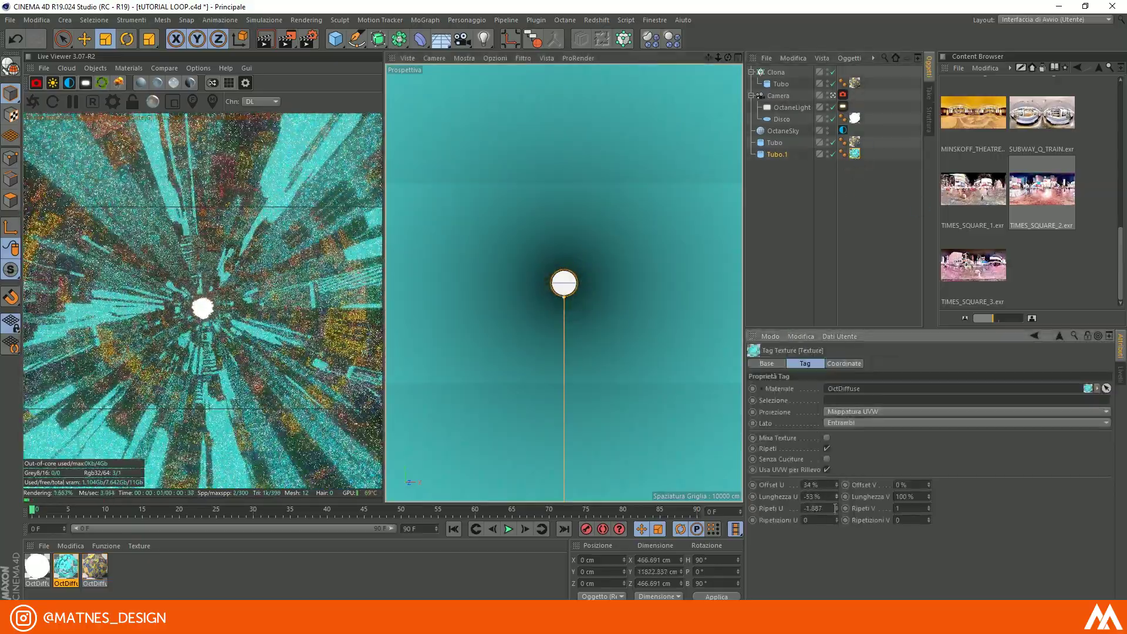
{"action": "left_click_drag", "start_coordinate": [836, 509], "coordinate": [837, 556]}
{"action": "left_click", "coordinate": [827, 448]}
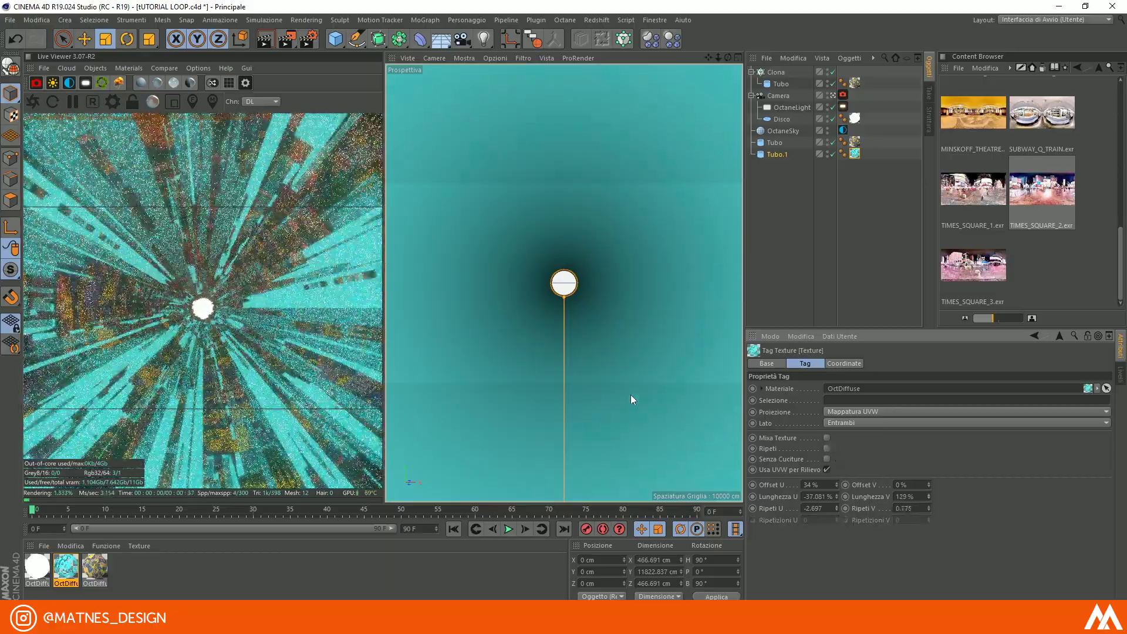
- Scale the duplicated tube up to about 1186 cm across and 30045 cm long
{"action": "left_click_drag", "start_coordinate": [631, 376], "coordinate": [704, 321]}
{"action": "left_click_drag", "start_coordinate": [567, 297], "coordinate": [637, 300]}
- Increase the cyan material's blackbody emission power and play the animation to preview it
{"action": "double_click", "coordinate": [66, 566]}
{"action": "left_click_drag", "start_coordinate": [284, 85], "coordinate": [447, 91]}
{"action": "left_click", "coordinate": [359, 310]}
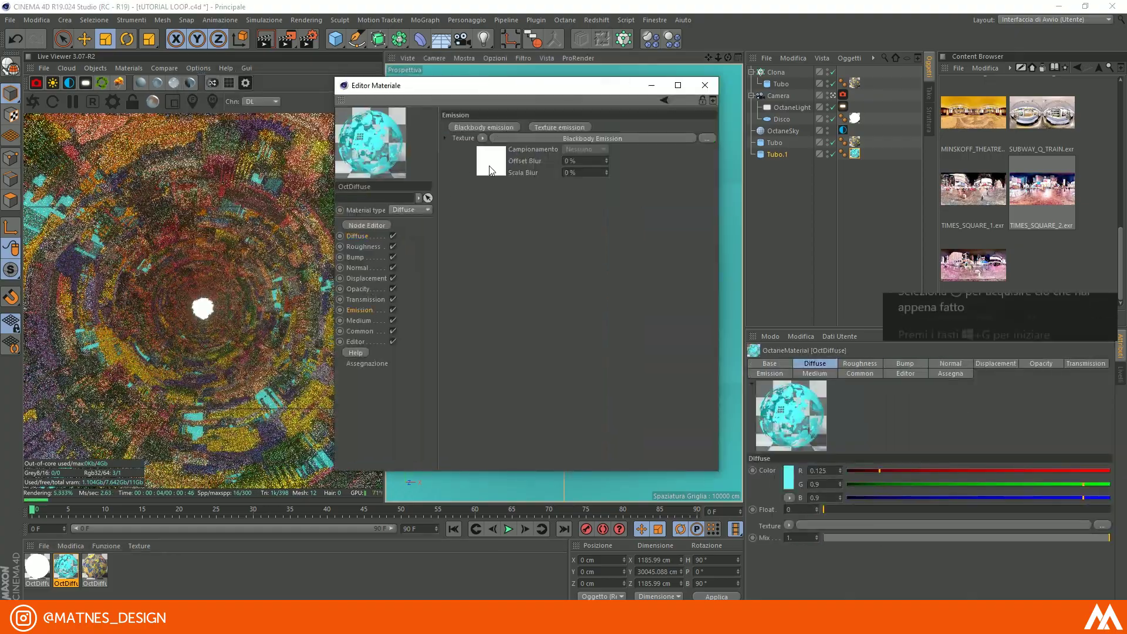
{"action": "left_click", "coordinate": [594, 137]}
{"action": "left_click_drag", "start_coordinate": [651, 204], "coordinate": [657, 209]}
{"action": "left_click", "coordinate": [705, 86]}
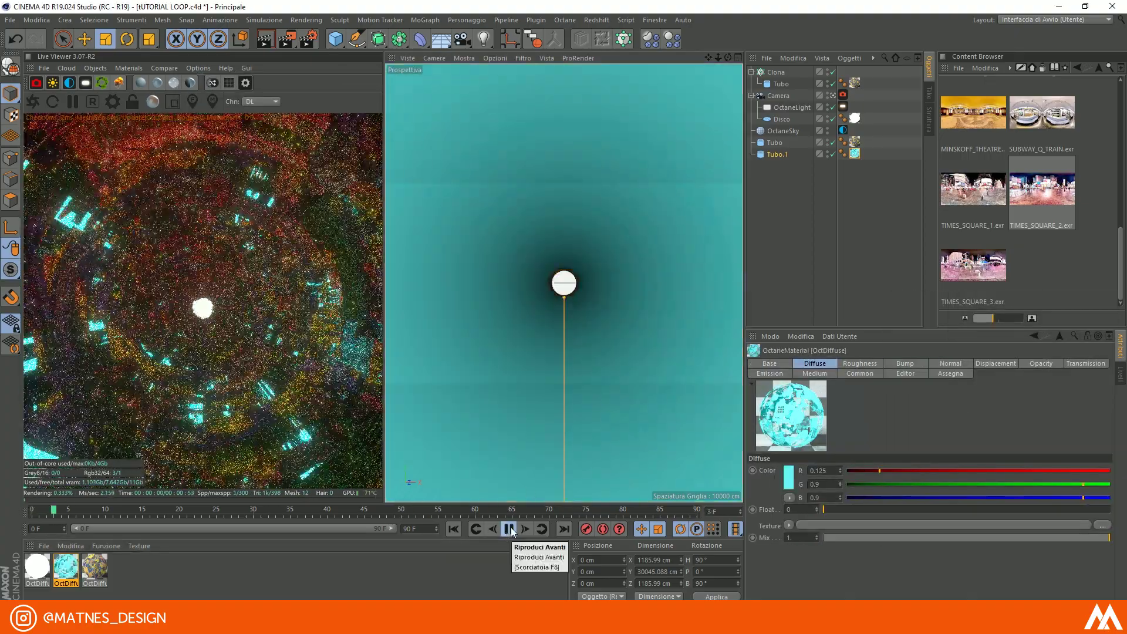
{"action": "left_click", "coordinate": [509, 529]}
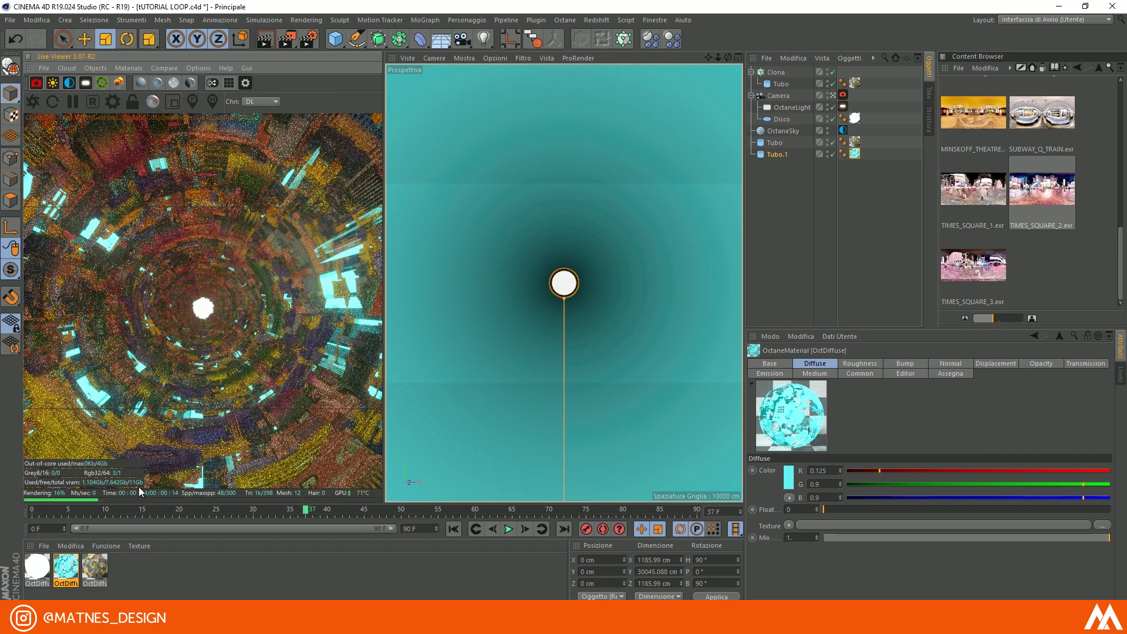
- Set the white disc material's emission power to about 77.5 and its temperature to 12000
{"action": "double_click", "coordinate": [37, 567]}
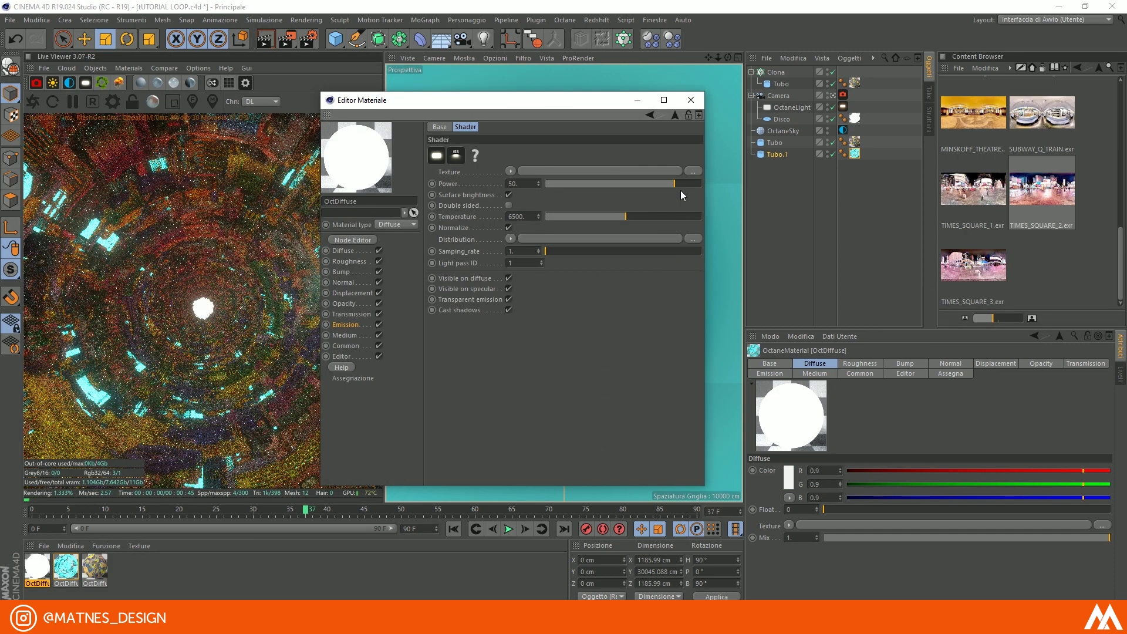
{"action": "left_click_drag", "start_coordinate": [626, 217], "coordinate": [710, 210]}
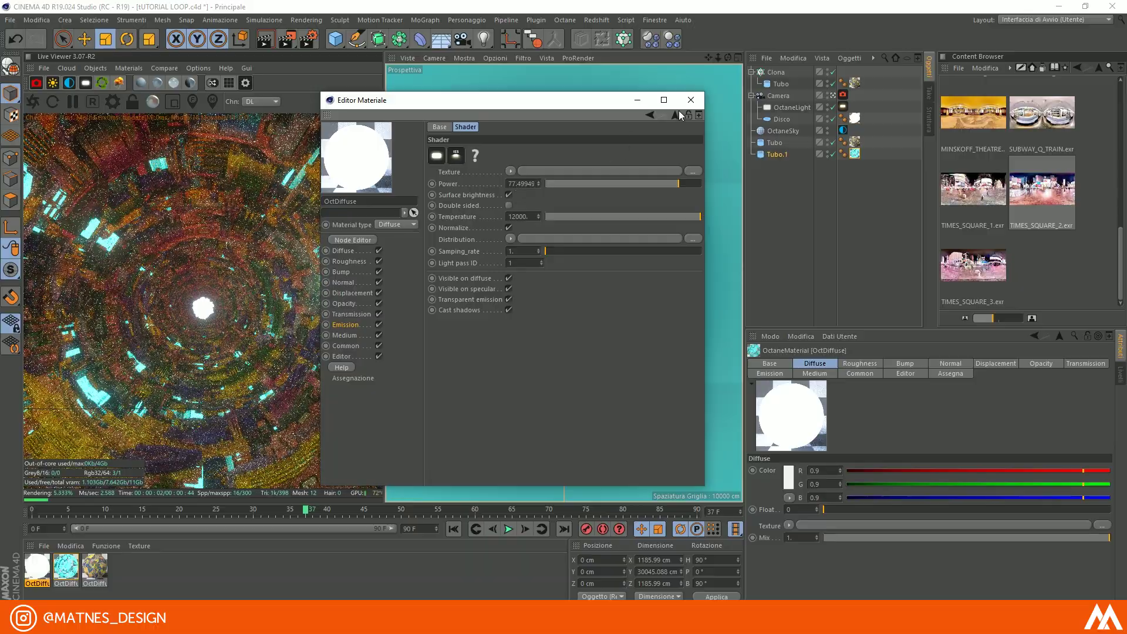
- Scale the cyan tube down to about 1176 cm across and 29797 cm long, and preview the animation
{"action": "left_click", "coordinate": [691, 101]}
{"action": "left_click", "coordinate": [607, 280]}
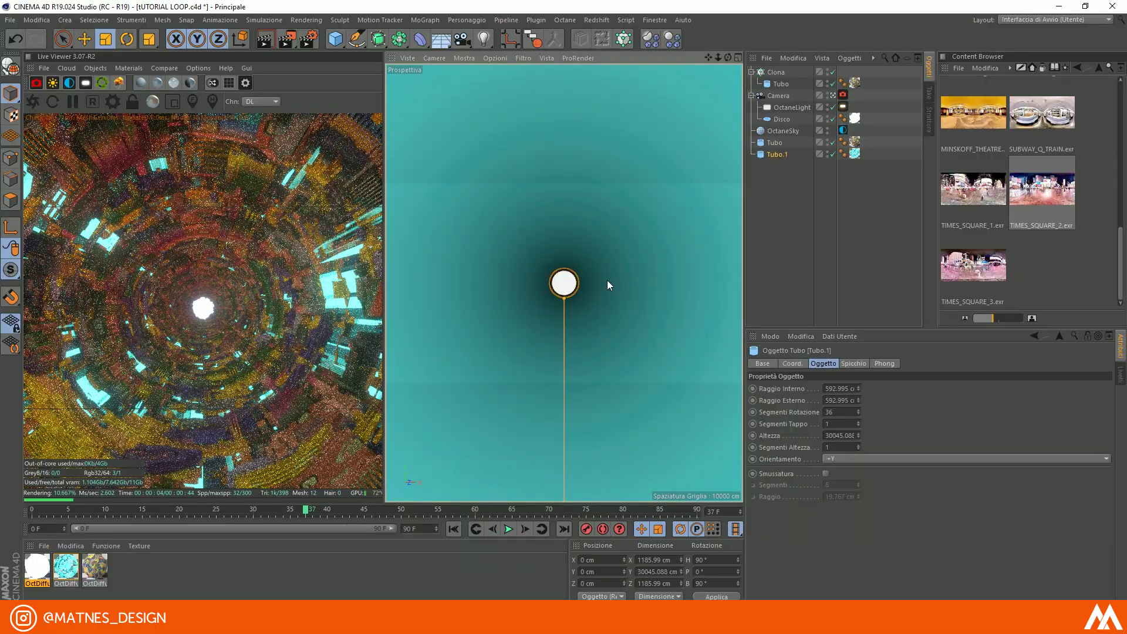
{"action": "left_click", "coordinate": [833, 95]}
{"action": "left_click_drag", "start_coordinate": [580, 325], "coordinate": [573, 223], "text": "alt"}
{"action": "left_click_drag", "start_coordinate": [573, 223], "coordinate": [568, 222]}
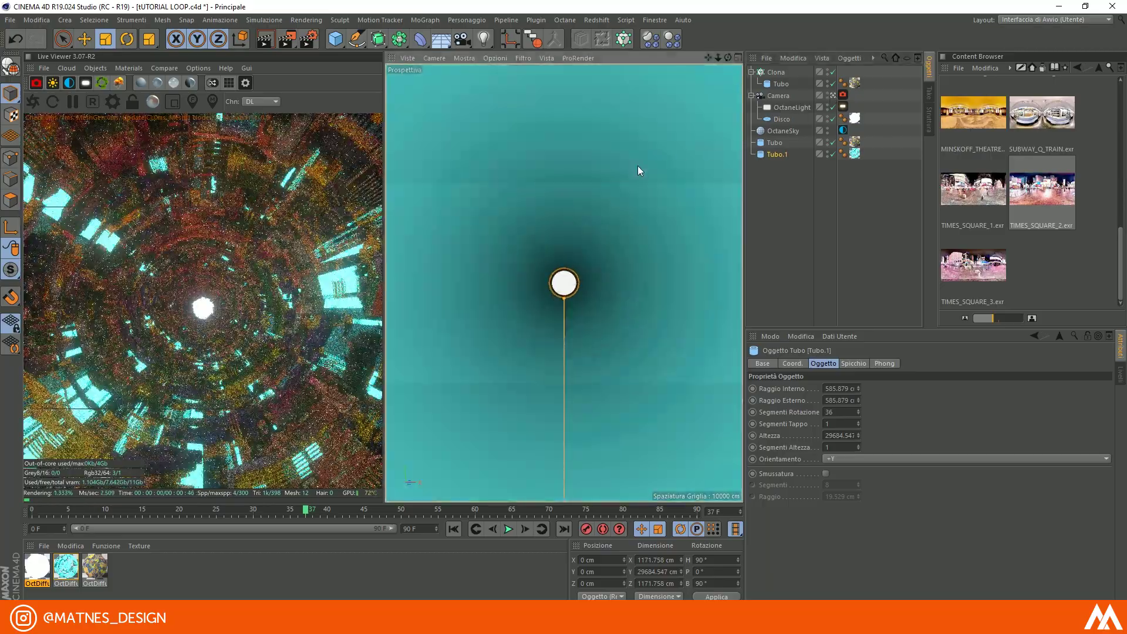
{"action": "left_click_drag", "start_coordinate": [638, 167], "coordinate": [636, 161]}
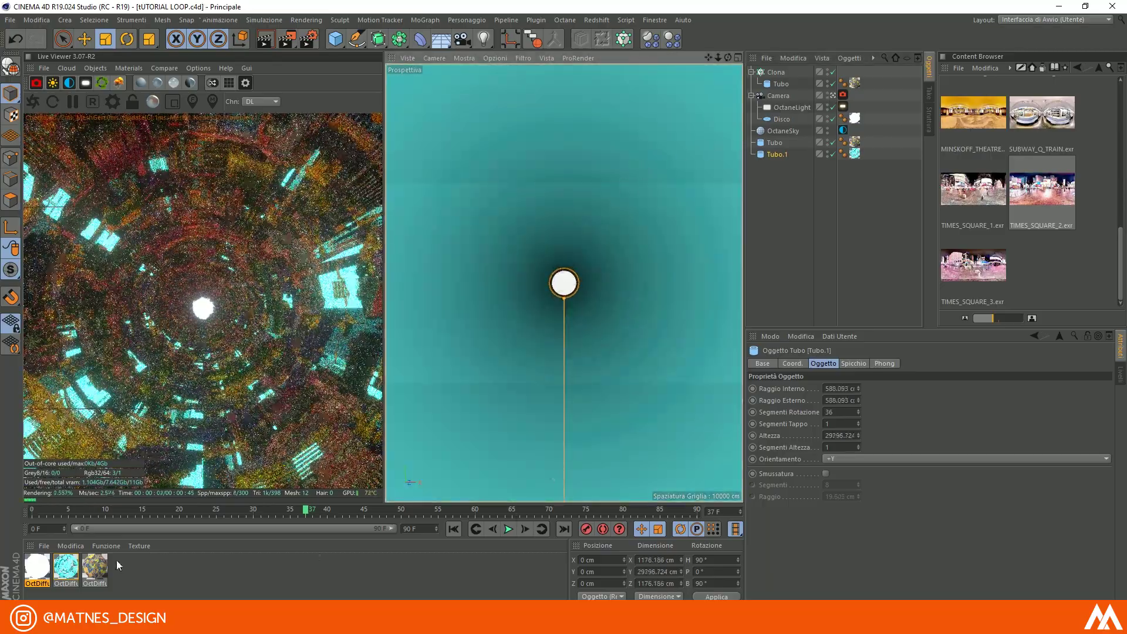
{"action": "left_click", "coordinate": [508, 529]}
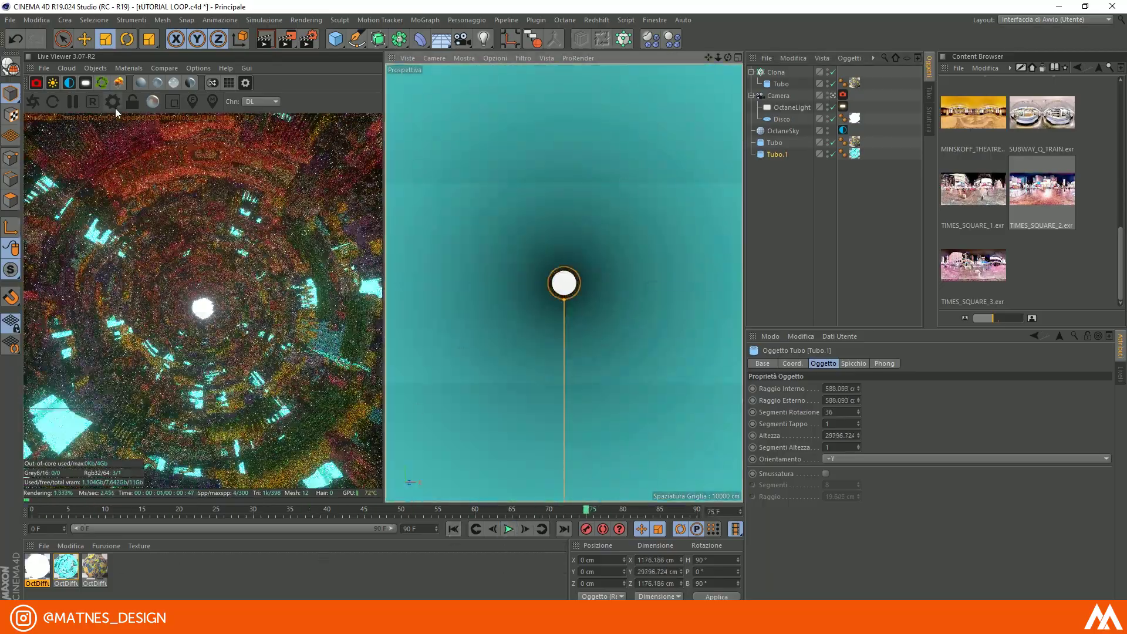
- Raise the Octane camera imager's gamma to about 1.07 and lower its exposure slightly
{"action": "left_click", "coordinate": [842, 94]}
{"action": "left_click", "coordinate": [930, 364]}
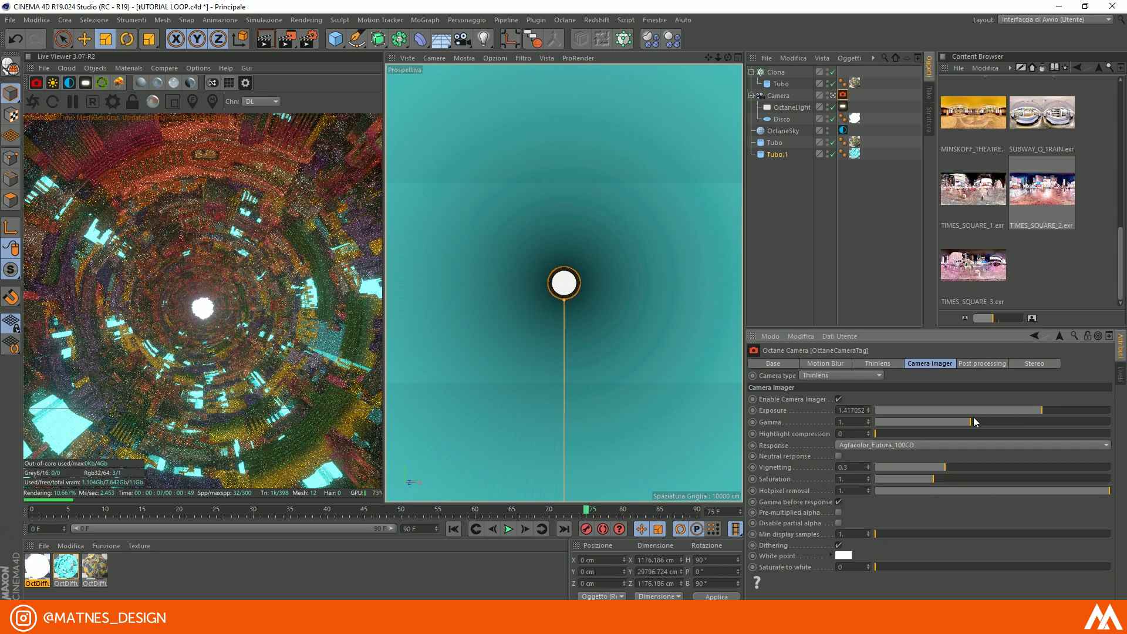
{"action": "mouse_move", "coordinate": [973, 421]}
{"action": "left_mouse_down"}
{"action": "mouse_move", "coordinate": [988, 422]}
{"action": "mouse_move", "coordinate": [973, 422]}
{"action": "left_mouse_up"}
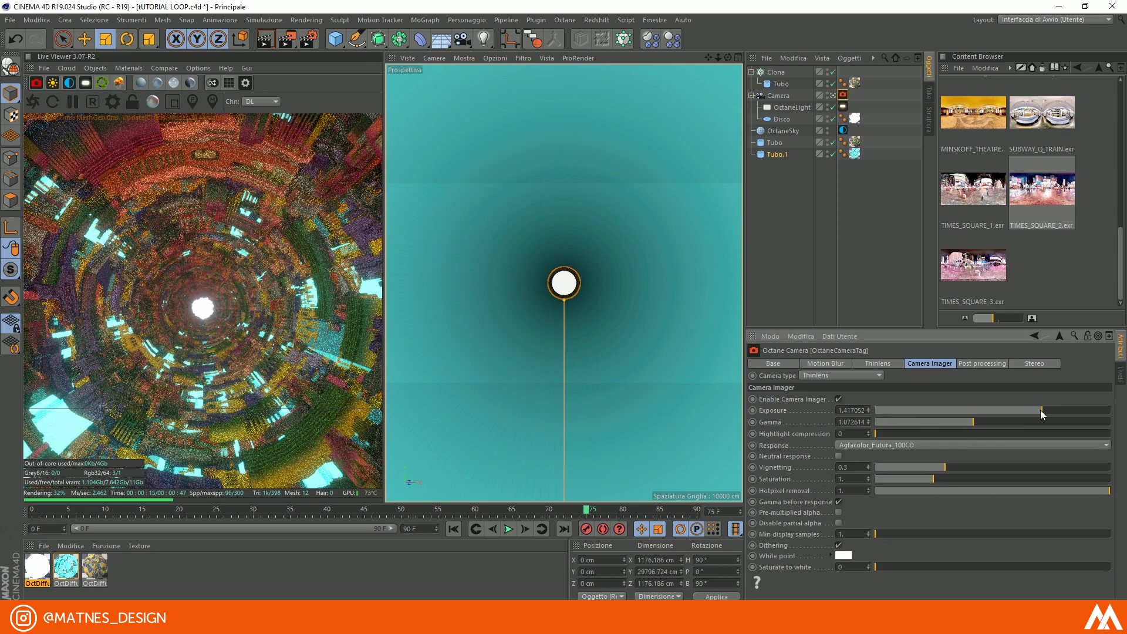
{"action": "left_click_drag", "start_coordinate": [1040, 410], "coordinate": [1038, 409]}
- Edit the multicoloured tube material's node graph to change the colours of its image texture
{"action": "double_click", "coordinate": [95, 568]}
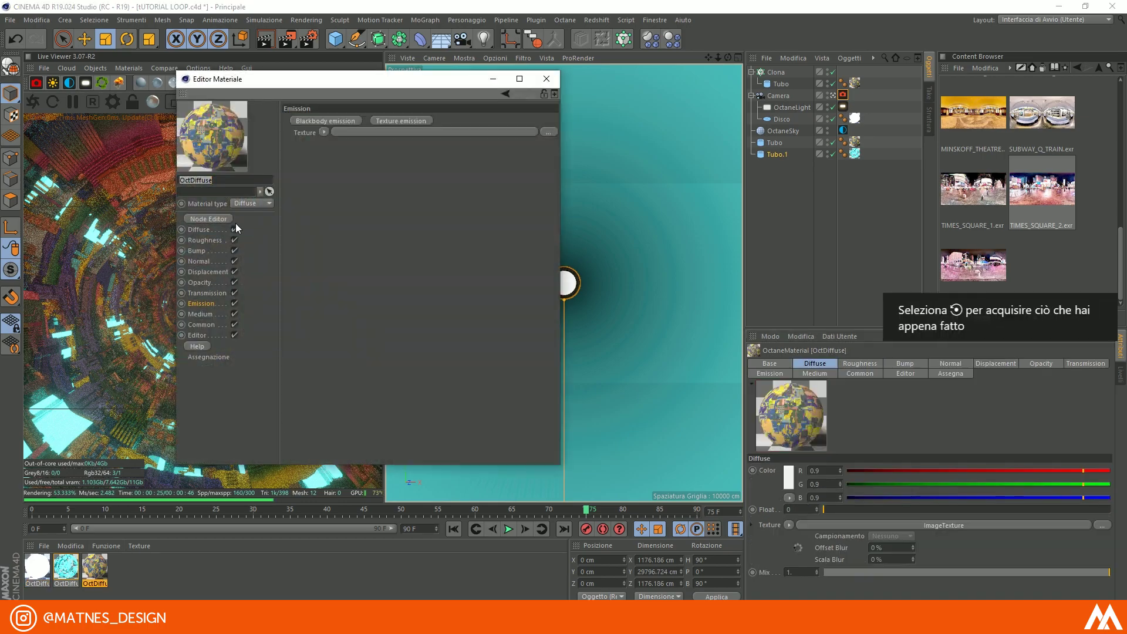
{"action": "left_click", "coordinate": [209, 218]}
{"action": "left_click_drag", "start_coordinate": [268, 476], "coordinate": [477, 324]}
{"action": "left_click", "coordinate": [546, 80]}
{"action": "left_click_drag", "start_coordinate": [512, 177], "coordinate": [576, 123]}
{"action": "left_click_drag", "start_coordinate": [884, 260], "coordinate": [841, 294]}
{"action": "left_click_drag", "start_coordinate": [614, 270], "coordinate": [643, 264]}
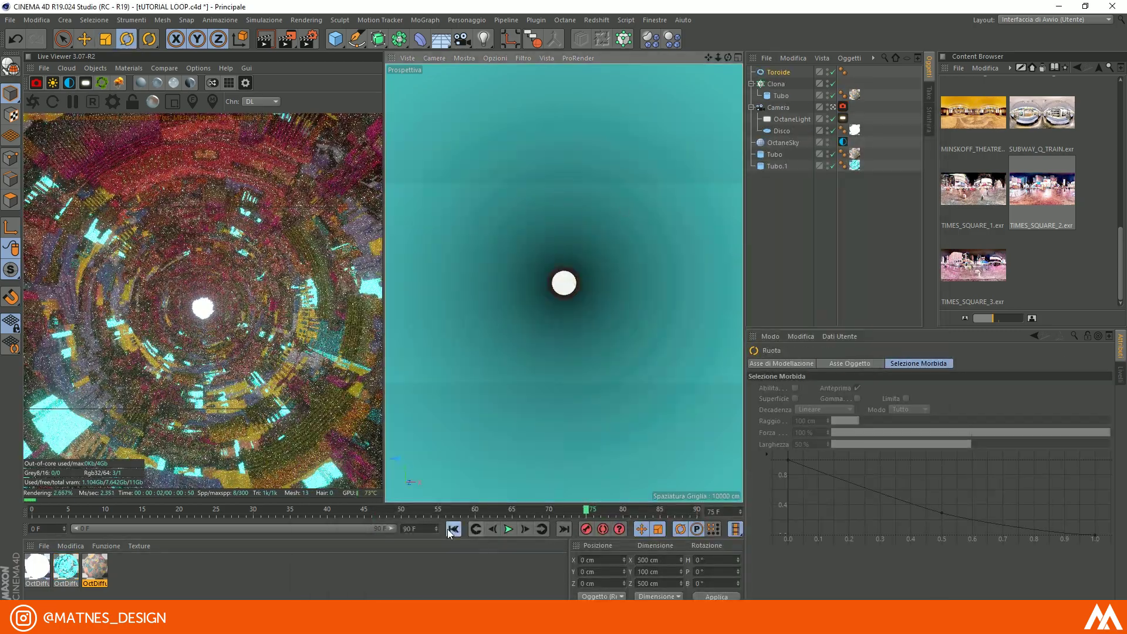
- Pitch the torus 90°, scale it to about 1909 cm across and give it the white emissive material
{"action": "left_click_drag", "start_coordinate": [693, 188], "coordinate": [638, 248]}
{"action": "left_click_drag", "start_coordinate": [693, 186], "coordinate": [806, 197]}
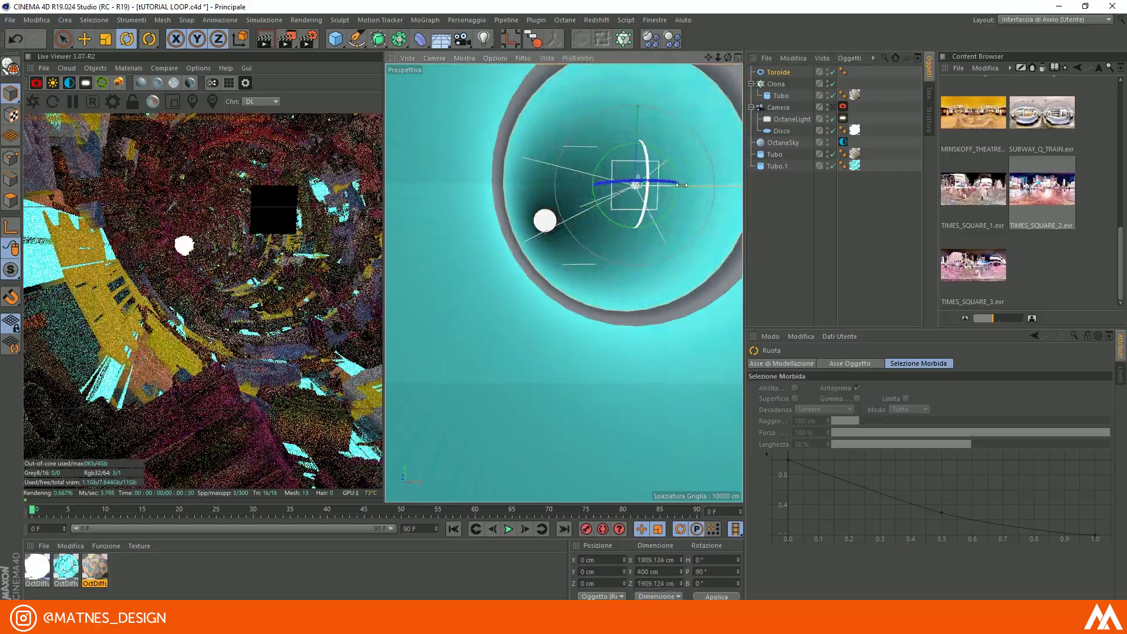
{"action": "left_click_drag", "start_coordinate": [514, 257], "coordinate": [515, 258]}
{"action": "key", "text": "e"}
{"action": "left_click_drag", "start_coordinate": [651, 183], "coordinate": [603, 194]}
{"action": "left_click", "coordinate": [833, 107]}
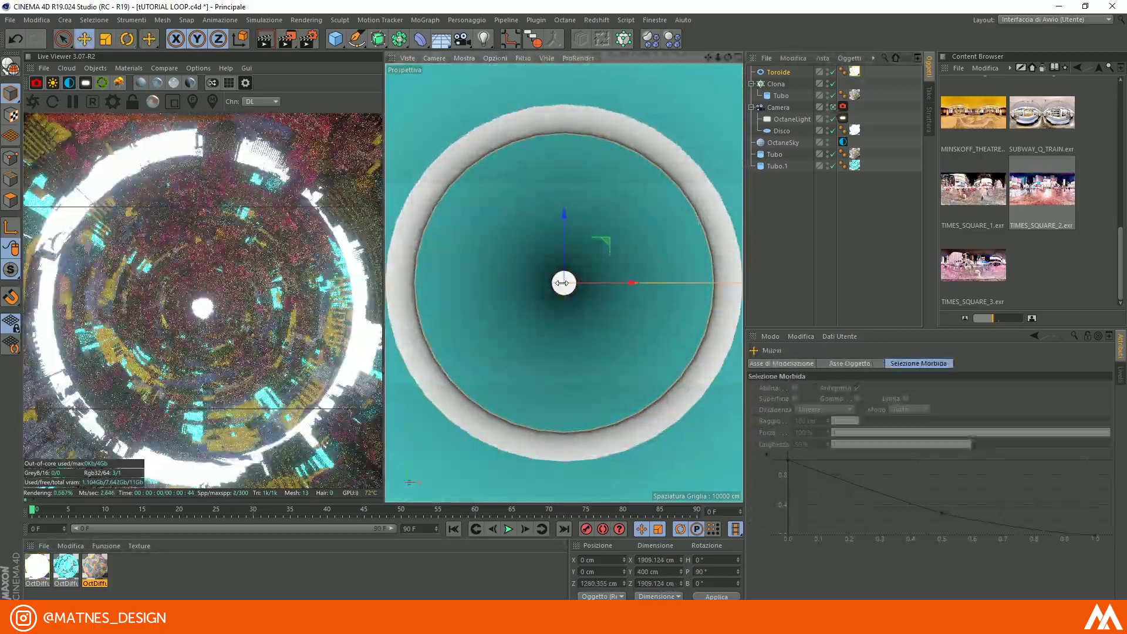
- Set the torus's Z position to 3000 cm and clone a copy of it linearly in 3000 cm steps
{"action": "left_click_drag", "start_coordinate": [564, 283], "coordinate": [550, 516]}
{"action": "double_click", "coordinate": [597, 584]}
{"action": "type", "text": "3000"}
{"action": "key", "text": "Return"}
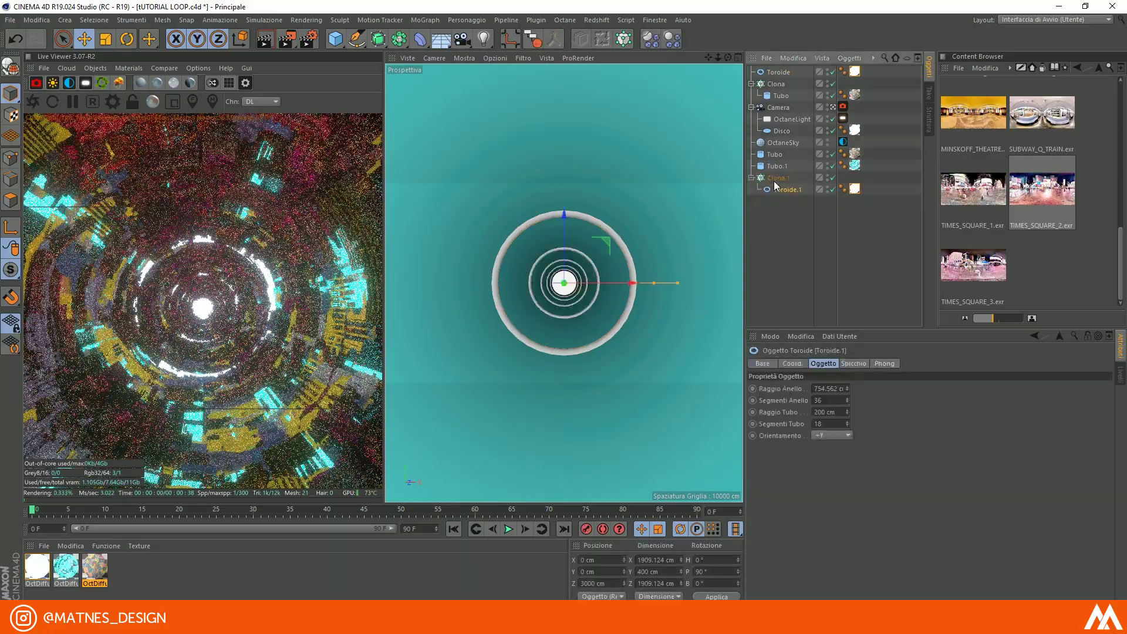
- Play the animation to preview the glowing rings and delete the original torus outside the cloner
{"action": "left_click", "coordinate": [564, 529]}
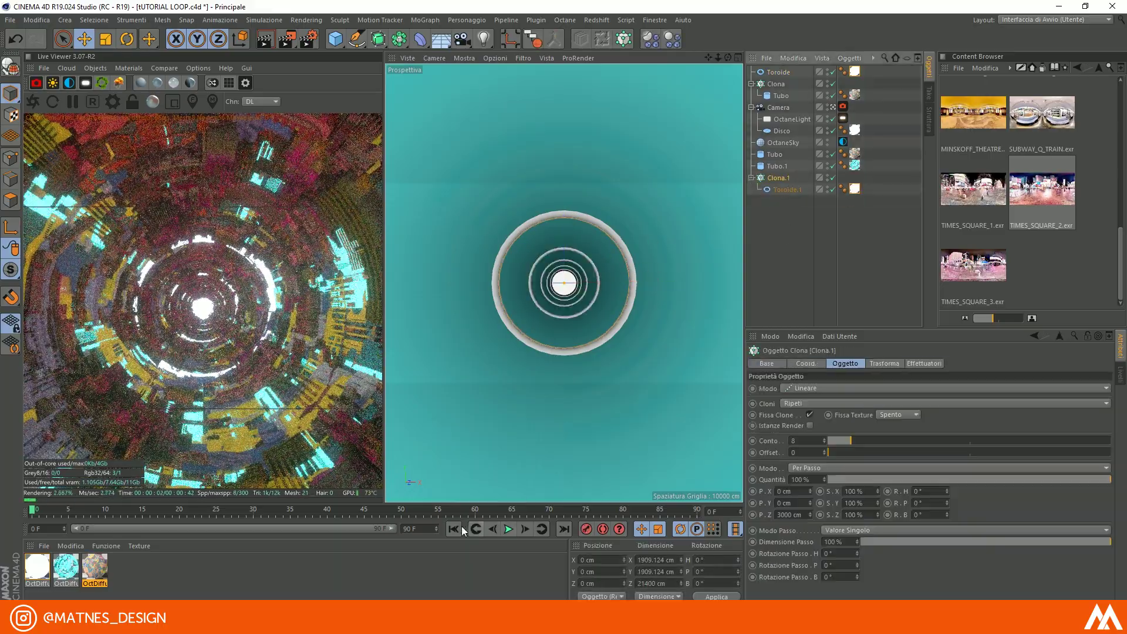
{"action": "left_click", "coordinate": [509, 530]}
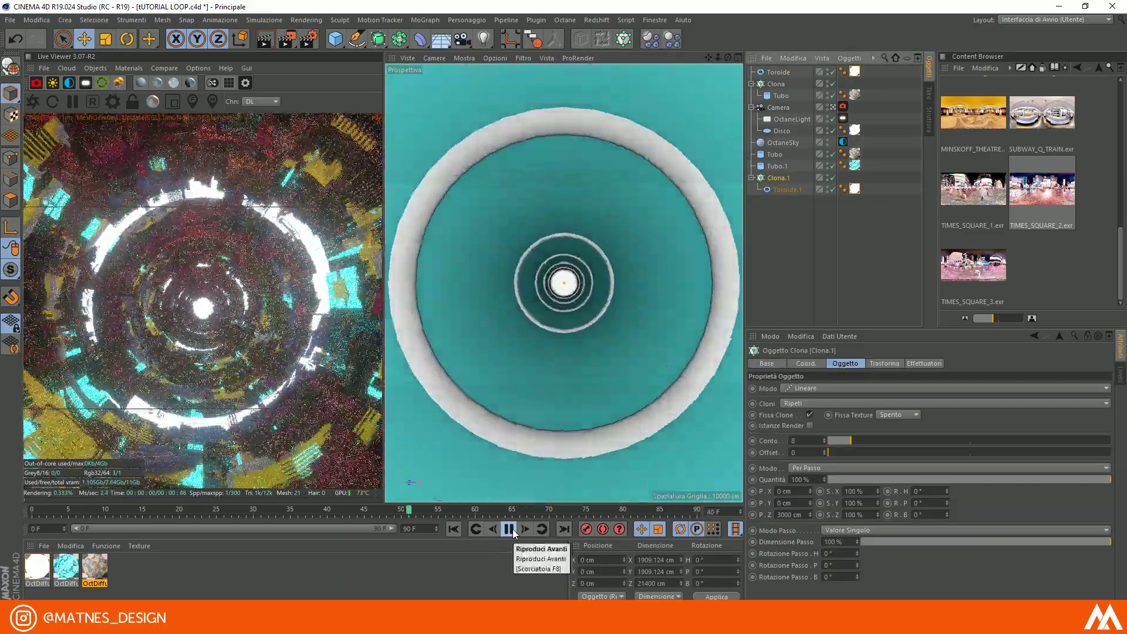
{"action": "left_click", "coordinate": [512, 533]}
{"action": "left_click", "coordinate": [779, 72]}
{"action": "left_click", "coordinate": [454, 529]}
{"action": "key", "text": "Delete"}
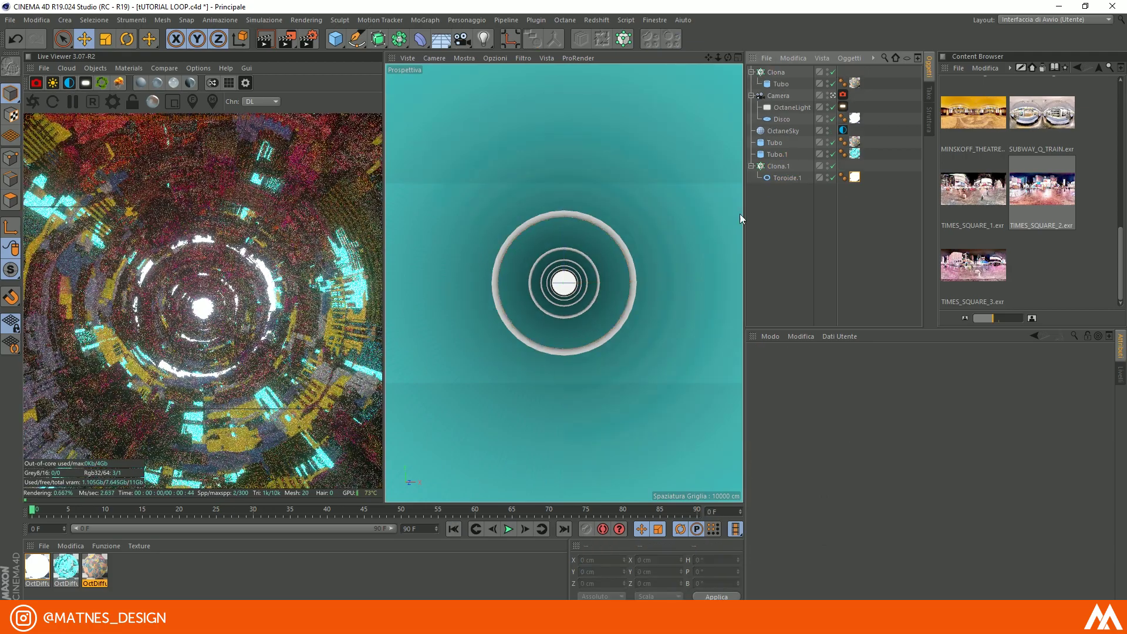
- Scale the cloned torus down to about 1751 cm across and save the project
{"action": "left_click", "coordinate": [787, 178]}
{"action": "key", "text": "t"}
{"action": "left_click_drag", "start_coordinate": [599, 329], "coordinate": [568, 331]}
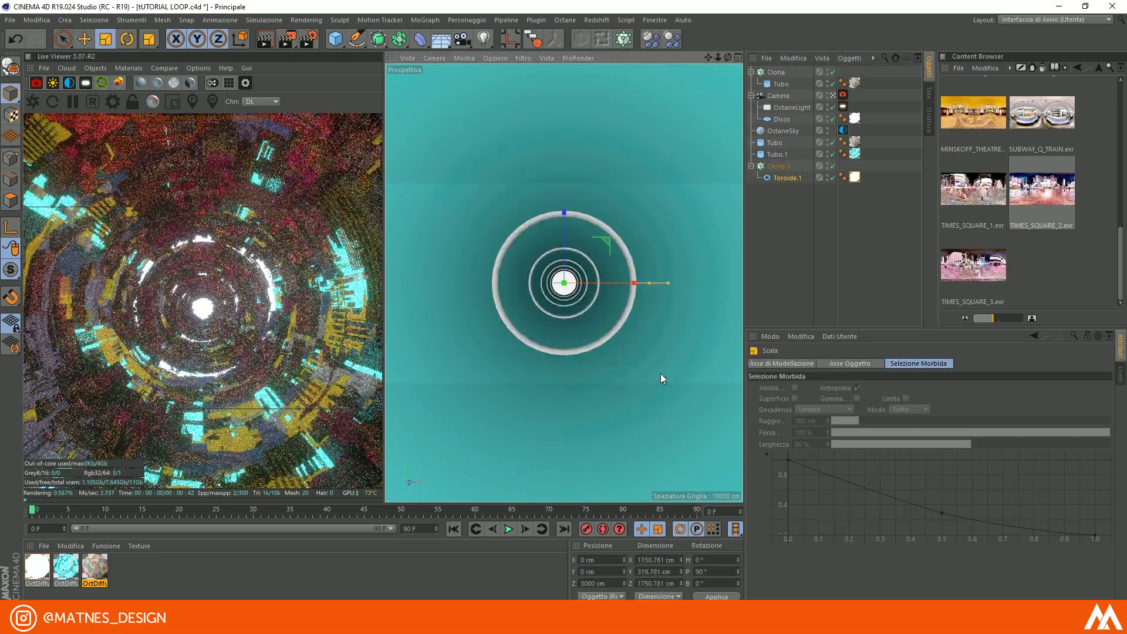
{"action": "key", "text": "e"}
{"action": "left_click", "coordinate": [773, 263]}
{"action": "left_click", "coordinate": [786, 178]}
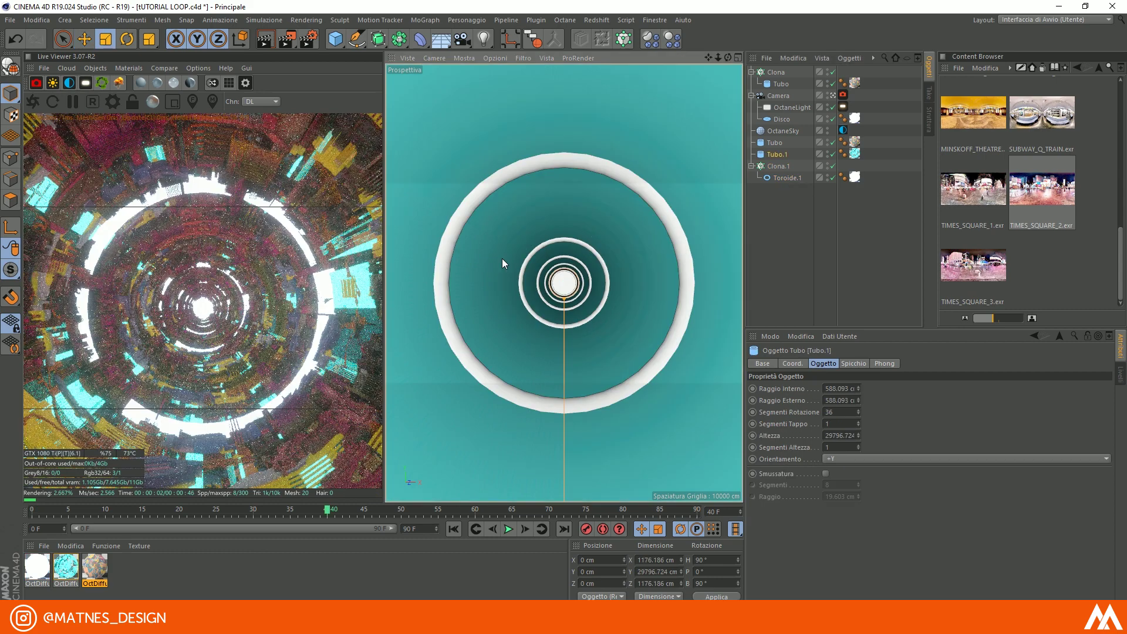
{"action": "key", "text": "ctrl+s"}
- Check the Octane kernel samples and the render device settings
{"action": "left_click", "coordinate": [106, 103]}
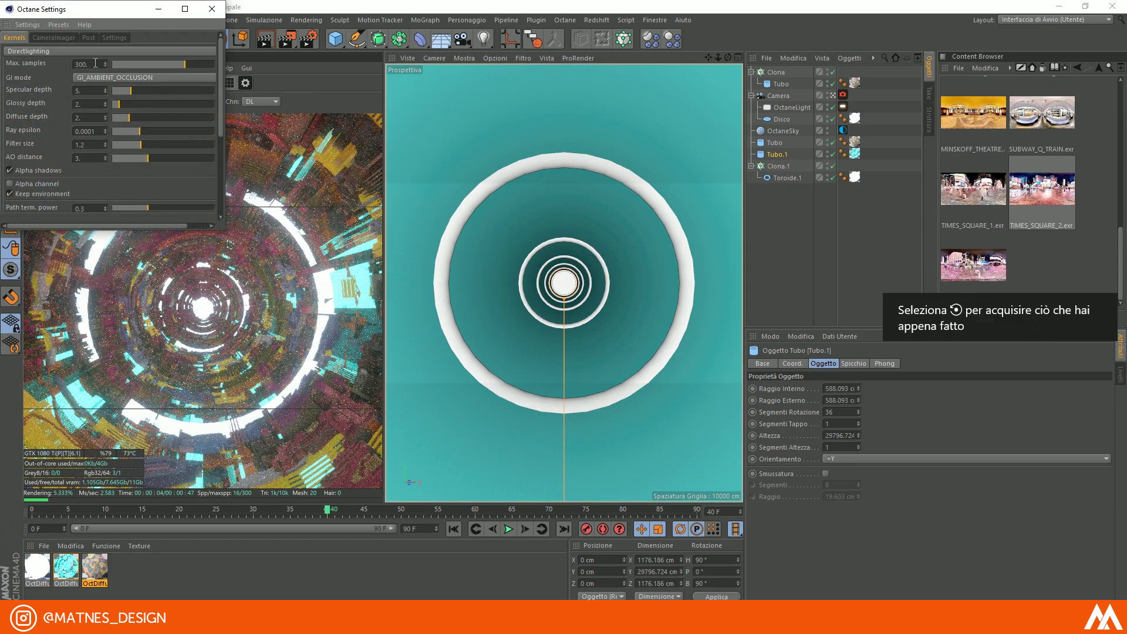
{"action": "left_click", "coordinate": [113, 37]}
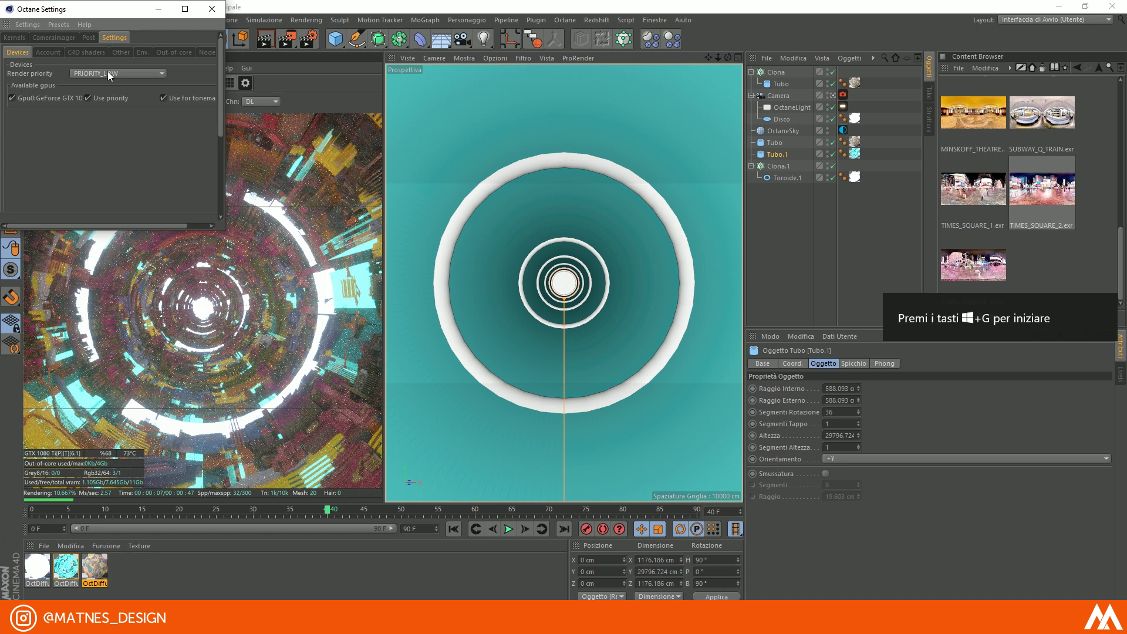
{"action": "left_click", "coordinate": [212, 9]}
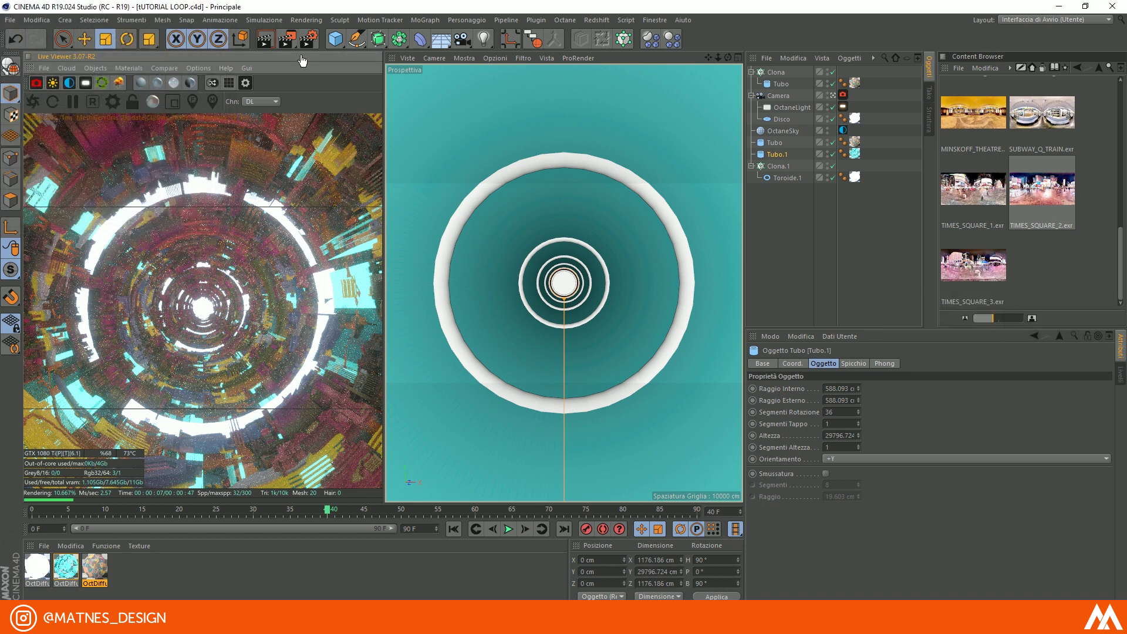
- Set the render output to 1920 x 1080 pixels and choose Octane Renderer as the render engine
{"action": "left_click", "coordinate": [307, 40]}
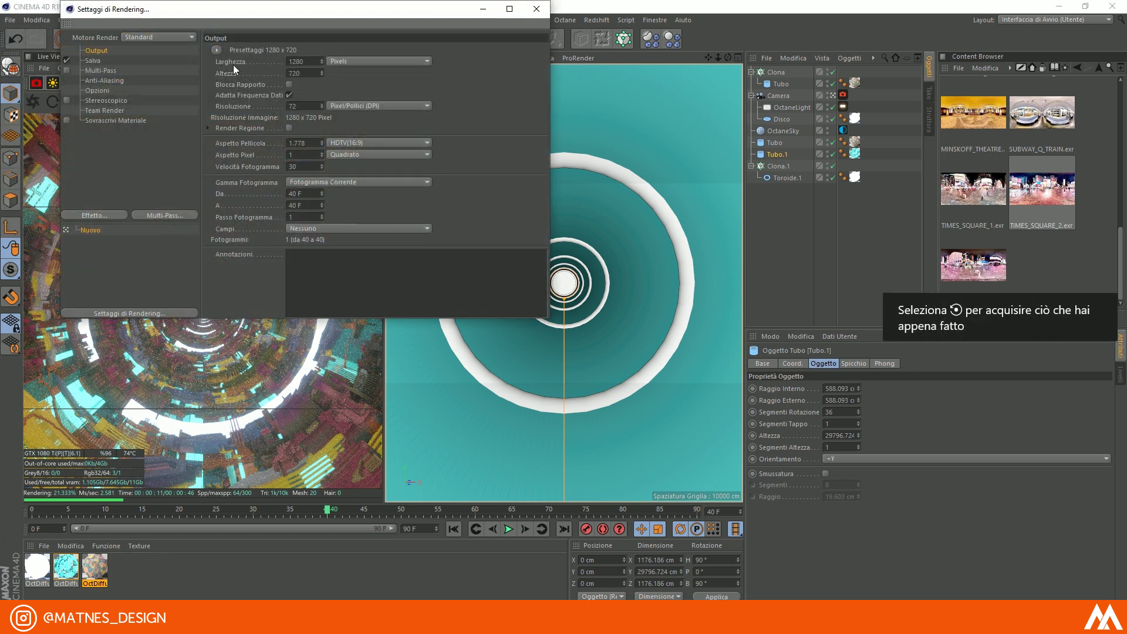
{"action": "type", "text": "1920"}
{"action": "key", "text": "Tab"}
{"action": "key", "text": "Tab"}
{"action": "type", "text": "1080"}
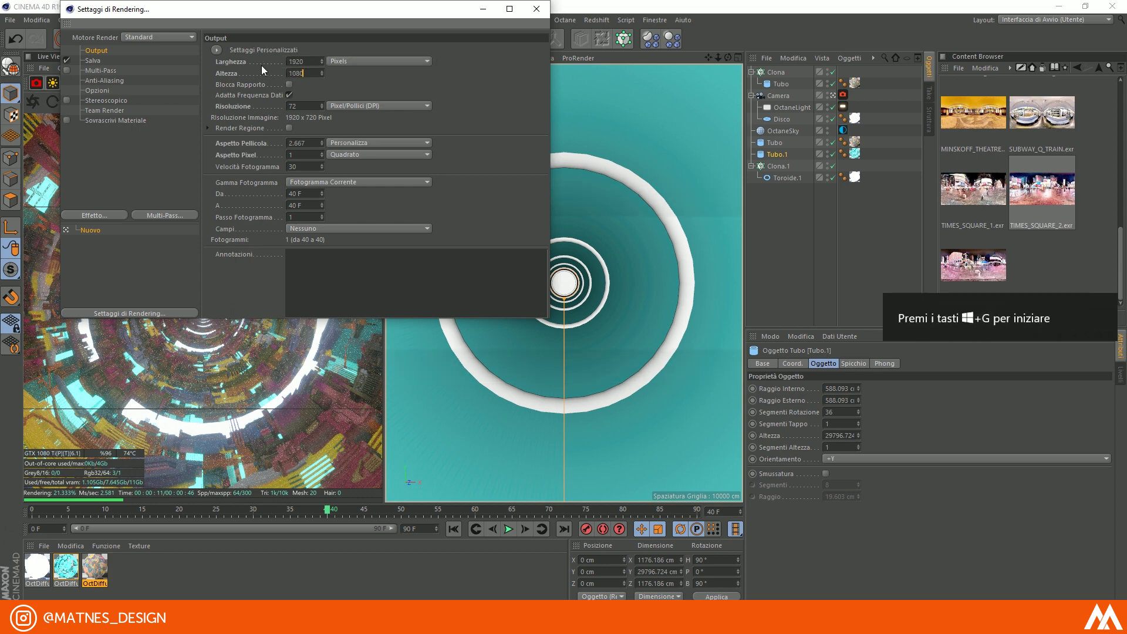
{"action": "left_click", "coordinate": [154, 150]}
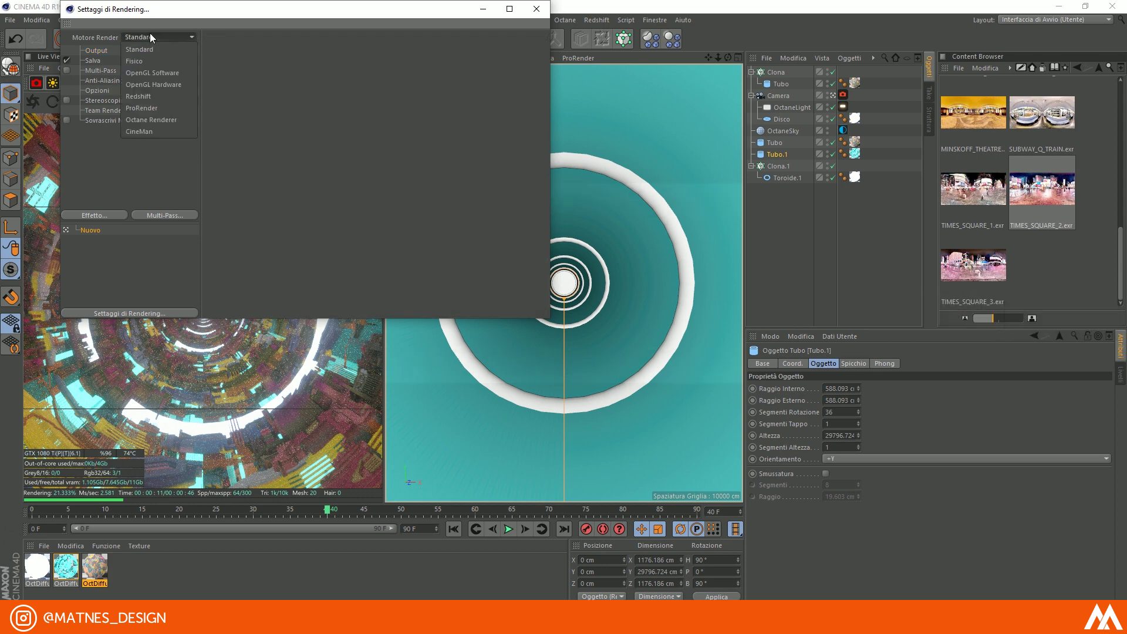
{"action": "left_click", "coordinate": [178, 118]}
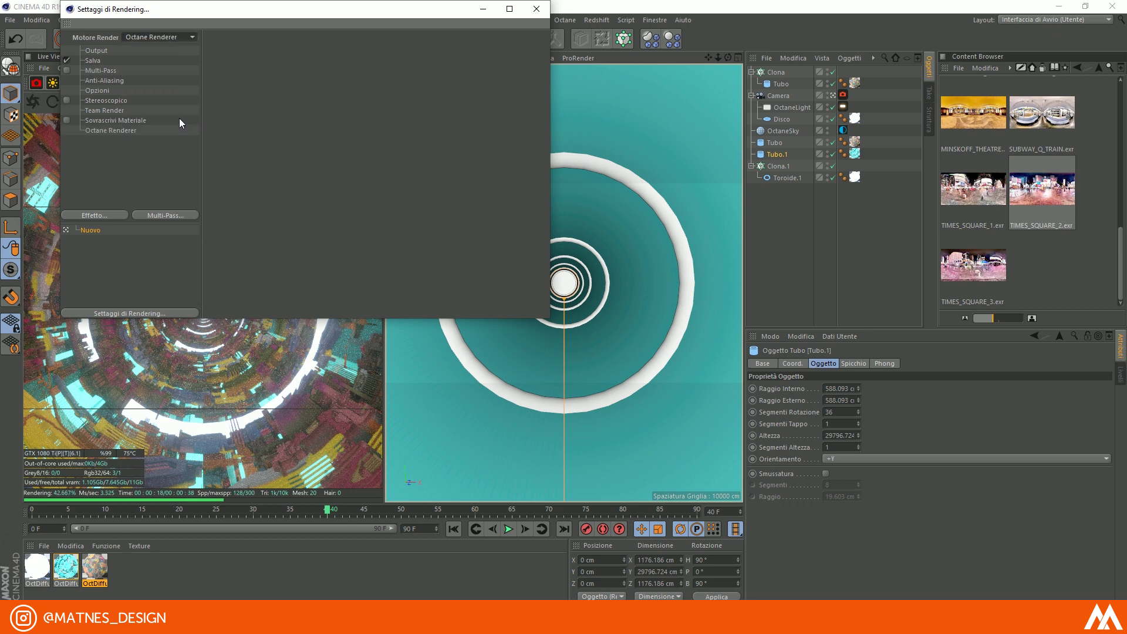
{"action": "left_click", "coordinate": [111, 130]}
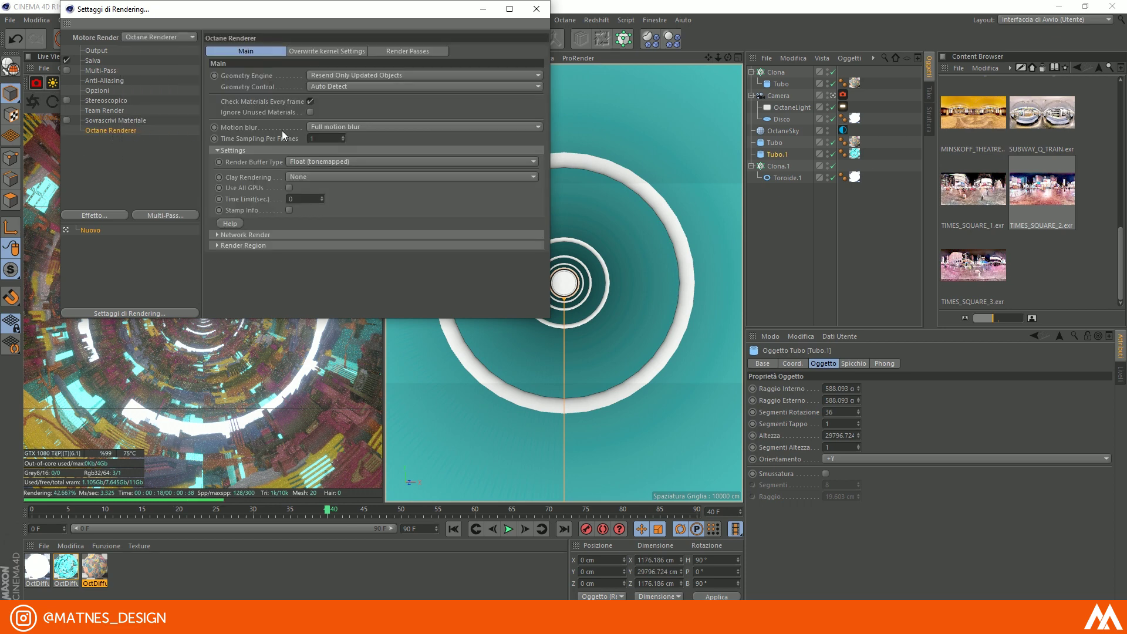
- Set the saved image format to PNG with an output file, and render the project to the Picture Viewer
{"action": "left_click", "coordinate": [92, 63]}
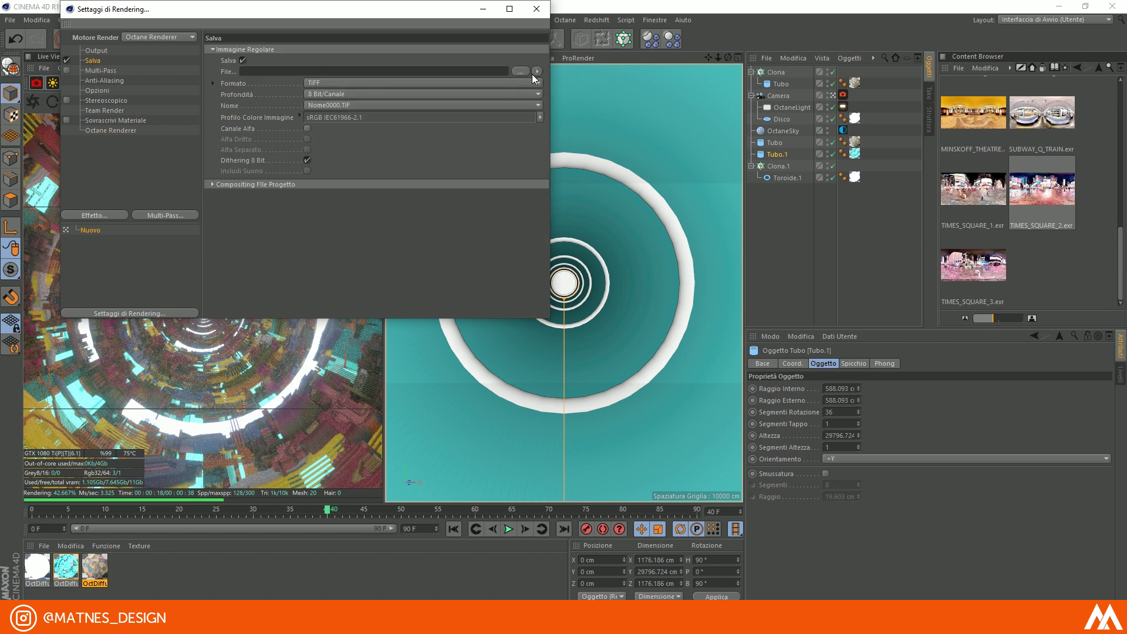
{"action": "left_click", "coordinate": [393, 83]}
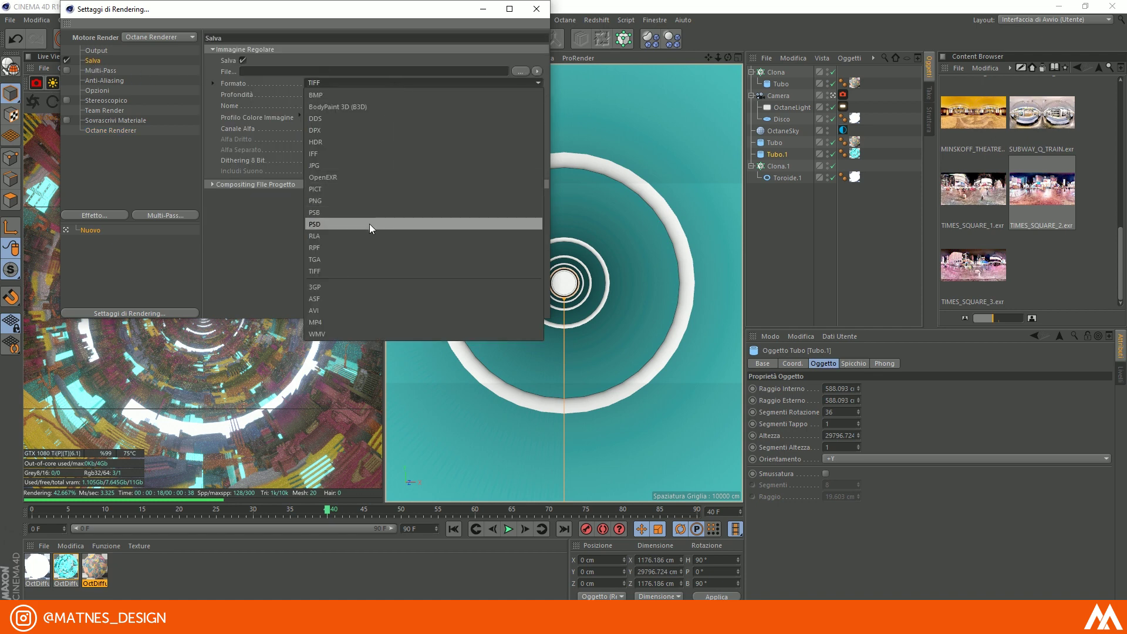
{"action": "left_click", "coordinate": [365, 200]}
{"action": "left_click", "coordinate": [520, 71]}
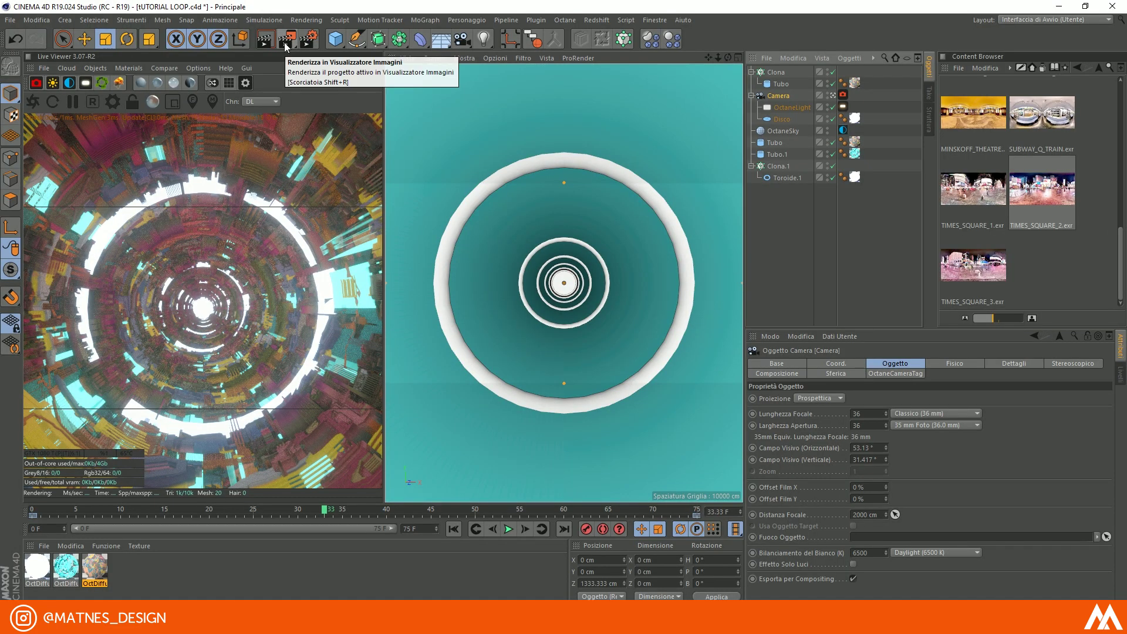
{"action": "left_click", "coordinate": [286, 45]}
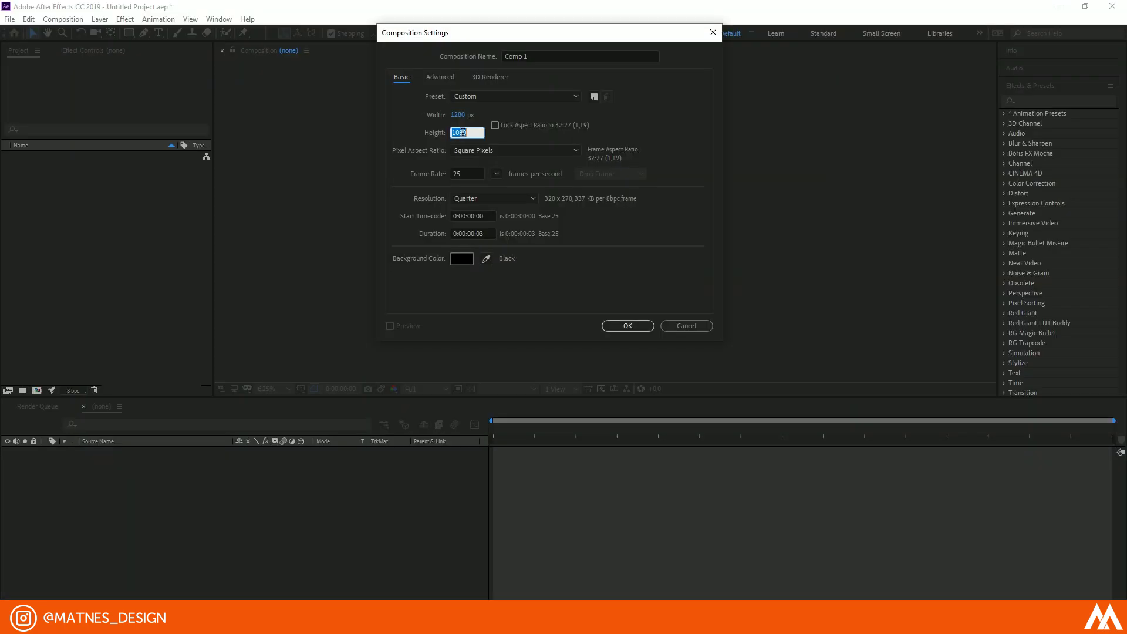
- Switch to After Effects and create a 1280 x 720 composition at 25 fps
{"action": "key", "text": "Return"}
{"action": "scroll", "coordinate": [598, 231], "scroll_direction": "up", "scroll_amount": 8}
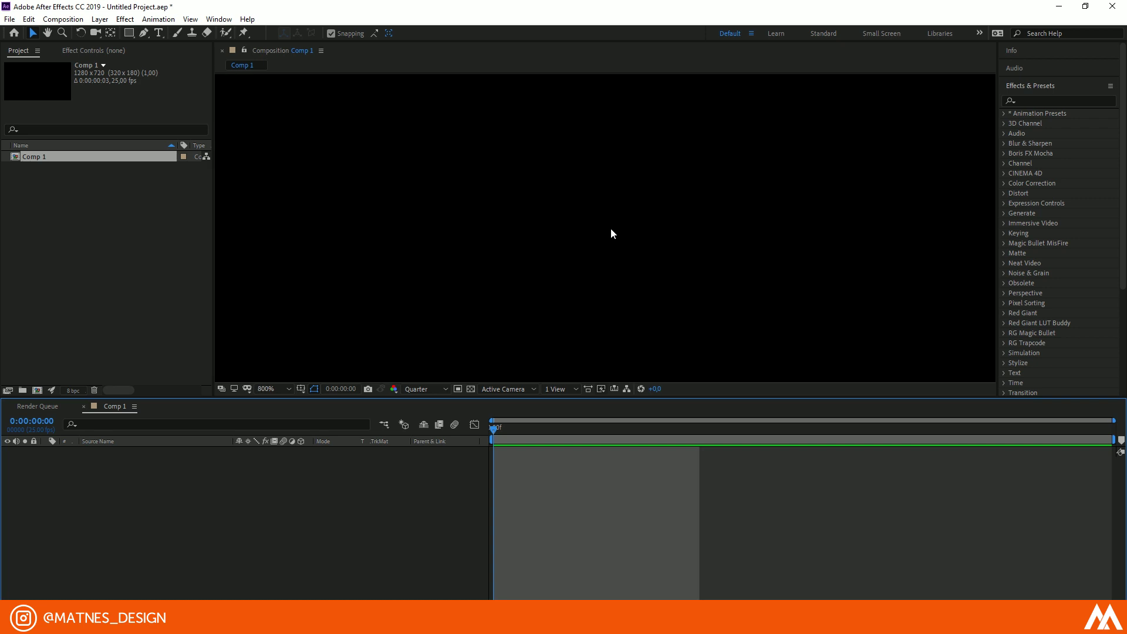
{"action": "scroll", "coordinate": [611, 233], "scroll_direction": "down", "scroll_amount": 4}
{"action": "scroll", "coordinate": [605, 235], "scroll_direction": "up", "scroll_amount": 2}
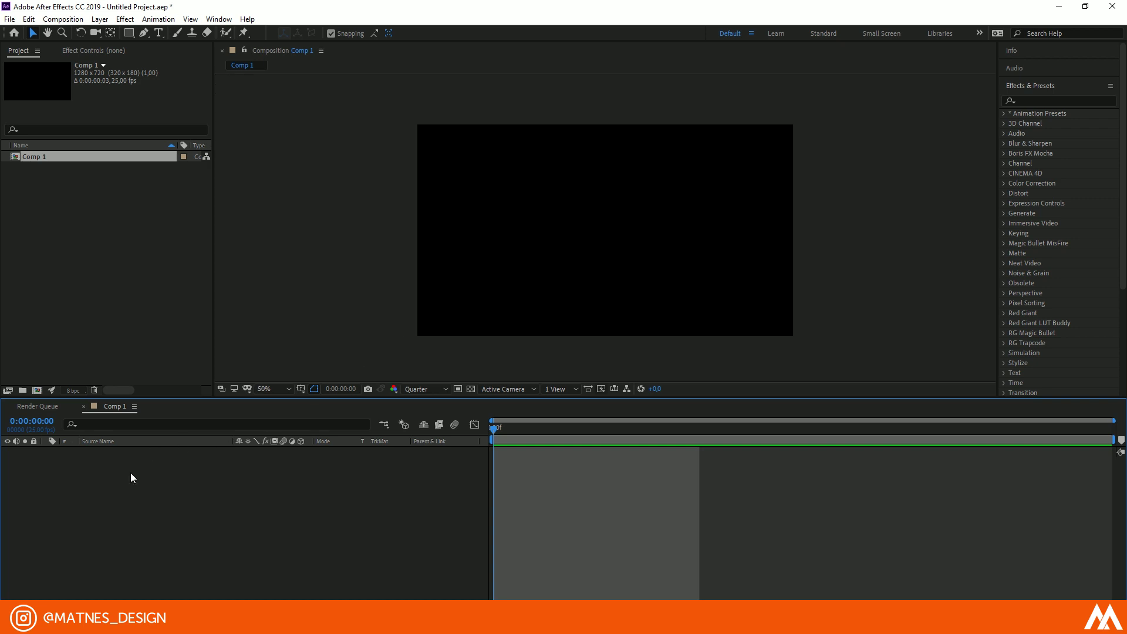
- Import the Loop_0000 frames from the Seq folder as a PNG sequence with its own composition
{"action": "right_click", "coordinate": [74, 274]}
{"action": "mouse_move", "coordinate": [141, 336]}
{"action": "left_click", "coordinate": [265, 333]}
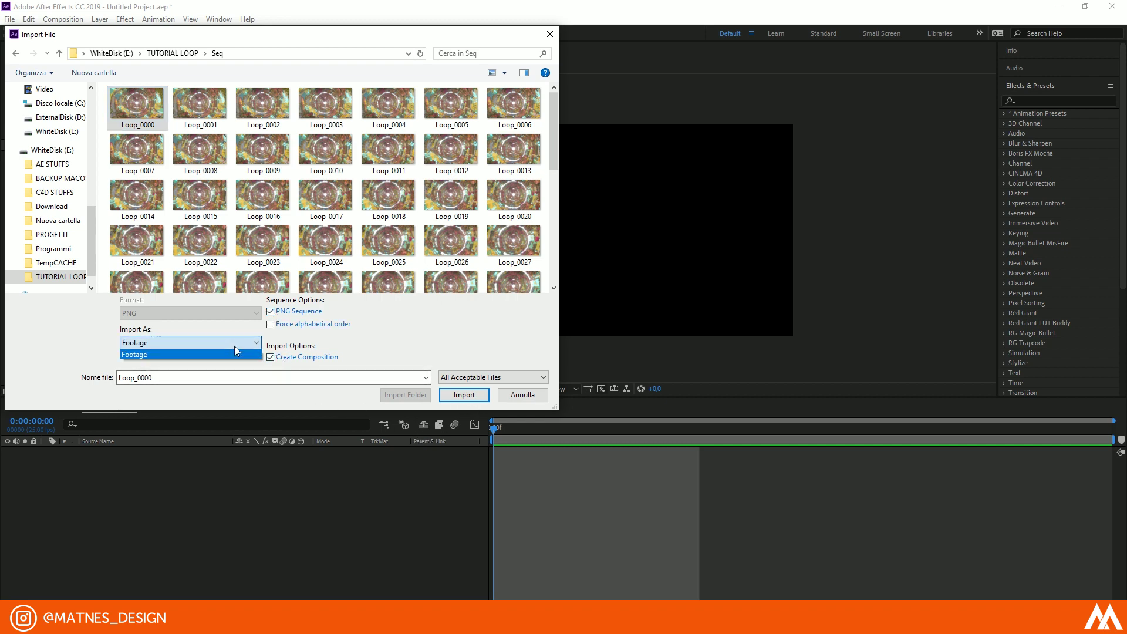
{"action": "left_click", "coordinate": [464, 395]}
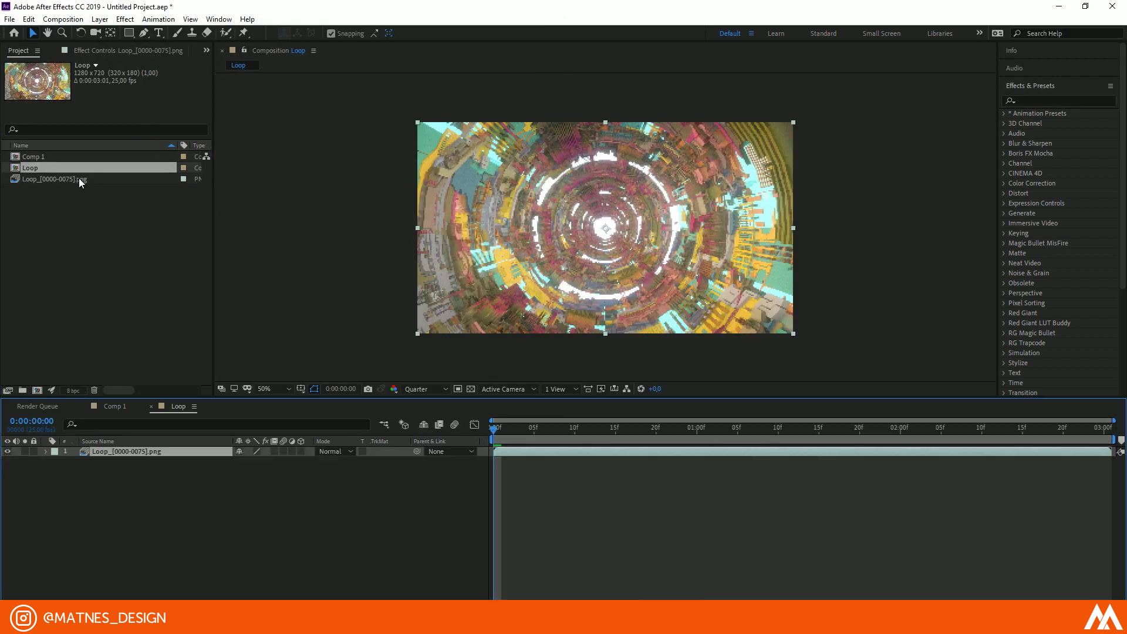
- Rename the empty composition Comp 1 as SEQUENZA
{"action": "double_click", "coordinate": [36, 158]}
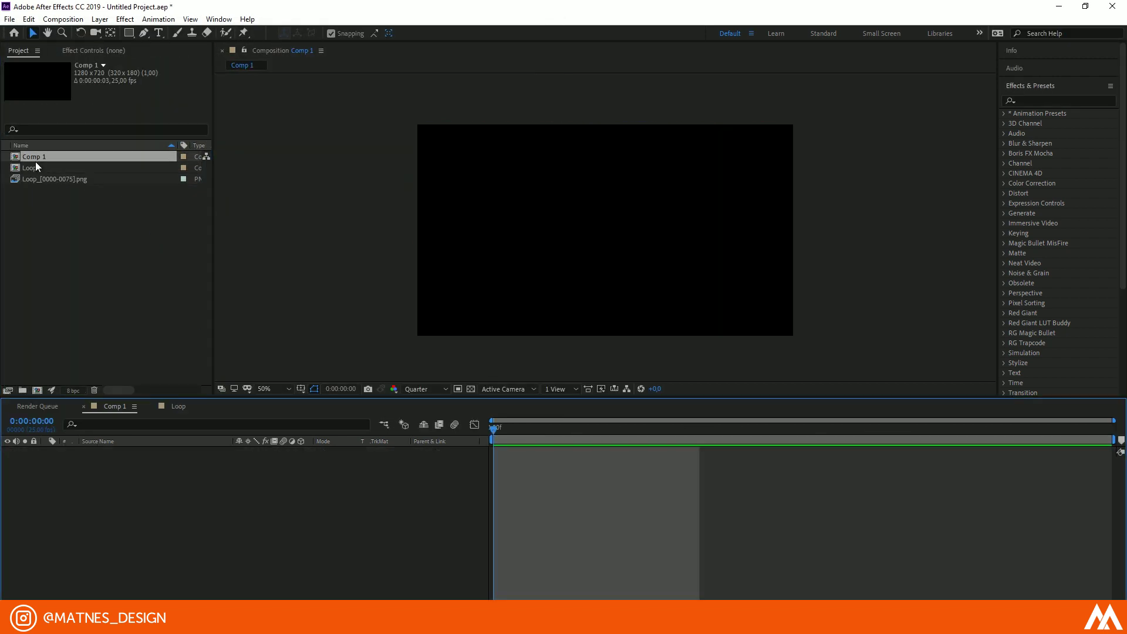
{"action": "key", "text": "ctrl+k"}
{"action": "key", "text": "Return"}
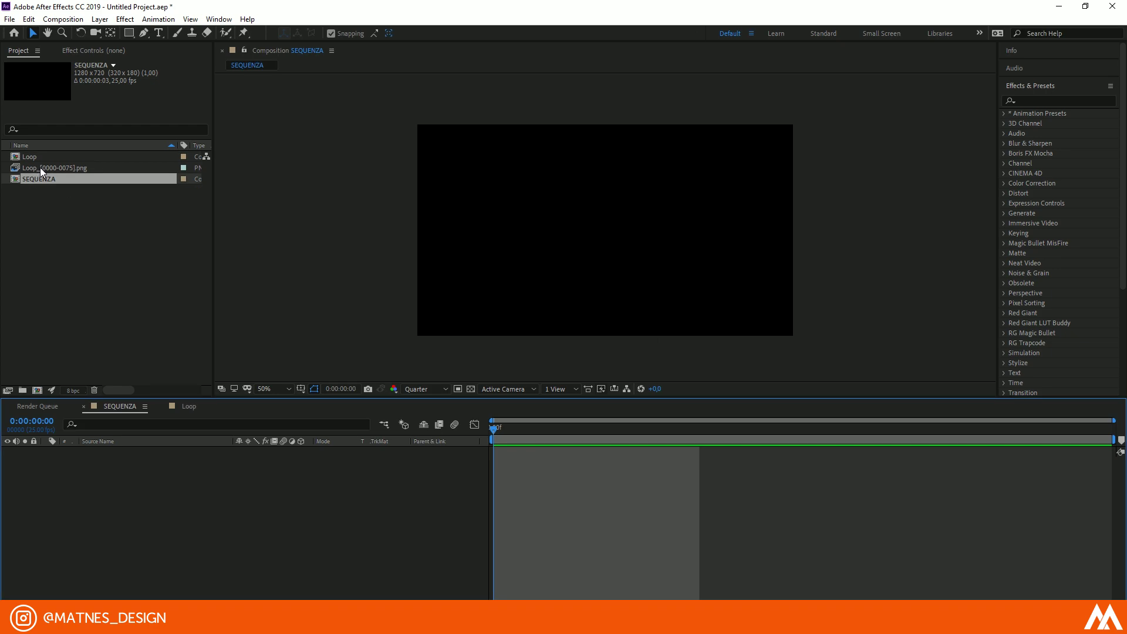
- Add the Loop_[0000-0075].png sequence to the SEQUENZA composition and enlarge the composition viewer
{"action": "left_click_drag", "start_coordinate": [40, 170], "coordinate": [122, 473]}
{"action": "scroll", "coordinate": [445, 288], "scroll_direction": "up", "scroll_amount": 1}
{"action": "scroll", "coordinate": [561, 280], "scroll_direction": "down", "scroll_amount": 3}
{"action": "scroll", "coordinate": [561, 282], "scroll_direction": "up", "scroll_amount": 3}
{"action": "left_click_drag", "start_coordinate": [537, 397], "coordinate": [538, 450]}
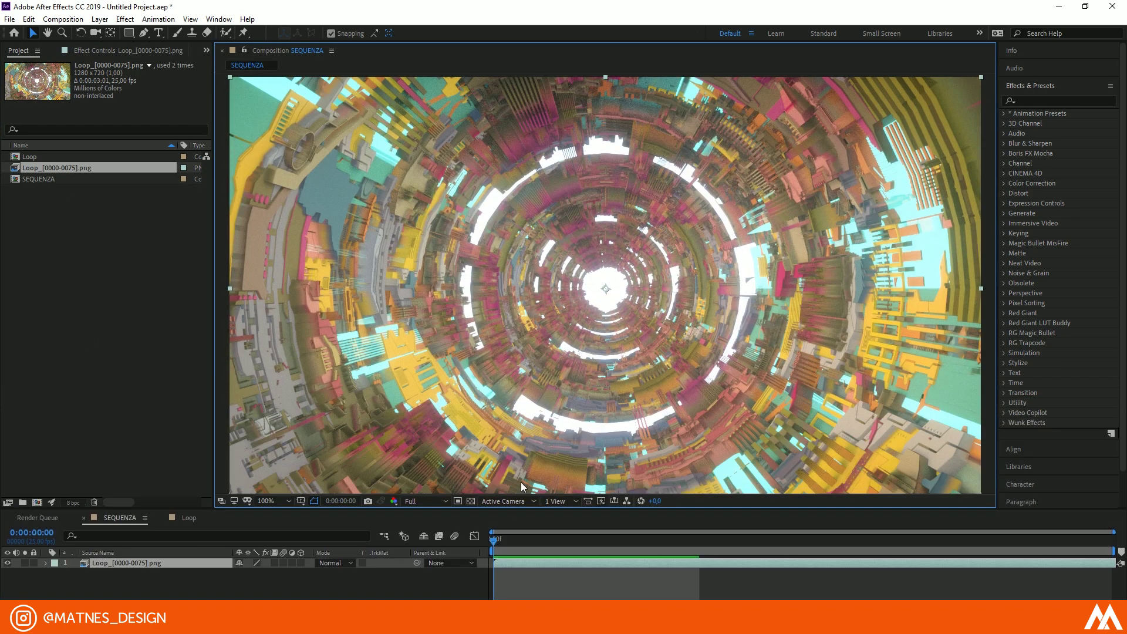
- Create an adjustment layer above the Loop_[0000-0075].png layer in the SEQUENZA composition
{"action": "scroll", "coordinate": [288, 231], "scroll_direction": "down", "scroll_amount": 1}
{"action": "left_click", "coordinate": [286, 231]}
{"action": "left_click", "coordinate": [274, 442]}
{"action": "left_click", "coordinate": [280, 227]}
{"action": "right_click", "coordinate": [278, 543]}
{"action": "mouse_move", "coordinate": [349, 416]}
{"action": "left_click", "coordinate": [468, 510]}
- Apply the Curves effect to the adjustment layer and shape a gentle S-curve with darker shadows and brighter highlights
{"action": "left_click", "coordinate": [1056, 101]}
{"action": "type", "text": "Curve"}
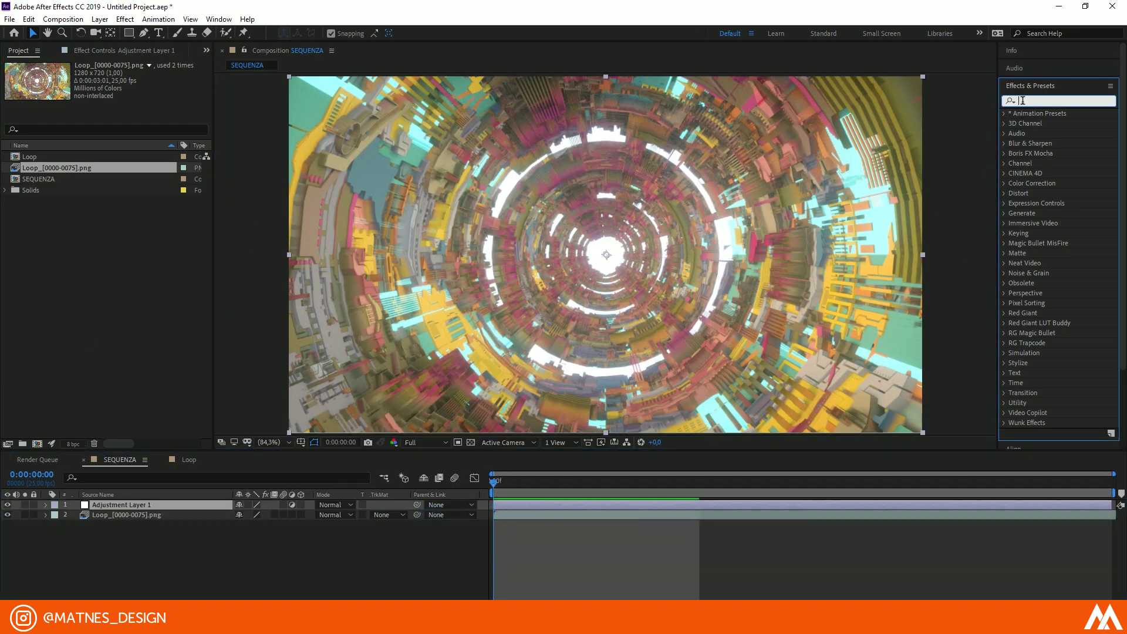
{"action": "left_click_drag", "start_coordinate": [1050, 153], "coordinate": [108, 506]}
{"action": "left_click_drag", "start_coordinate": [69, 225], "coordinate": [70, 233]}
{"action": "left_click_drag", "start_coordinate": [103, 191], "coordinate": [105, 171]}
{"action": "left_click_drag", "start_coordinate": [70, 233], "coordinate": [77, 221]}
{"action": "left_click_drag", "start_coordinate": [106, 171], "coordinate": [110, 170]}
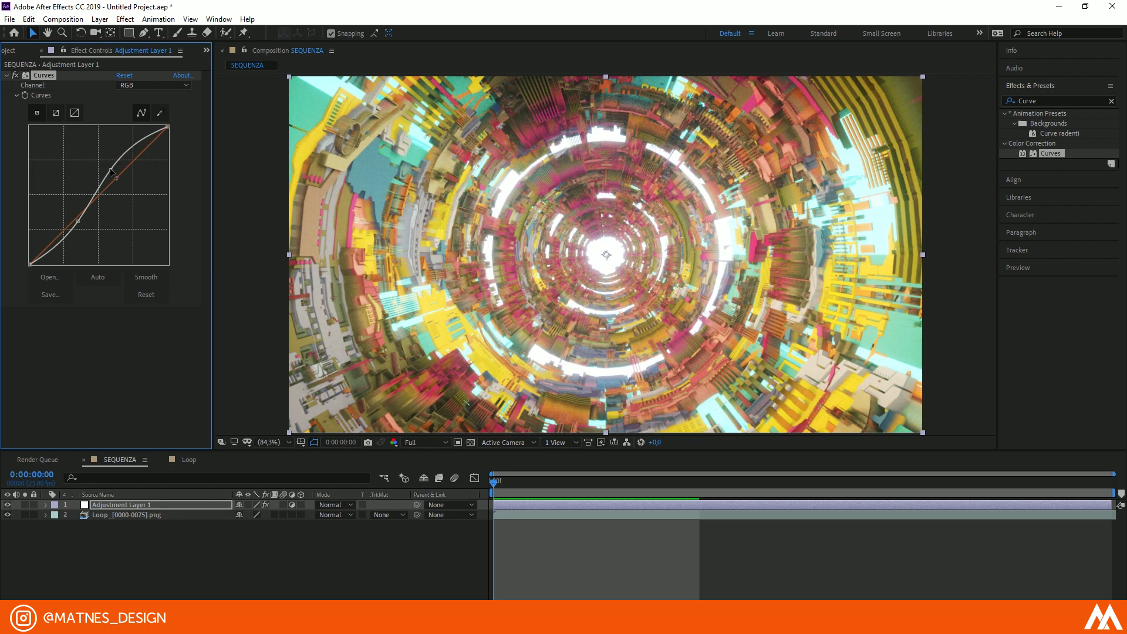
{"action": "type", "text": "Tint"}
{"action": "left_click_drag", "start_coordinate": [1045, 101], "coordinate": [875, 89]}
{"action": "left_click", "coordinate": [1046, 173]}
{"action": "key", "text": "BackSpace"}
{"action": "type", "text": "j"}
{"action": "key", "text": "BackSpace"}
- Apply Hue/Saturation to the adjustment layer with Master Hue at 163° and Master Saturation at 27
{"action": "type", "text": "hue"}
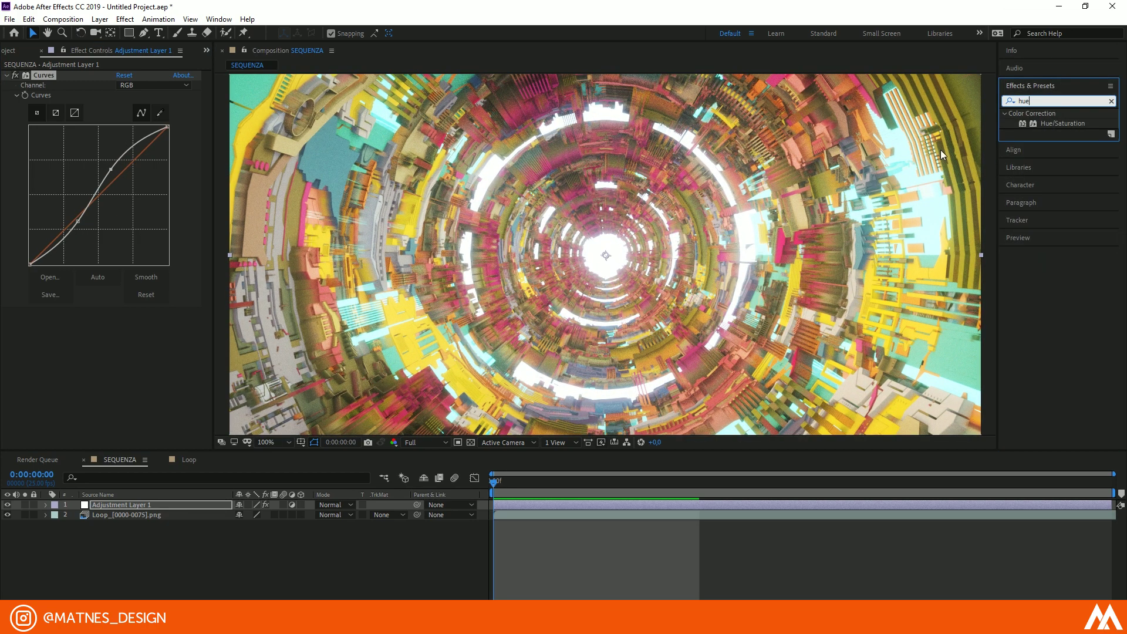
{"action": "scroll", "coordinate": [941, 149], "scroll_direction": "down", "scroll_amount": 1}
{"action": "left_click", "coordinate": [1111, 134]}
{"action": "left_click", "coordinate": [696, 473]}
{"action": "left_click_drag", "start_coordinate": [1061, 124], "coordinate": [120, 505]}
{"action": "left_click_drag", "start_coordinate": [111, 379], "coordinate": [132, 379]}
{"action": "left_click_drag", "start_coordinate": [128, 338], "coordinate": [131, 363]}
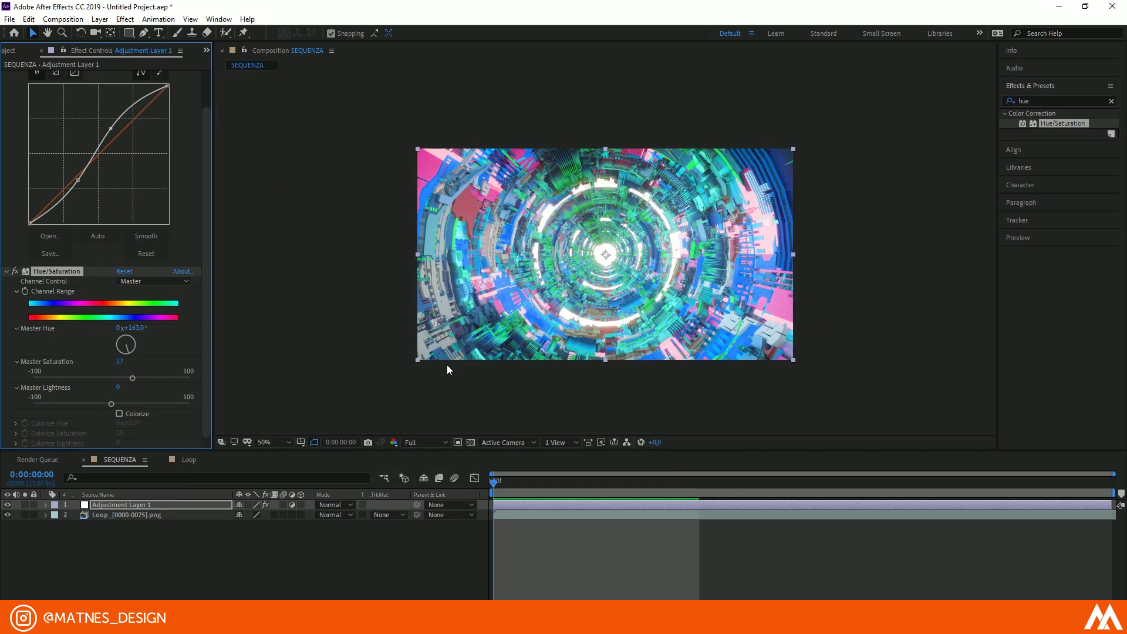
- Apply the Denoiser III effect to the adjustment layer and set Reduce Noise to 100
{"action": "scroll", "coordinate": [446, 365], "scroll_direction": "up", "scroll_amount": 1}
{"action": "left_click_drag", "start_coordinate": [409, 451], "coordinate": [408, 464]}
{"action": "double_click", "coordinate": [1046, 124]}
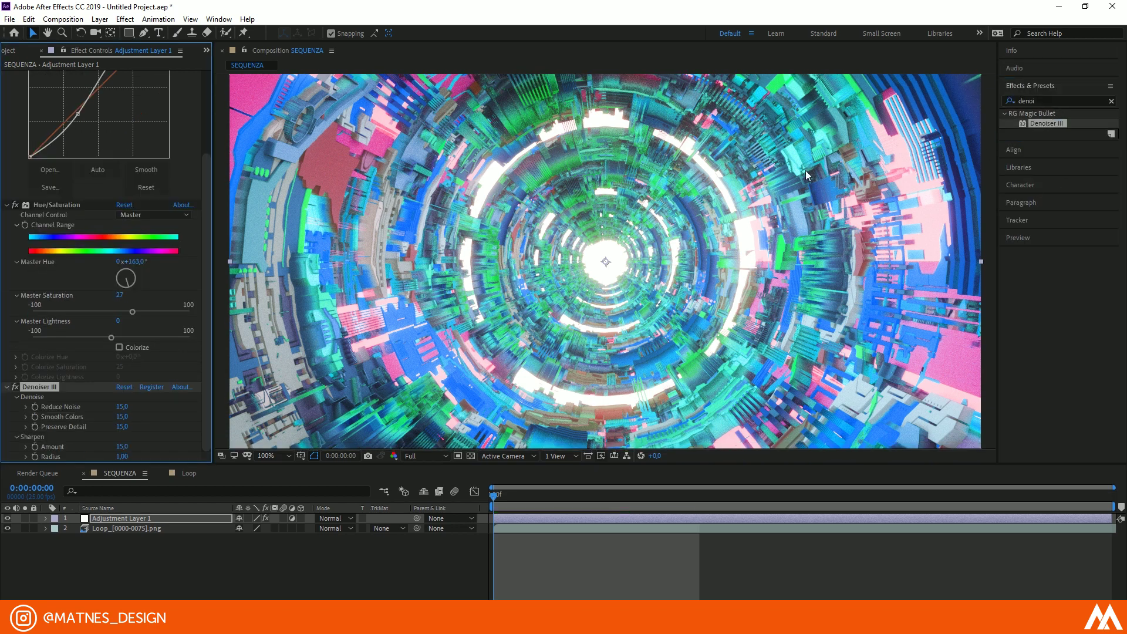
{"action": "key", "text": "period"}
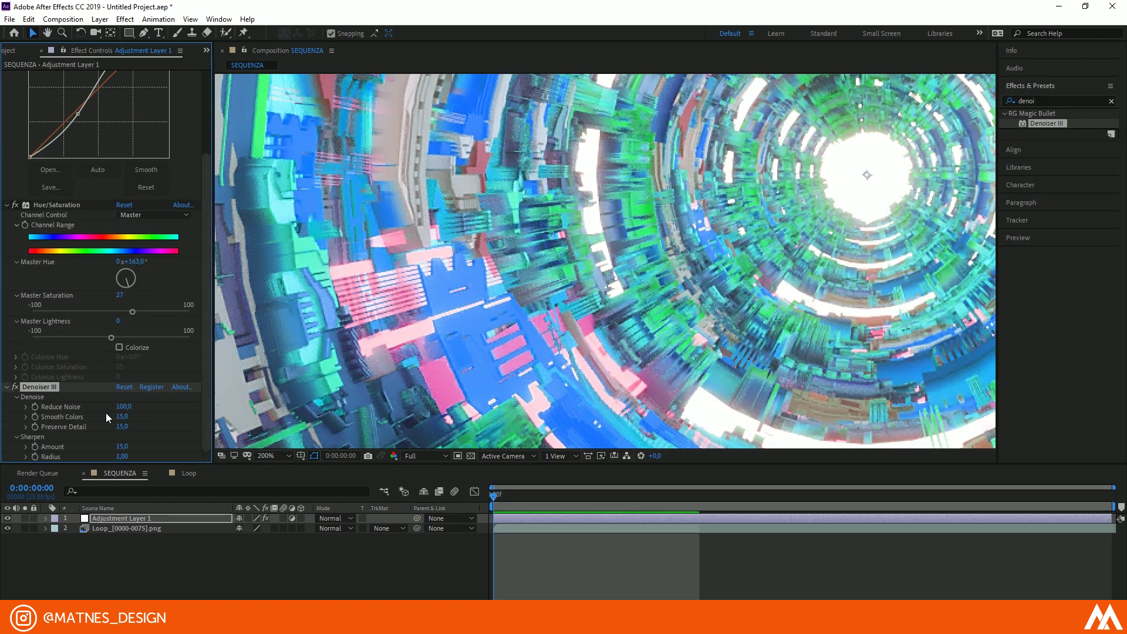
- Set Denoiser III's Smooth Colors to 100 and both Preserve Detail and Sharpen Amount to 0, and preview the animation
{"action": "left_click", "coordinate": [121, 447]}
{"action": "type", "text": "0"}
{"action": "key", "text": "Return"}
{"action": "scroll", "coordinate": [440, 300], "scroll_direction": "down", "scroll_amount": 1}
{"action": "key", "text": "space"}
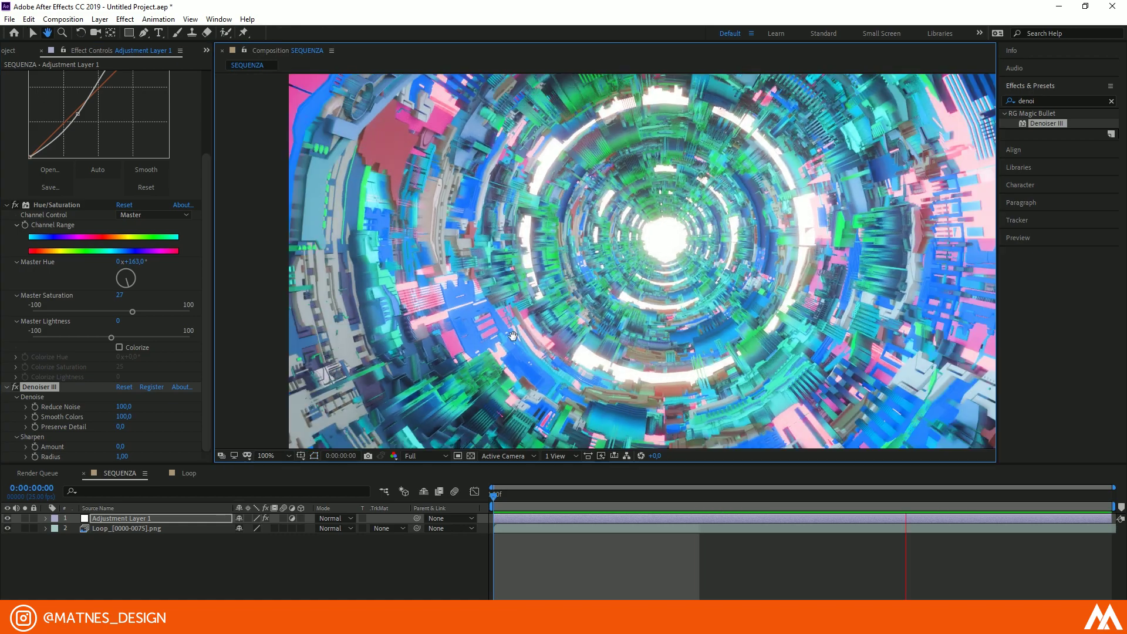
- Check the SEQUENZA composition settings and trim the composition to the work area covering the image sequence
{"action": "left_click", "coordinate": [589, 521]}
{"action": "key", "text": "ctrl+k"}
{"action": "left_click_drag", "start_coordinate": [471, 233], "coordinate": [474, 234]}
{"action": "key", "text": "Return"}
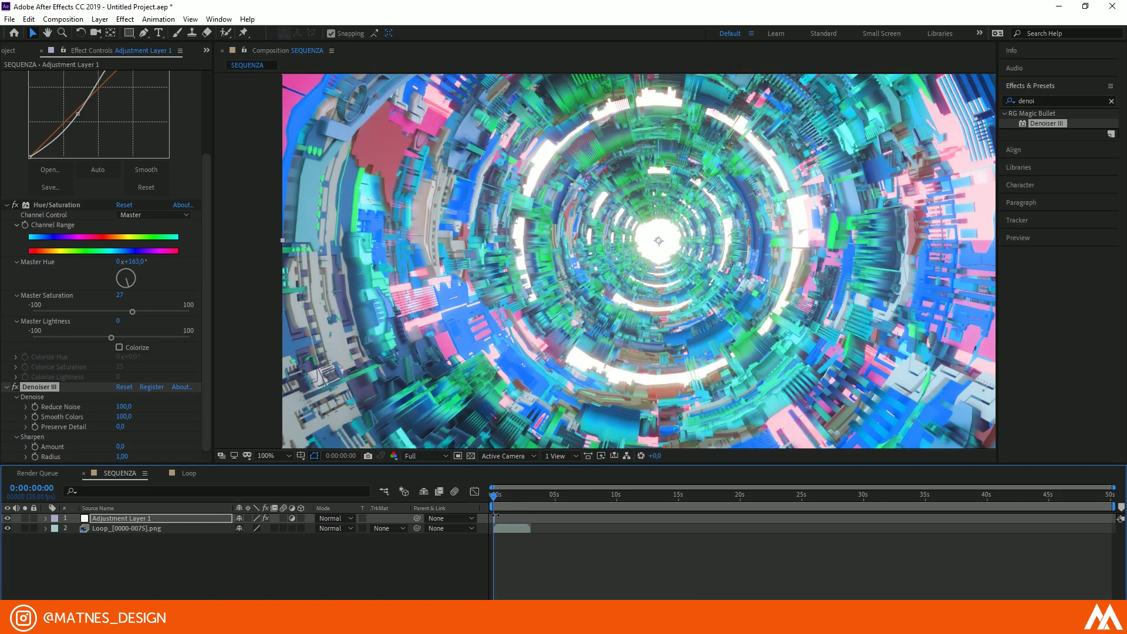
{"action": "right_click", "coordinate": [562, 506]}
{"action": "left_click", "coordinate": [599, 538]}
- Play back the trimmed loop at 50% viewer magnification to check how it repeats
{"action": "key", "text": "space"}
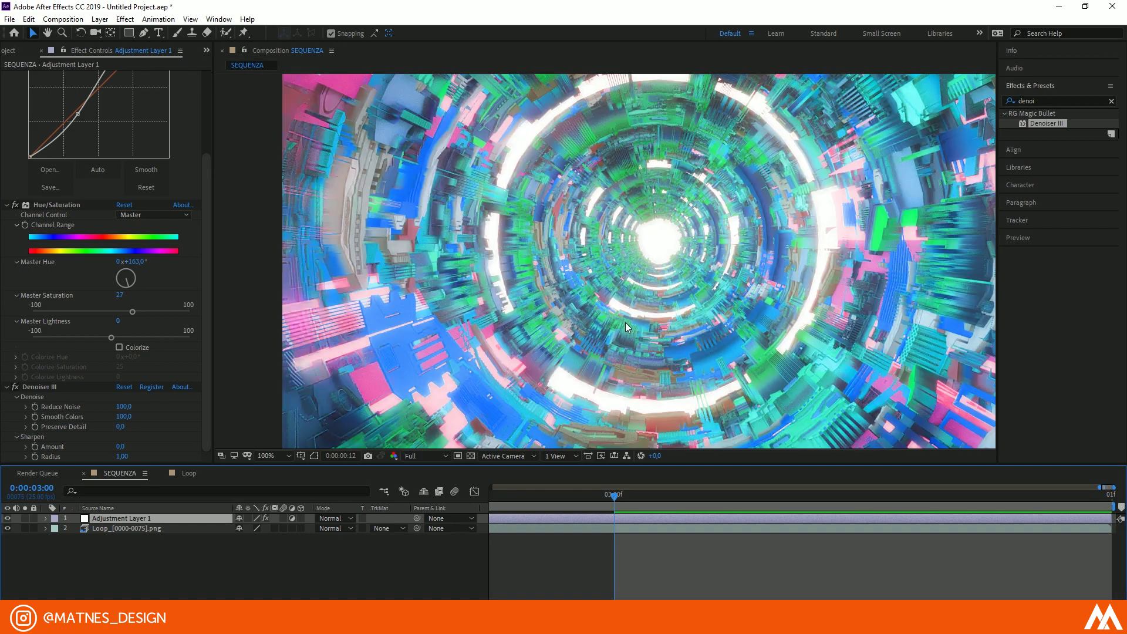
{"action": "left_click", "coordinate": [269, 455]}
{"action": "left_click", "coordinate": [308, 250]}
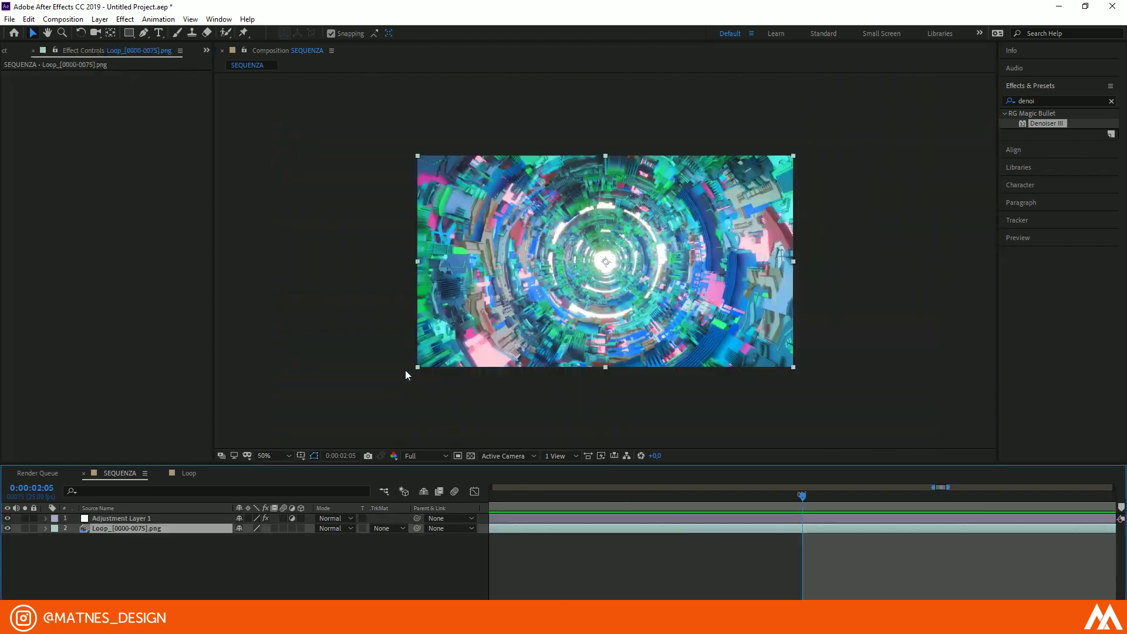
{"action": "scroll", "coordinate": [534, 312], "scroll_direction": "up", "scroll_amount": 1}
{"action": "key", "text": "space"}
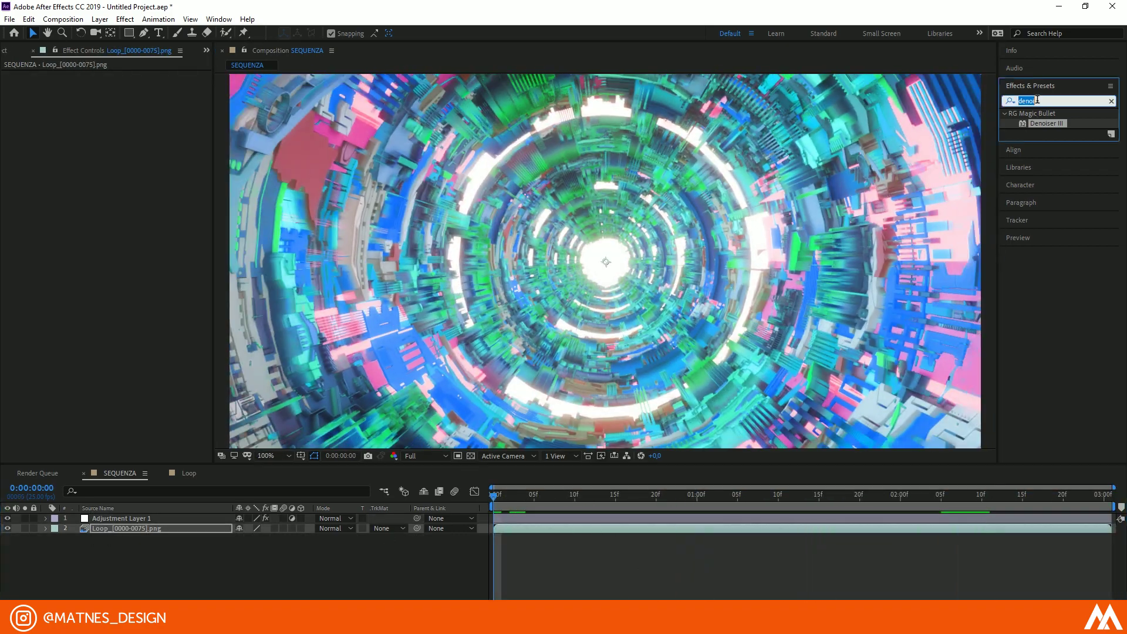
- Apply the Glow effect to the adjustment layer, with Glow Threshold at 96.5% and Glow Radius at 61
{"action": "left_click_drag", "start_coordinate": [1048, 163], "coordinate": [420, 428]}
{"action": "left_click_drag", "start_coordinate": [420, 428], "coordinate": [135, 518]}
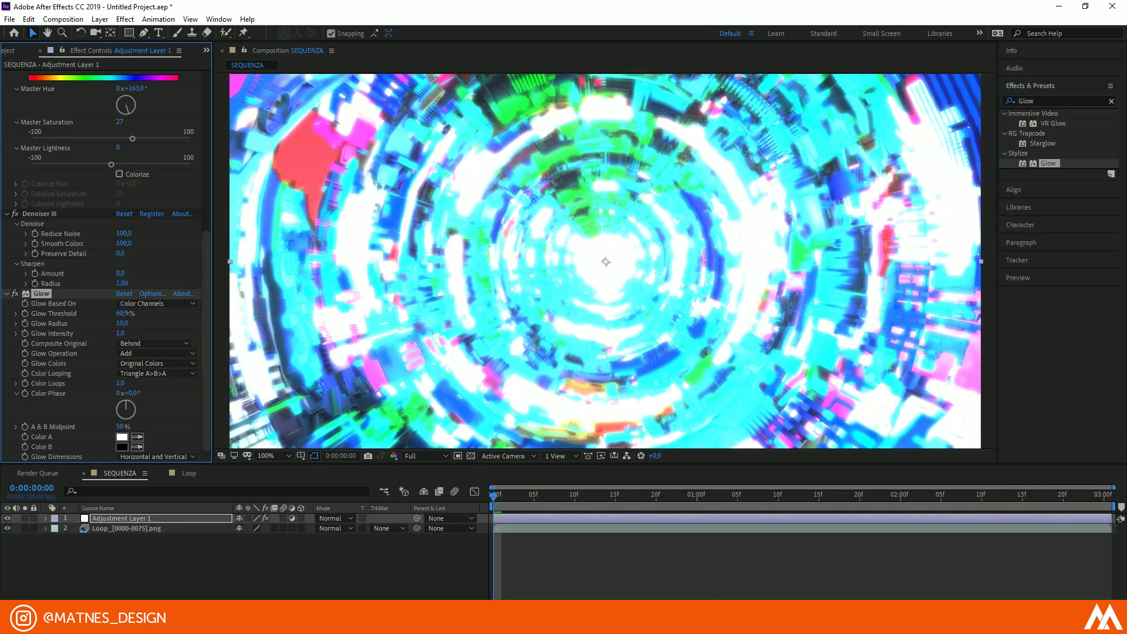
{"action": "left_click_drag", "start_coordinate": [121, 314], "coordinate": [128, 320]}
{"action": "left_click", "coordinate": [120, 333]}
{"action": "type", "text": "0,3"}
{"action": "key", "text": "Return"}
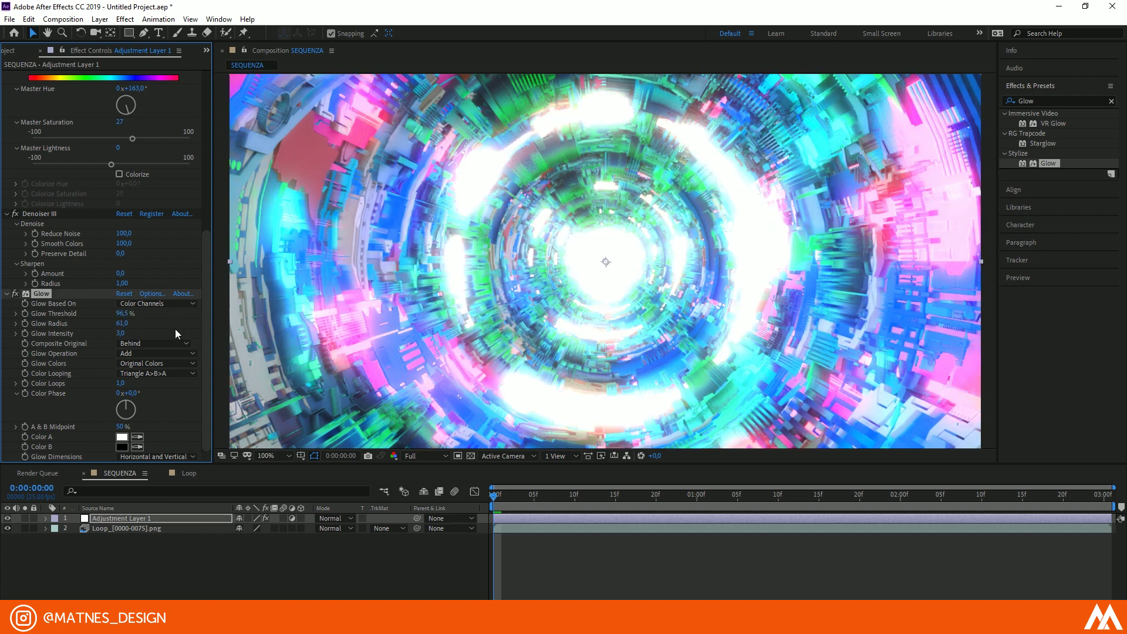
- Set the Glow Intensity to 0.4 and preview the finished loop
{"action": "left_click", "coordinate": [41, 294]}
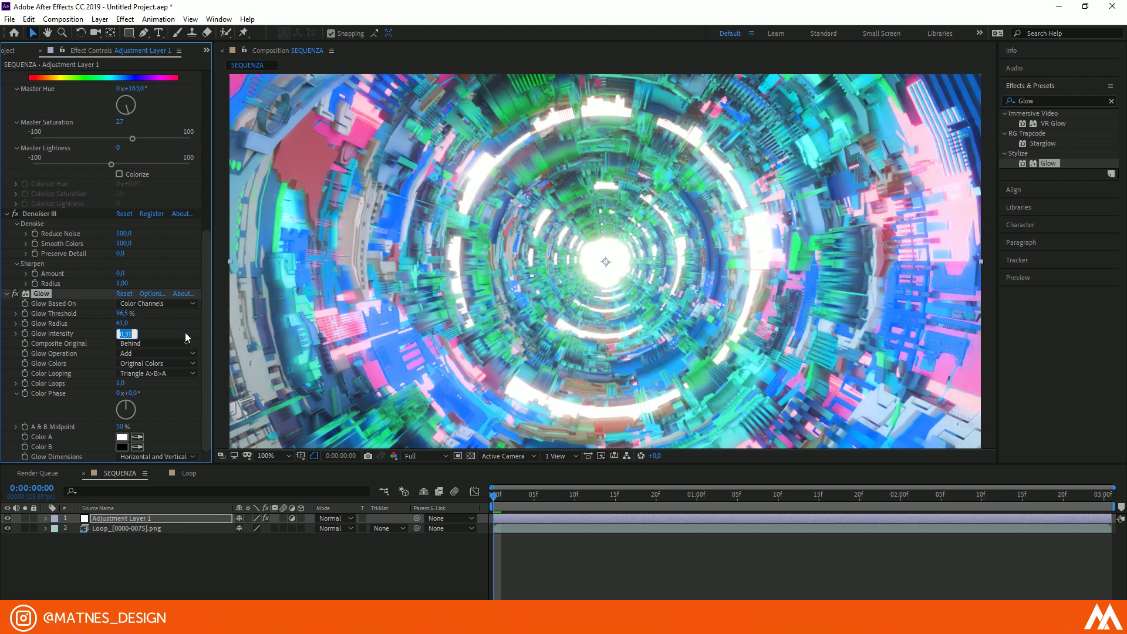
{"action": "type", "text": "0,4"}
{"action": "key", "text": "Return"}
{"action": "scroll", "coordinate": [378, 340], "scroll_direction": "down", "scroll_amount": 1}
{"action": "left_click", "coordinate": [378, 339]}
{"action": "key", "text": "space"}
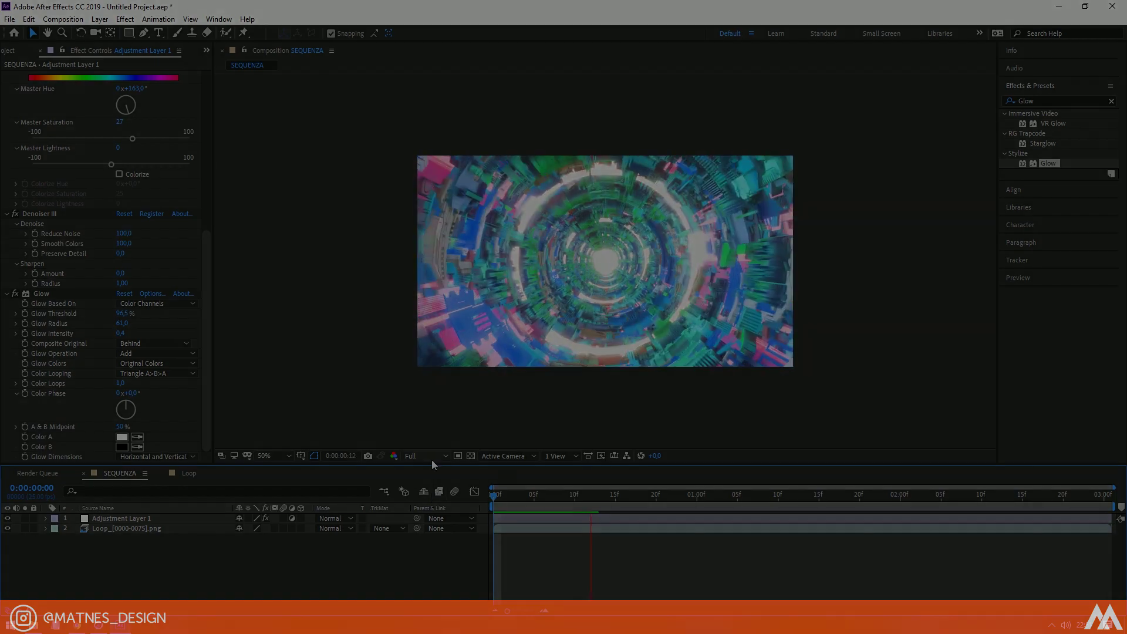